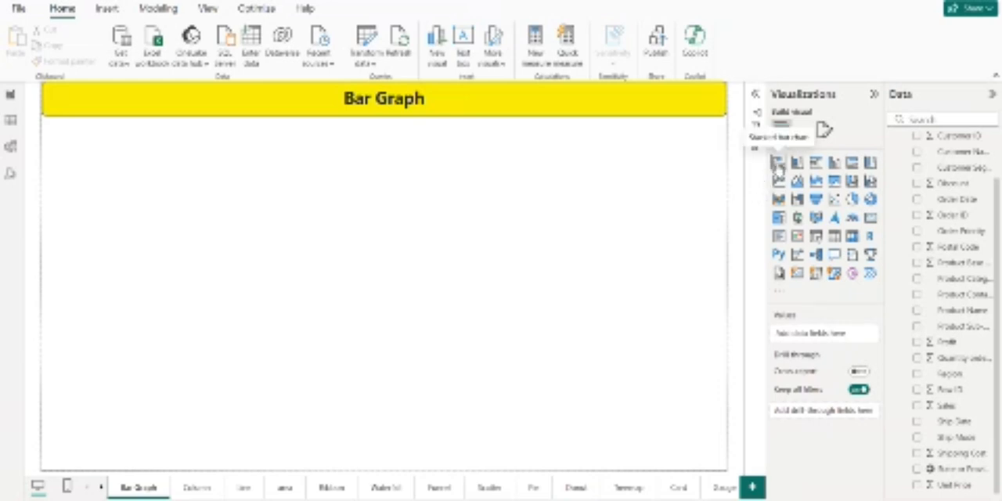
Step: Add a stacked bar chart to the Bar Graph page
{"action": "left_click", "coordinate": [779, 163]}
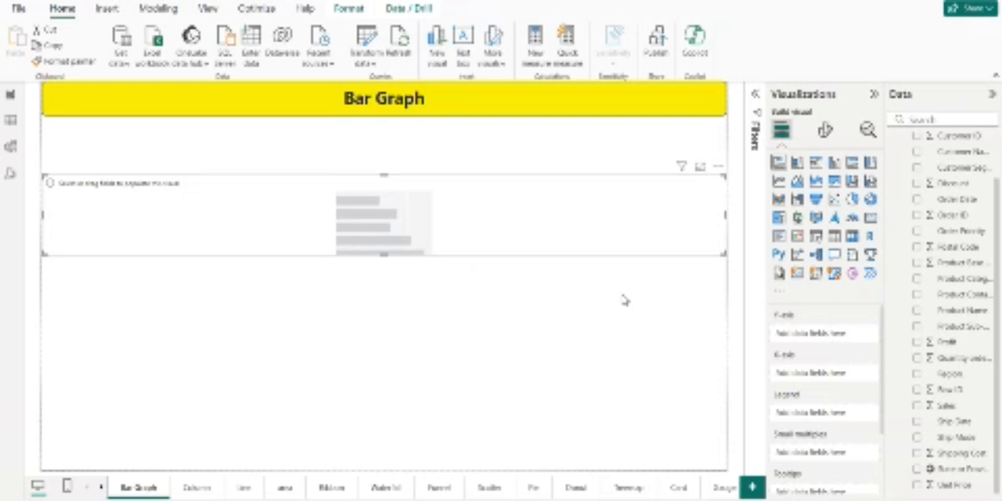
Step: Examine the bar chart's field wells, from Y-axis and X-axis to drill through, and the available data fields
{"action": "scroll", "coordinate": [811, 342], "scroll_direction": "down", "scroll_amount": 1}
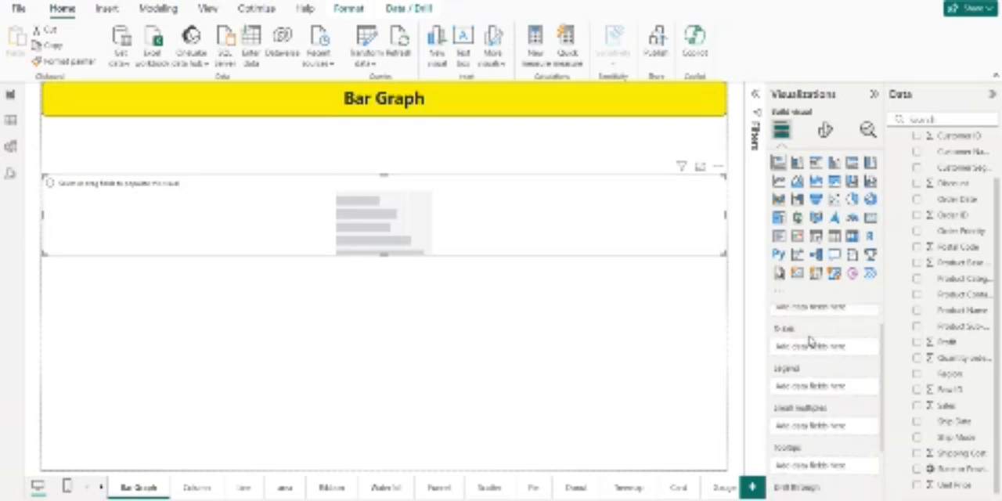
{"action": "scroll", "coordinate": [812, 341], "scroll_direction": "up", "scroll_amount": 1}
{"action": "scroll", "coordinate": [819, 425], "scroll_direction": "down", "scroll_amount": 2}
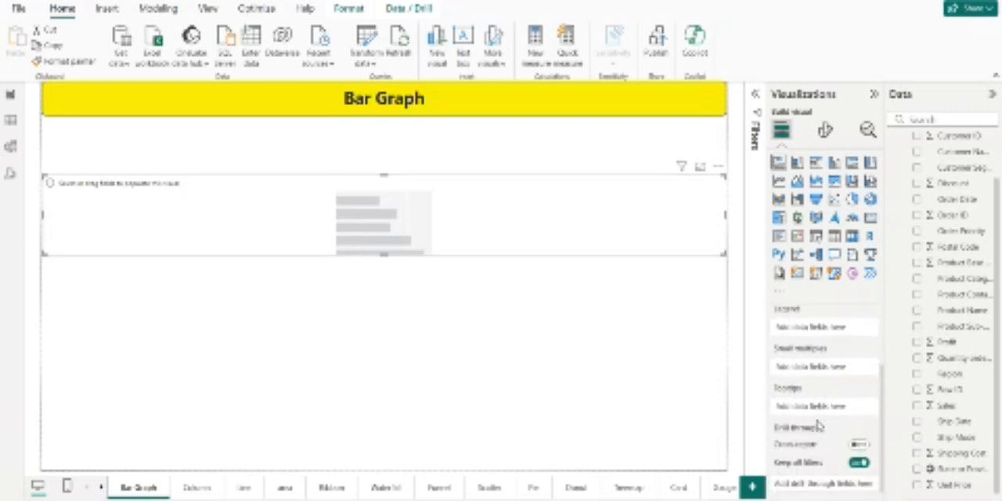
{"action": "scroll", "coordinate": [819, 421], "scroll_direction": "up", "scroll_amount": 2}
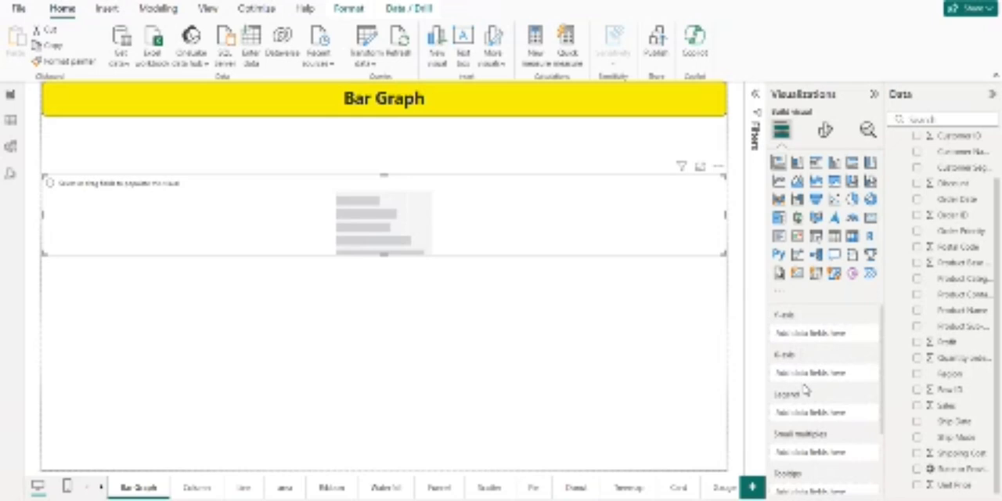
{"action": "scroll", "coordinate": [805, 388], "scroll_direction": "down", "scroll_amount": 2}
{"action": "scroll", "coordinate": [805, 388], "scroll_direction": "up", "scroll_amount": 2}
{"action": "scroll", "coordinate": [953, 296], "scroll_direction": "up", "scroll_amount": 1}
{"action": "scroll", "coordinate": [952, 296], "scroll_direction": "down", "scroll_amount": 1}
{"action": "scroll", "coordinate": [954, 294], "scroll_direction": "up", "scroll_amount": 1}
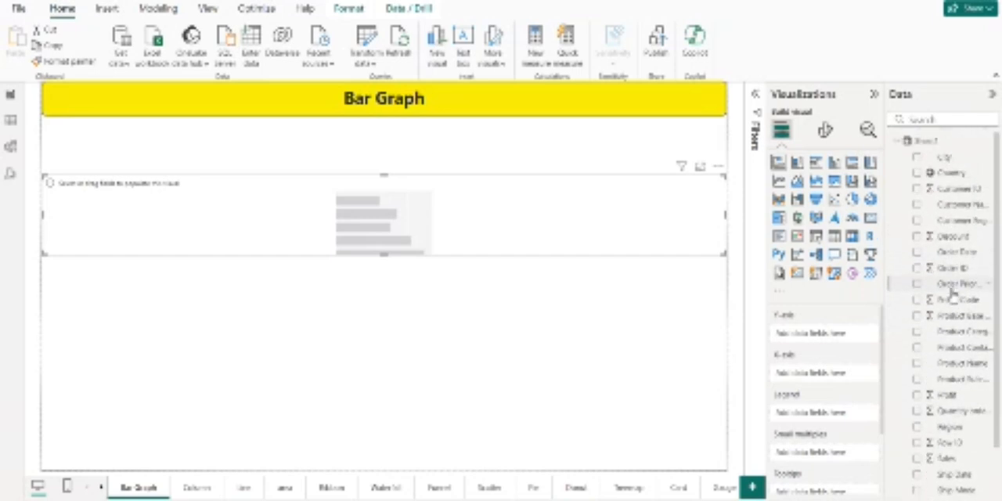
{"action": "scroll", "coordinate": [954, 293], "scroll_direction": "down", "scroll_amount": 1}
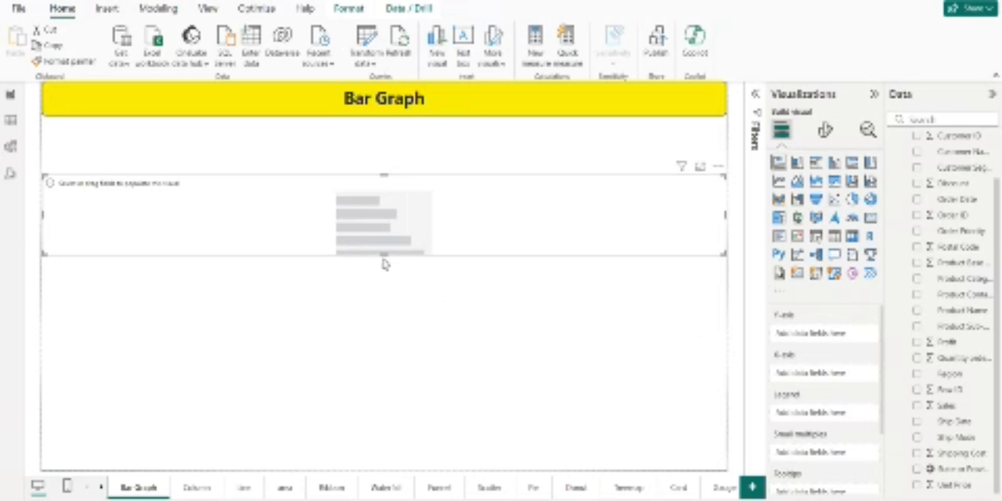
Step: Make the bar chart taller and plot Sales on the X-axis by Product Sub-Category on the Y-axis
{"action": "left_click_drag", "start_coordinate": [384, 255], "coordinate": [396, 339]}
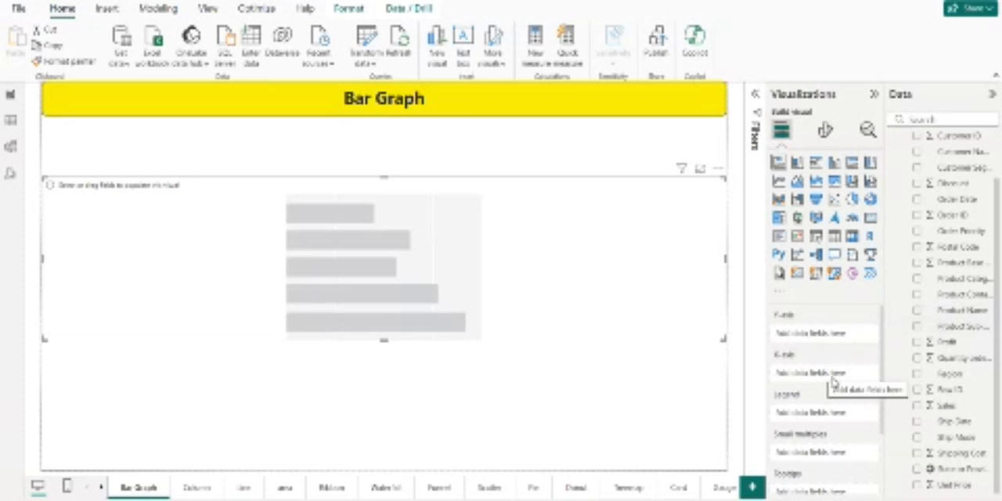
{"action": "left_click_drag", "start_coordinate": [952, 325], "coordinate": [843, 339]}
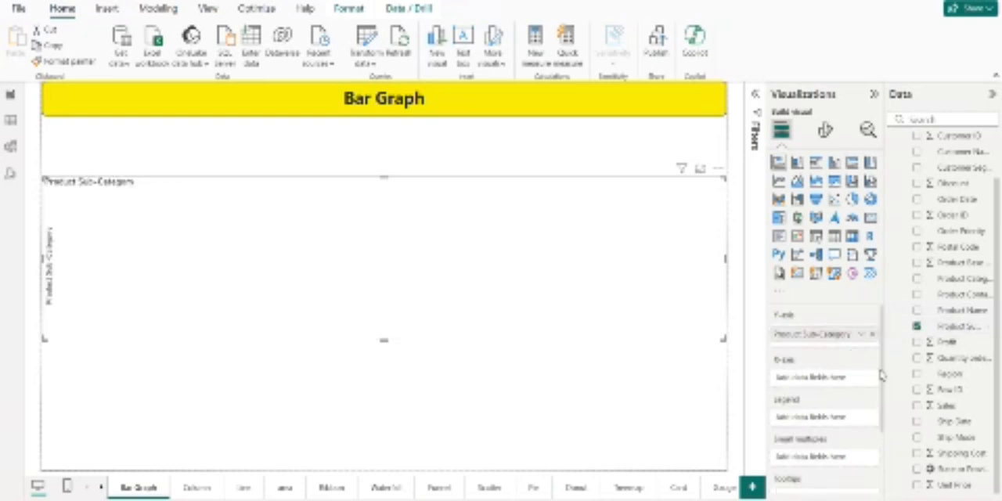
{"action": "left_click_drag", "start_coordinate": [962, 413], "coordinate": [783, 382]}
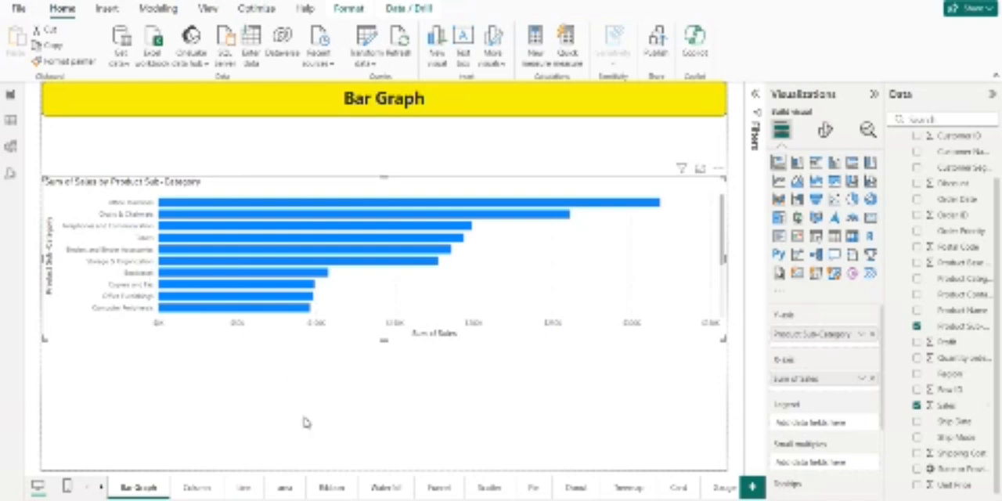
{"action": "left_click", "coordinate": [392, 375]}
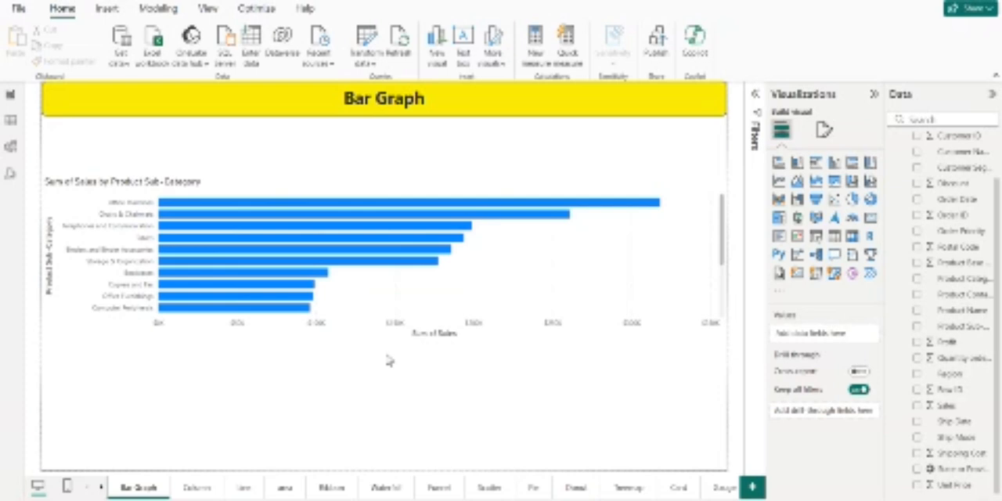
Step: Turn off the vertical gridlines of the bar chart
{"action": "left_click", "coordinate": [487, 301]}
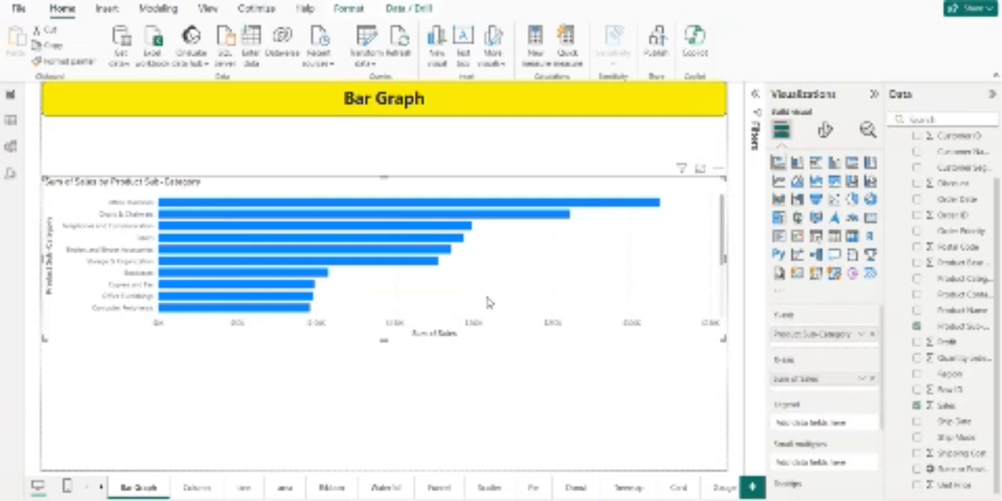
{"action": "left_click", "coordinate": [822, 133]}
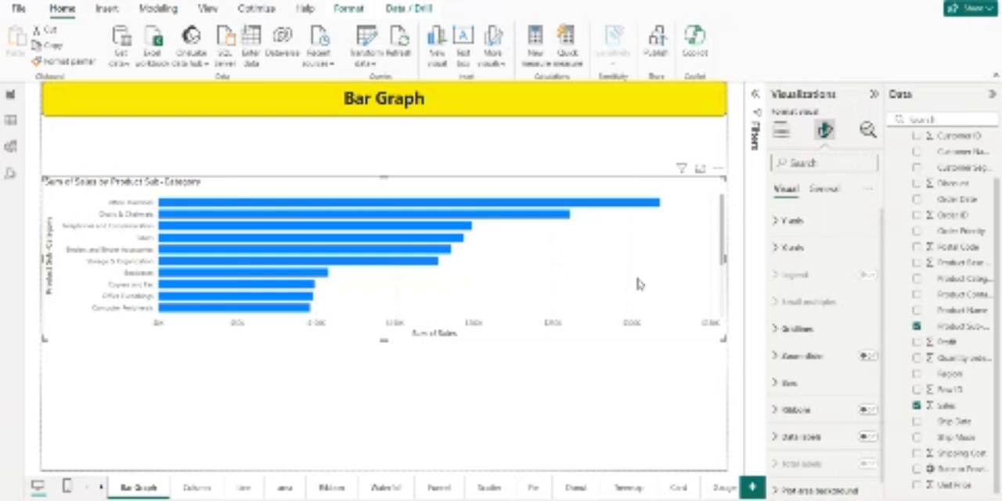
{"action": "scroll", "coordinate": [651, 312], "scroll_direction": "down", "scroll_amount": 3}
{"action": "scroll", "coordinate": [651, 313], "scroll_direction": "up", "scroll_amount": 3}
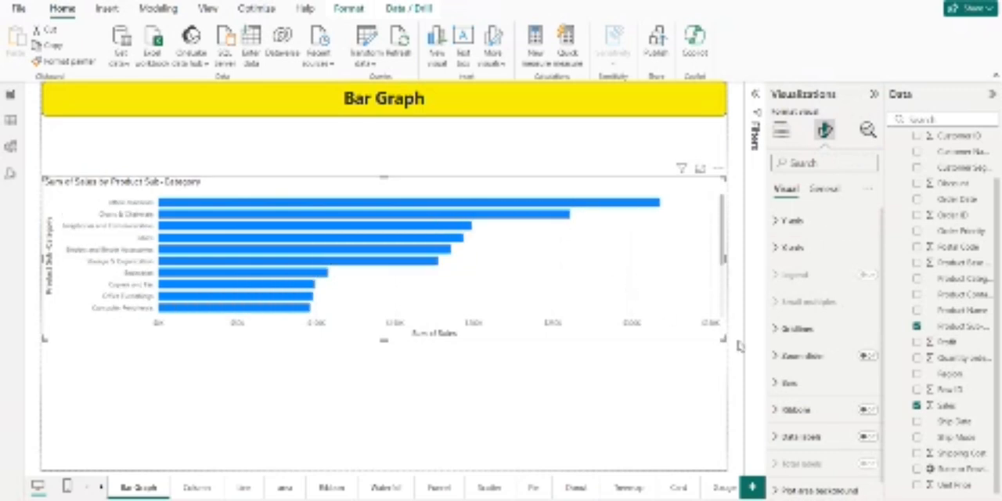
{"action": "left_click", "coordinate": [795, 330]}
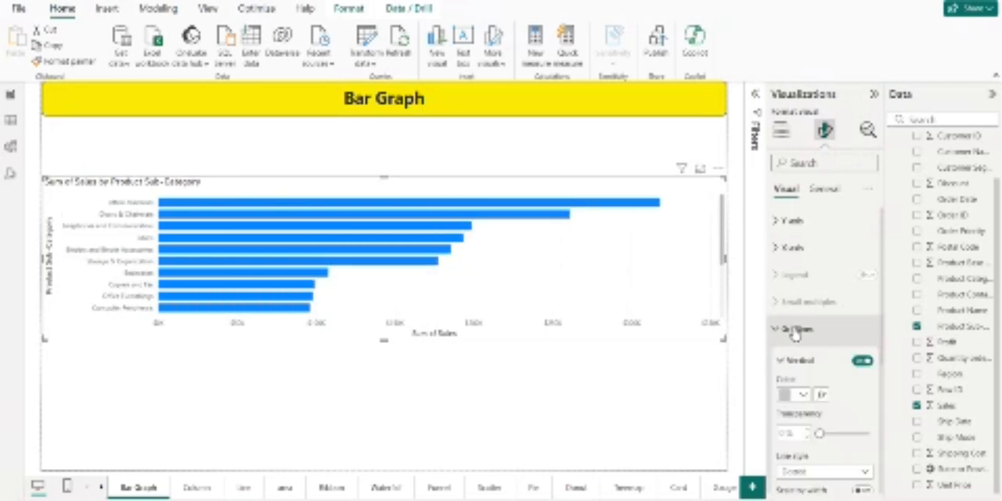
{"action": "left_click", "coordinate": [863, 362]}
{"action": "scroll", "coordinate": [851, 390], "scroll_direction": "down", "scroll_amount": 2}
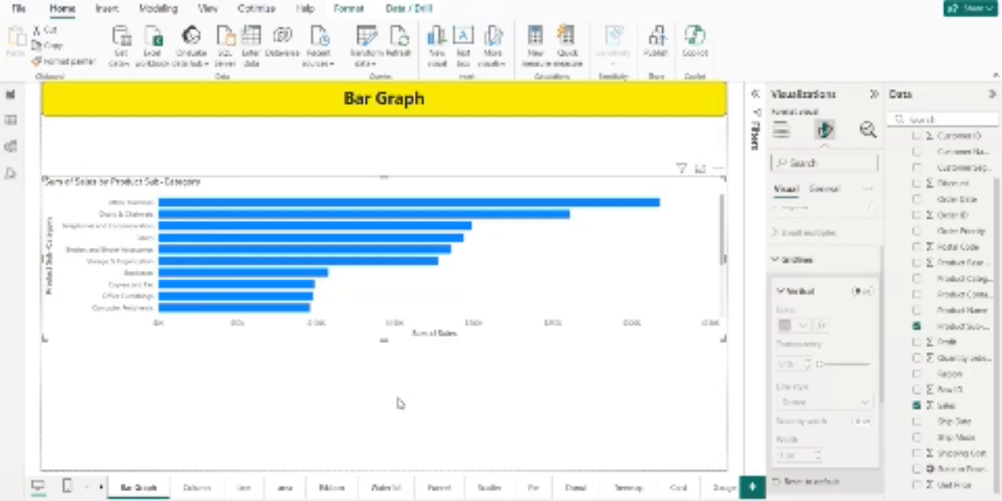
Step: Add a stacked column chart to the Column page and make it taller
{"action": "left_click", "coordinate": [200, 487]}
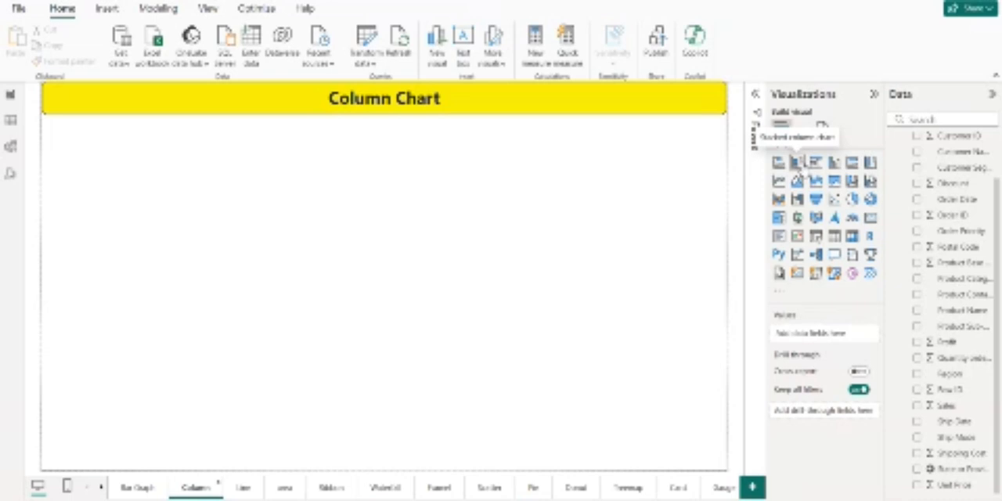
{"action": "left_click", "coordinate": [797, 162]}
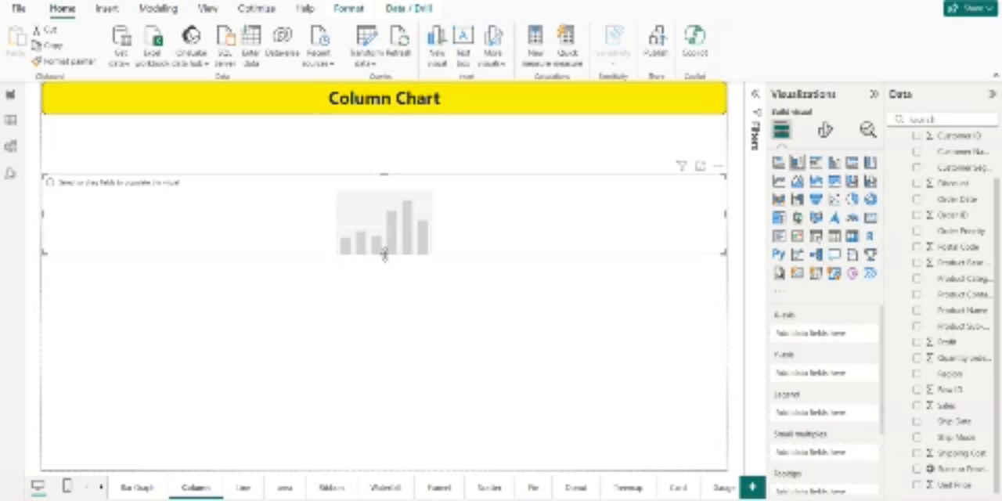
{"action": "left_click_drag", "start_coordinate": [385, 254], "coordinate": [399, 397]}
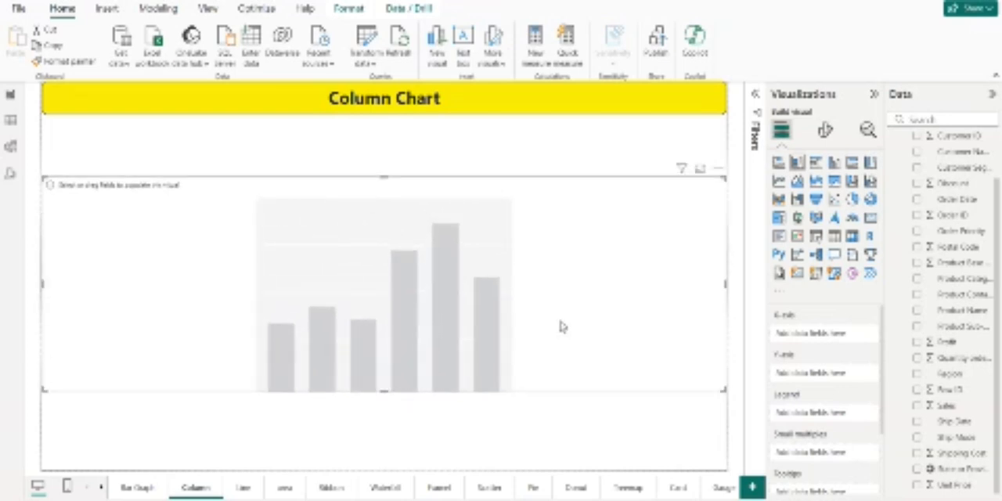
Step: Plot Profit on the column chart's Y-axis by Product Sub-Category on its X-axis
{"action": "scroll", "coordinate": [784, 370], "scroll_direction": "down", "scroll_amount": 1}
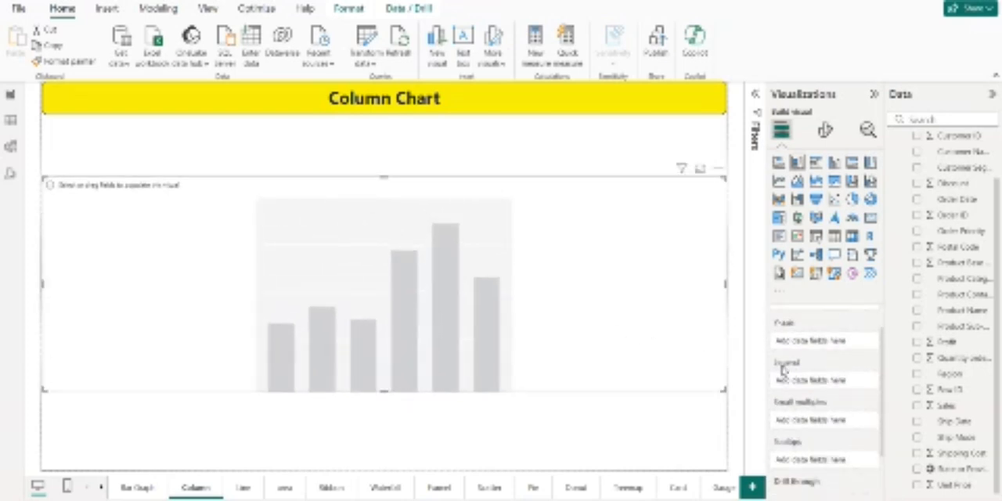
{"action": "scroll", "coordinate": [783, 368], "scroll_direction": "up", "scroll_amount": 1}
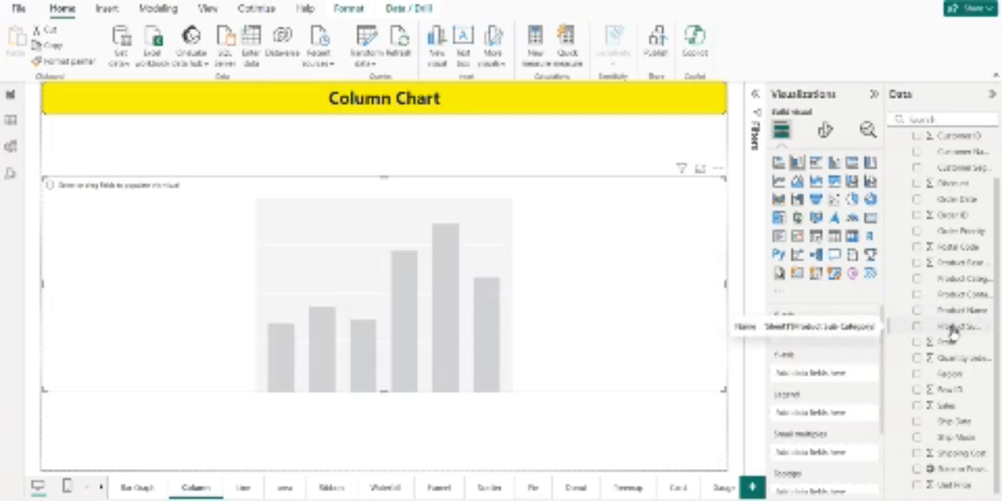
{"action": "left_click_drag", "start_coordinate": [953, 331], "coordinate": [799, 337]}
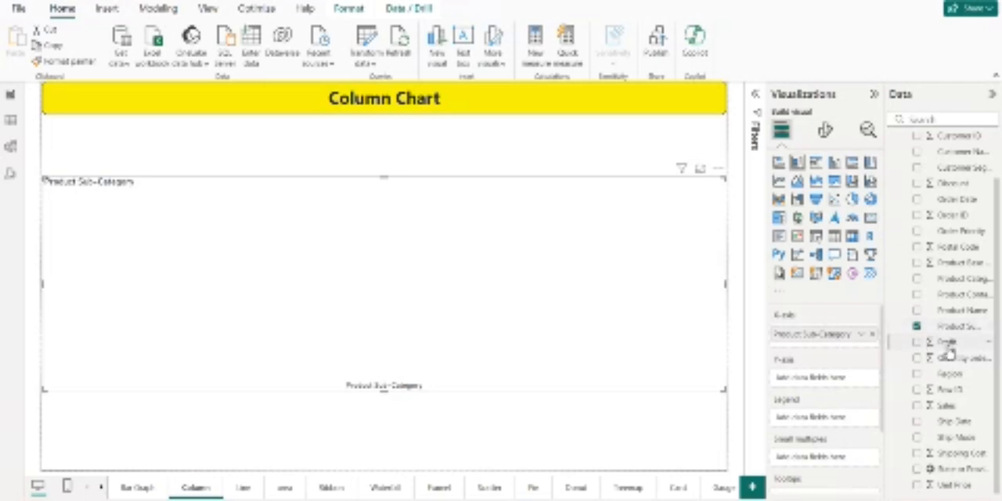
{"action": "left_click_drag", "start_coordinate": [949, 347], "coordinate": [774, 385]}
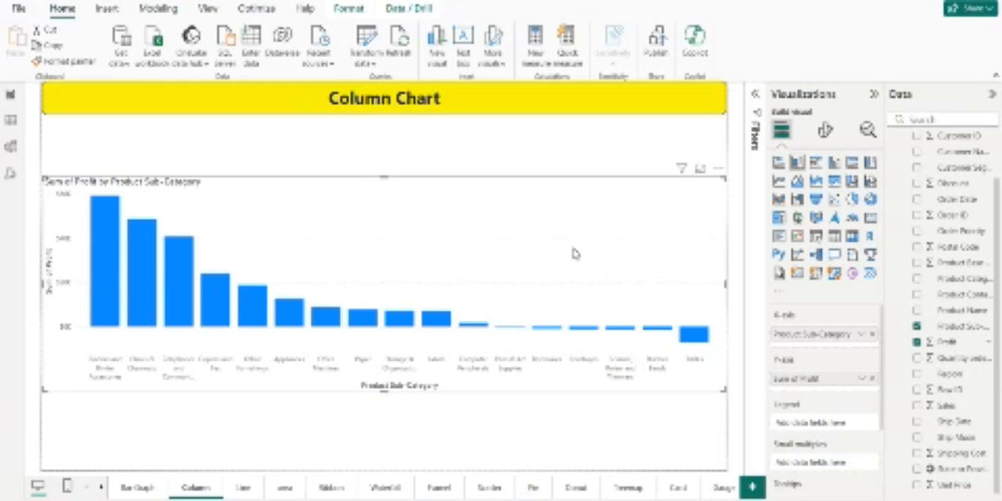
Step: Change the column chart's title text to "Profit by product subcategory", keeping the title switched on
{"action": "left_click", "coordinate": [824, 134]}
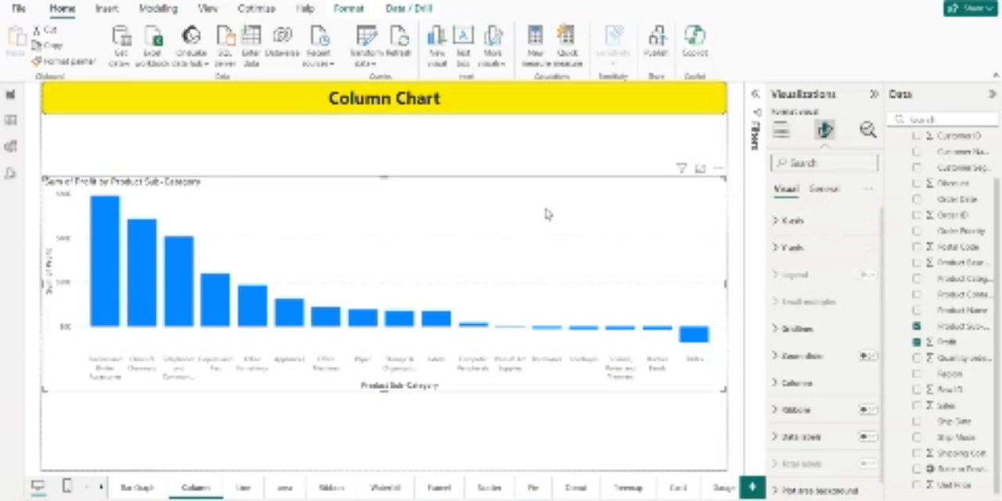
{"action": "left_click", "coordinate": [835, 194]}
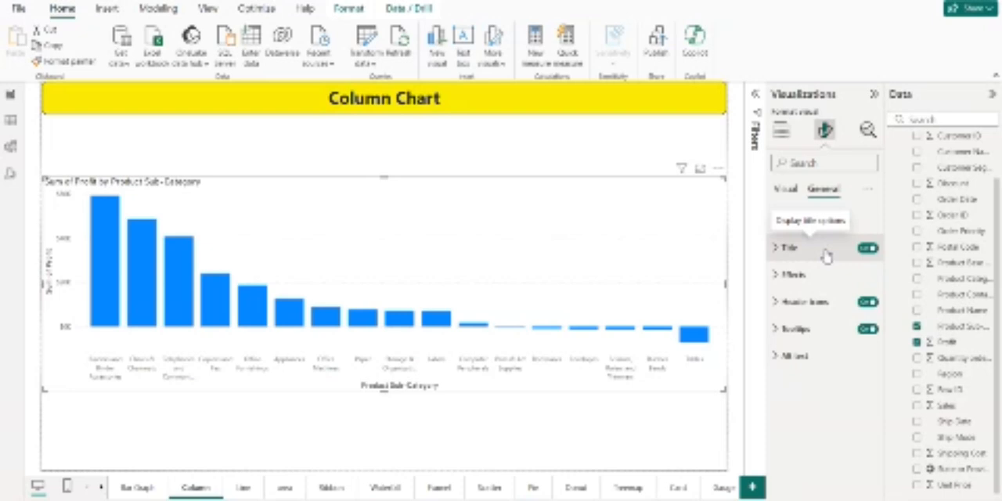
{"action": "left_click", "coordinate": [870, 250]}
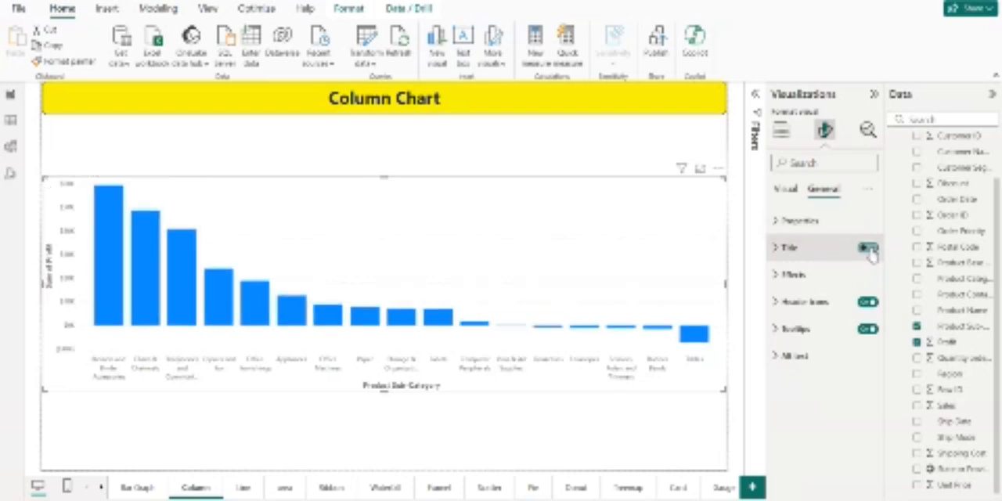
{"action": "left_click", "coordinate": [868, 250]}
{"action": "left_click", "coordinate": [834, 252]}
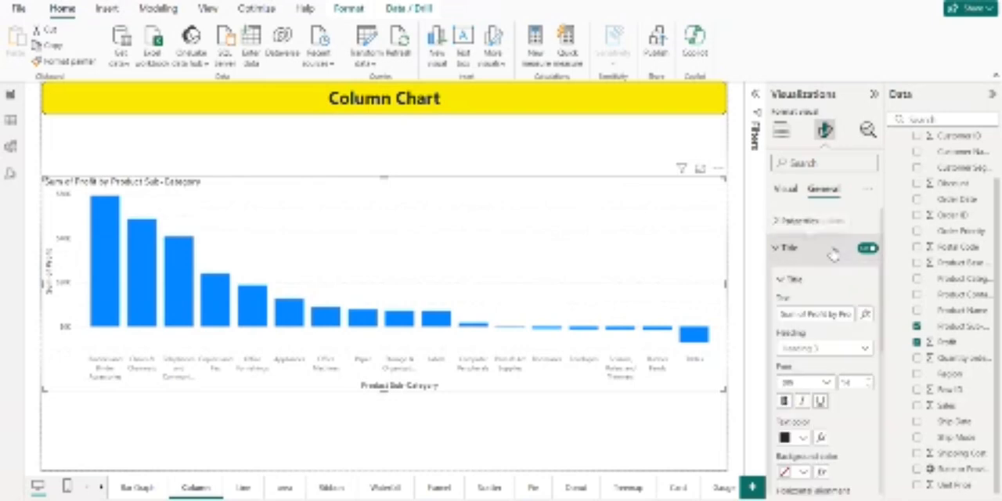
{"action": "double_click", "coordinate": [811, 314]}
{"action": "key", "text": "ctrl+a"}
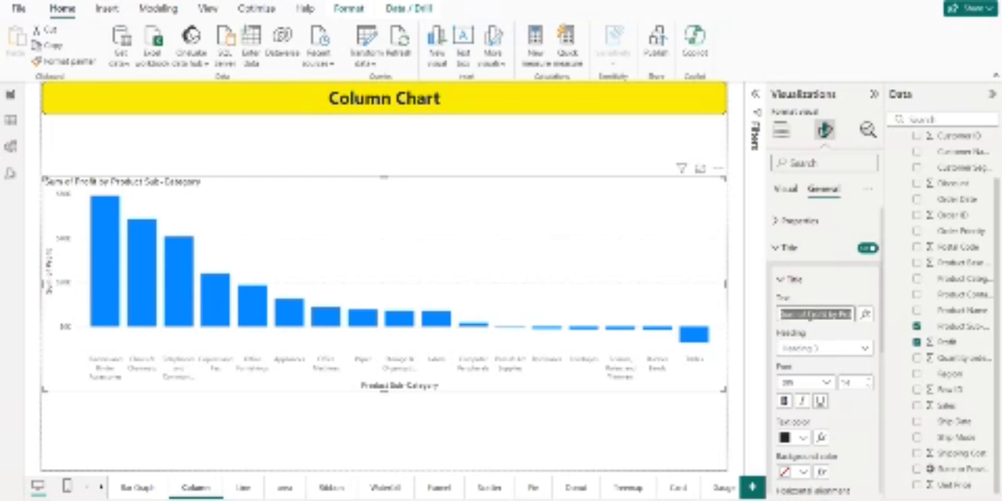
{"action": "key", "text": "BackSpace"}
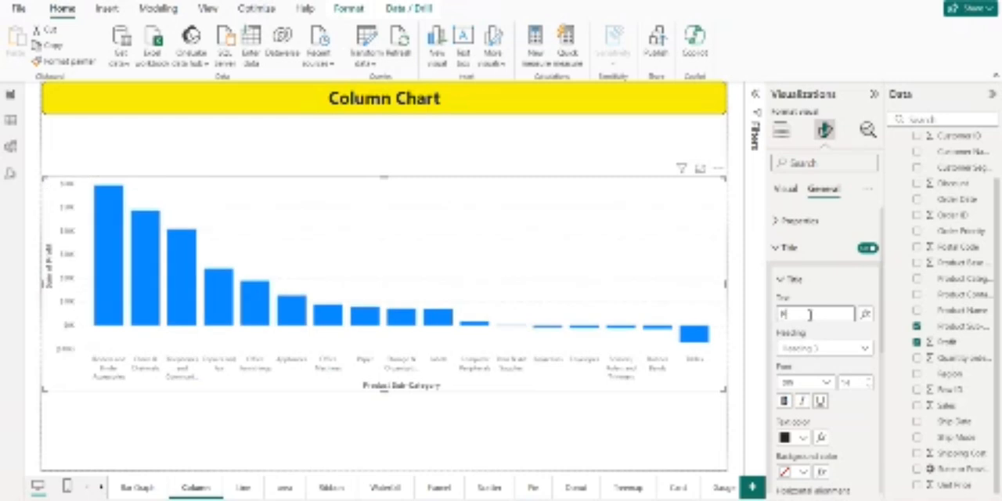
{"action": "type", "text": "Profit b"}
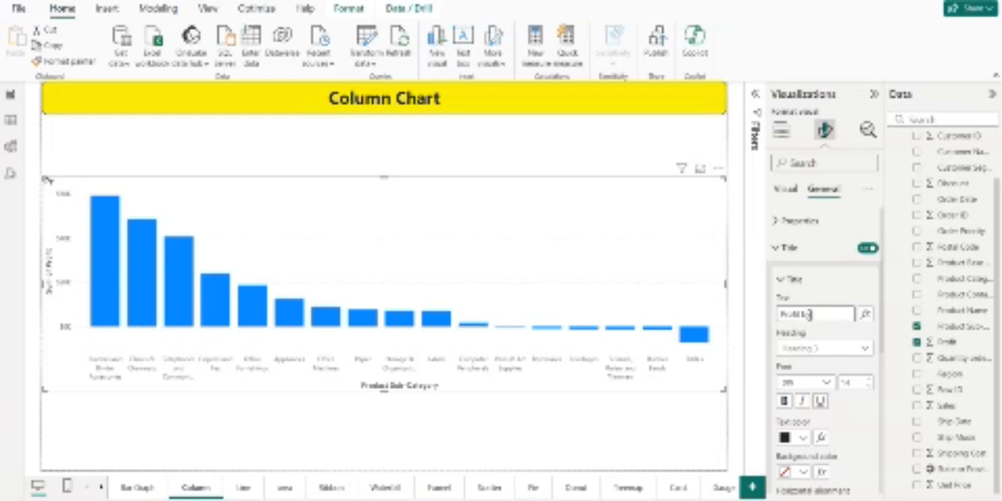
{"action": "type", "text": "y product subcat"}
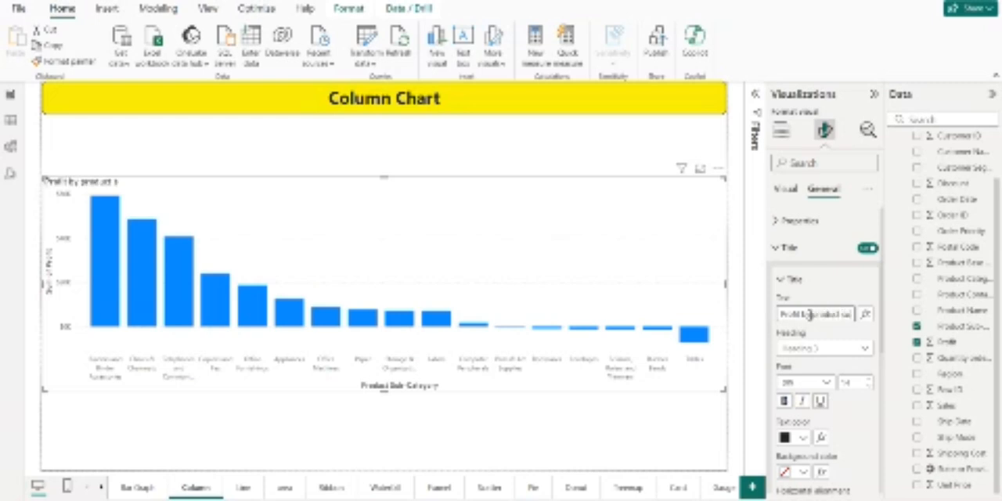
{"action": "type", "text": "egory"}
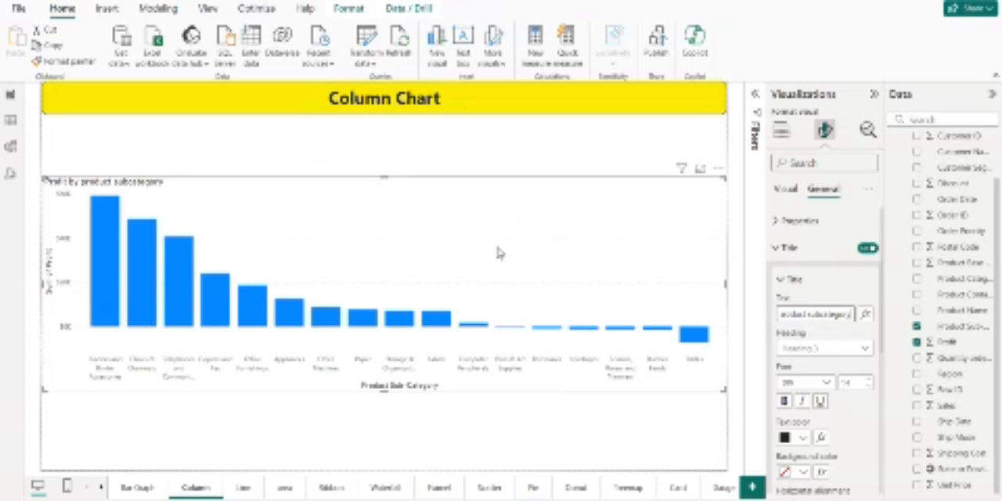
Step: Format the column chart's title as bold, italic and orange
{"action": "left_click", "coordinate": [785, 401]}
{"action": "left_click", "coordinate": [803, 401]}
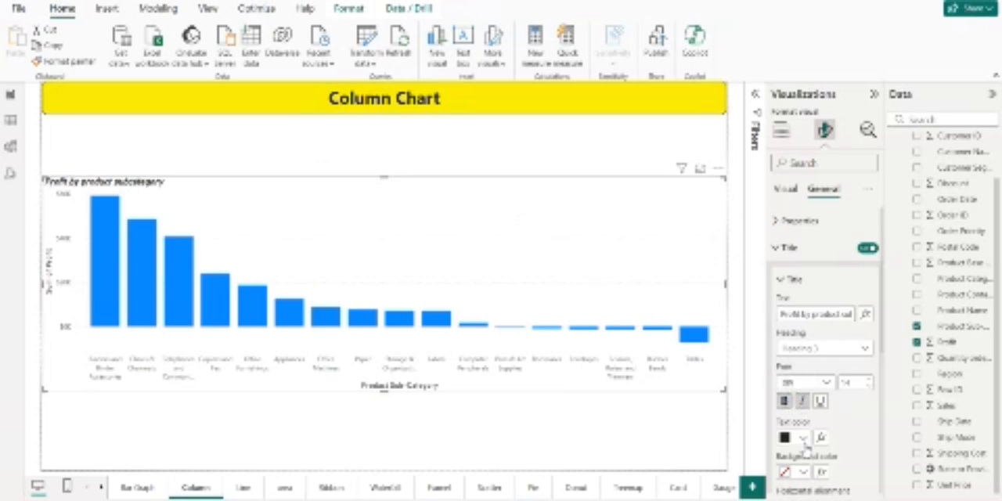
{"action": "left_click", "coordinate": [803, 437]}
{"action": "left_click", "coordinate": [868, 380]}
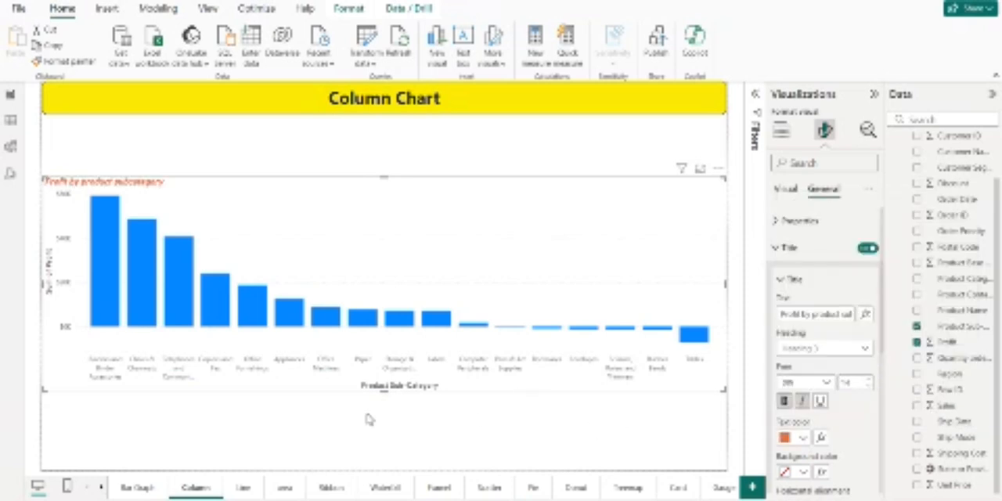
Step: Add a line chart to the Line page and make it taller
{"action": "left_click", "coordinate": [243, 488]}
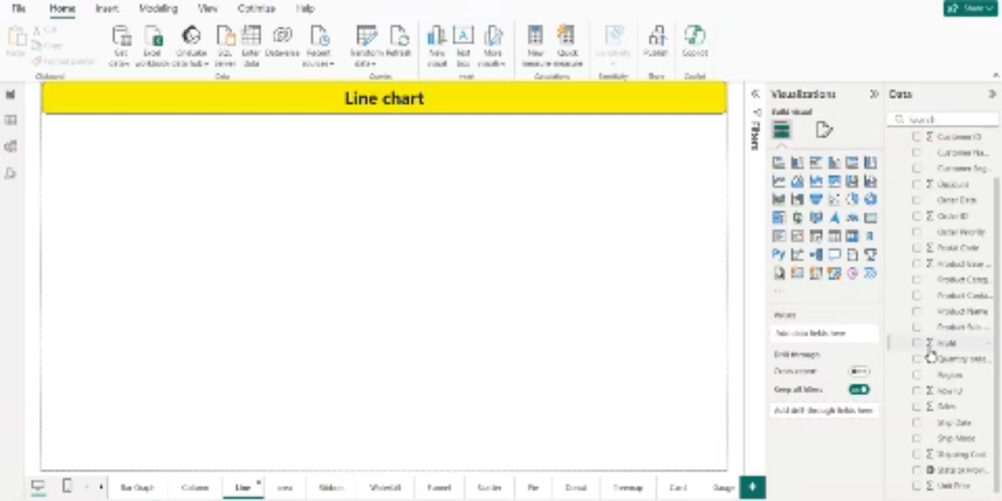
{"action": "scroll", "coordinate": [930, 357], "scroll_direction": "up", "scroll_amount": 2}
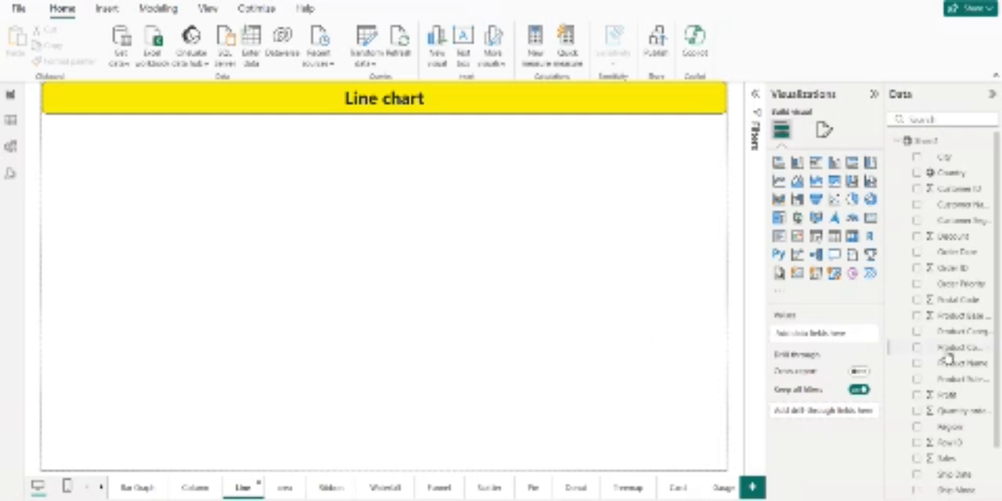
{"action": "scroll", "coordinate": [948, 357], "scroll_direction": "down", "scroll_amount": 3}
{"action": "scroll", "coordinate": [947, 357], "scroll_direction": "up", "scroll_amount": 3}
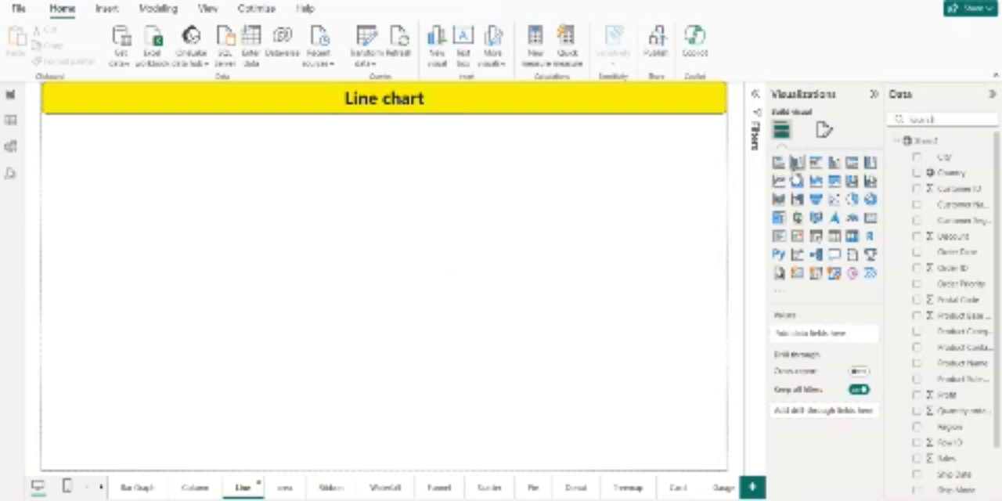
{"action": "left_click", "coordinate": [779, 181]}
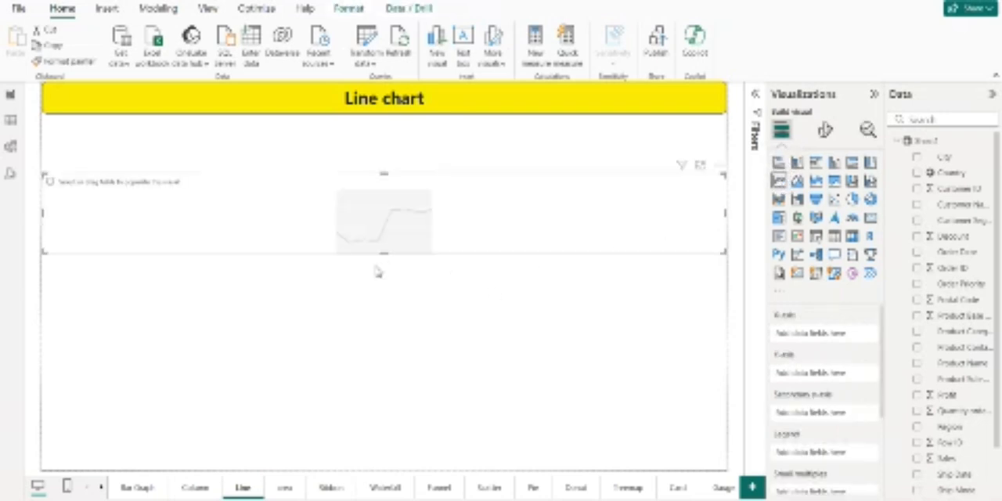
{"action": "left_click", "coordinate": [386, 261]}
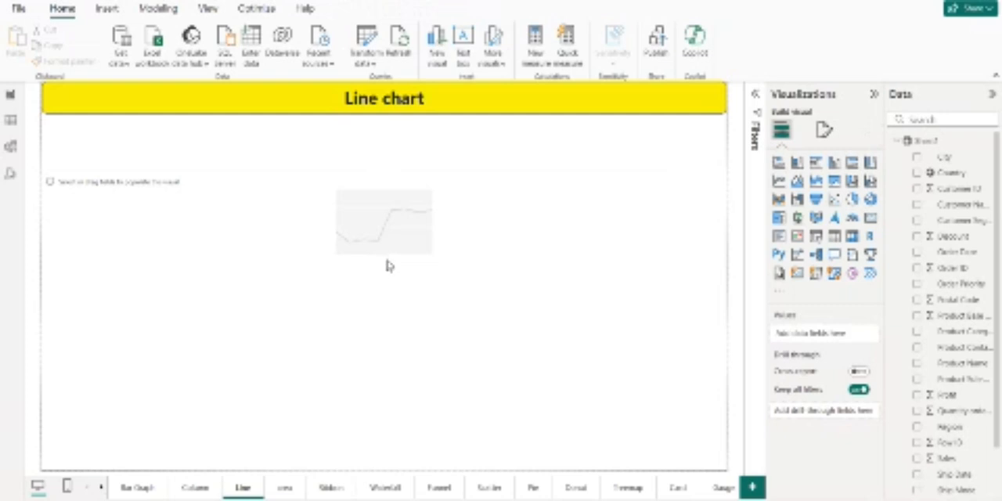
{"action": "left_click", "coordinate": [389, 260]}
{"action": "left_click_drag", "start_coordinate": [390, 260], "coordinate": [399, 356]}
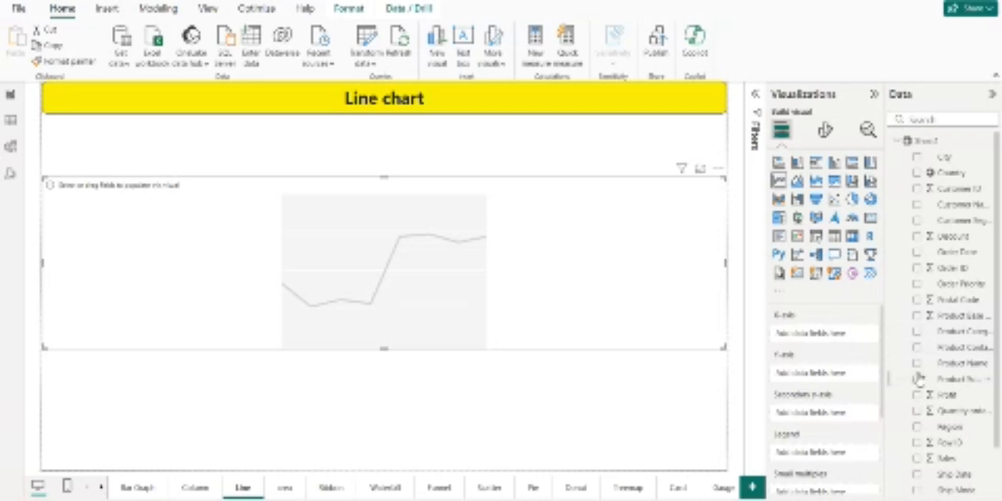
Step: Plot Profit on the line chart's Y-axis by Ship Date on its X-axis, and extend the chart's height further
{"action": "scroll", "coordinate": [952, 395], "scroll_direction": "down", "scroll_amount": 2}
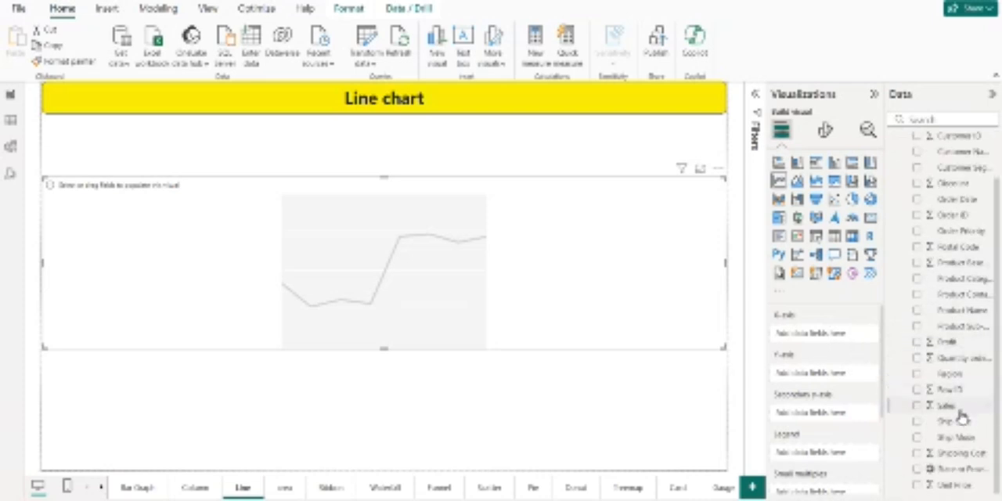
{"action": "left_click_drag", "start_coordinate": [957, 421], "coordinate": [846, 337]}
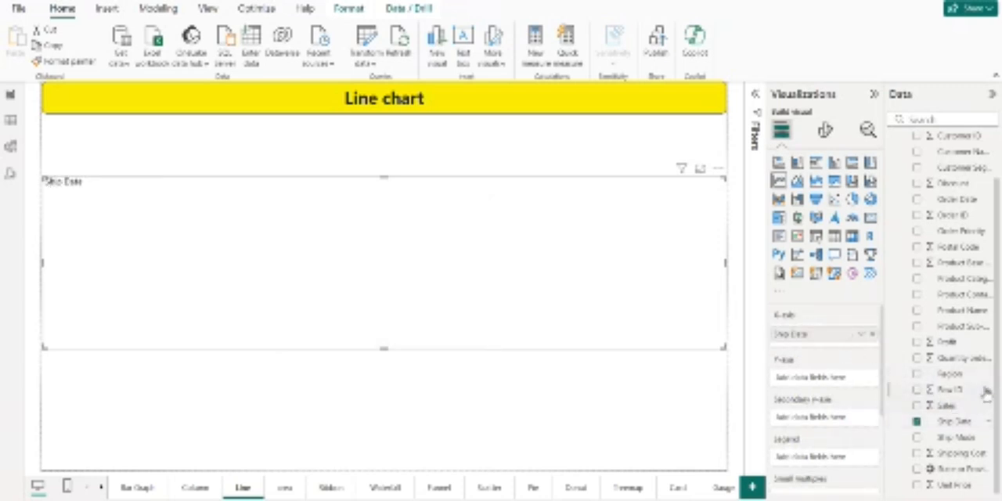
{"action": "left_click_drag", "start_coordinate": [962, 346], "coordinate": [810, 379]}
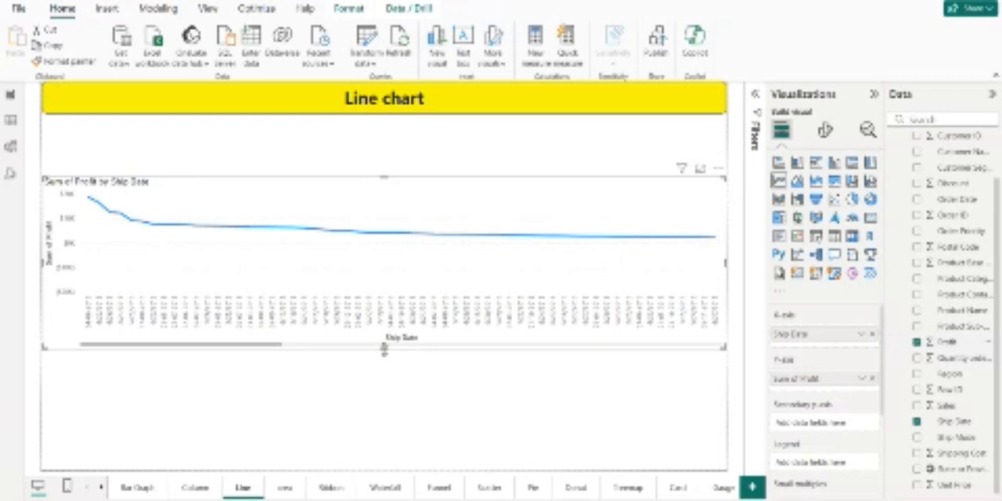
{"action": "left_click_drag", "start_coordinate": [384, 349], "coordinate": [391, 415]}
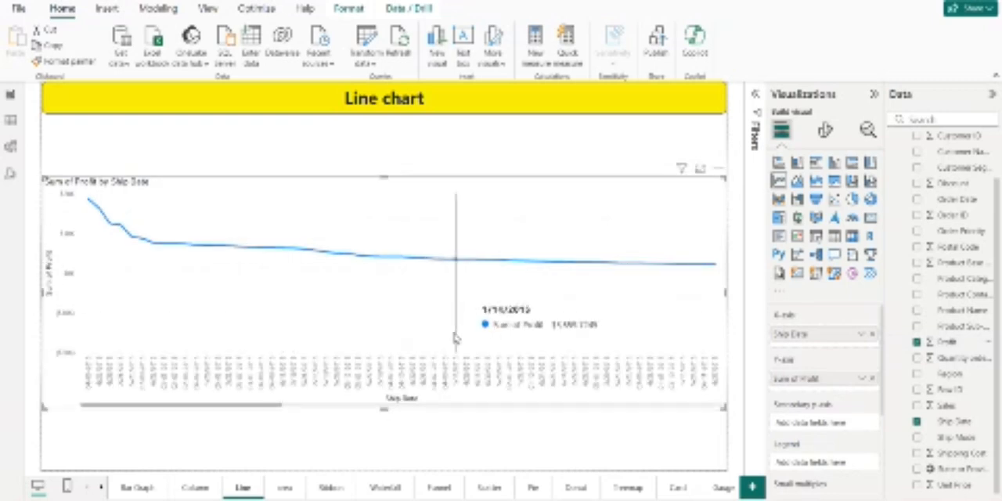
{"action": "scroll", "coordinate": [454, 336], "scroll_direction": "down", "scroll_amount": 3}
{"action": "scroll", "coordinate": [276, 359], "scroll_direction": "up", "scroll_amount": 3}
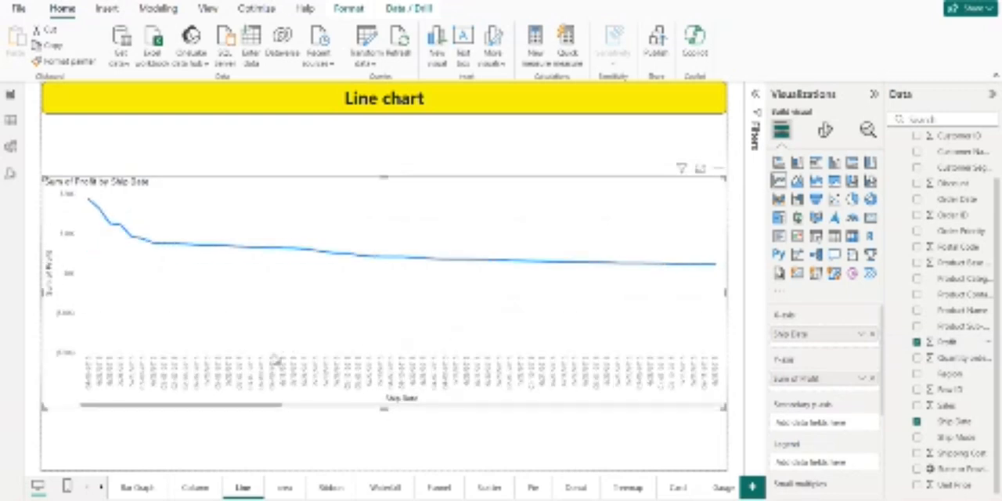
{"action": "scroll", "coordinate": [275, 360], "scroll_direction": "down", "scroll_amount": 10}
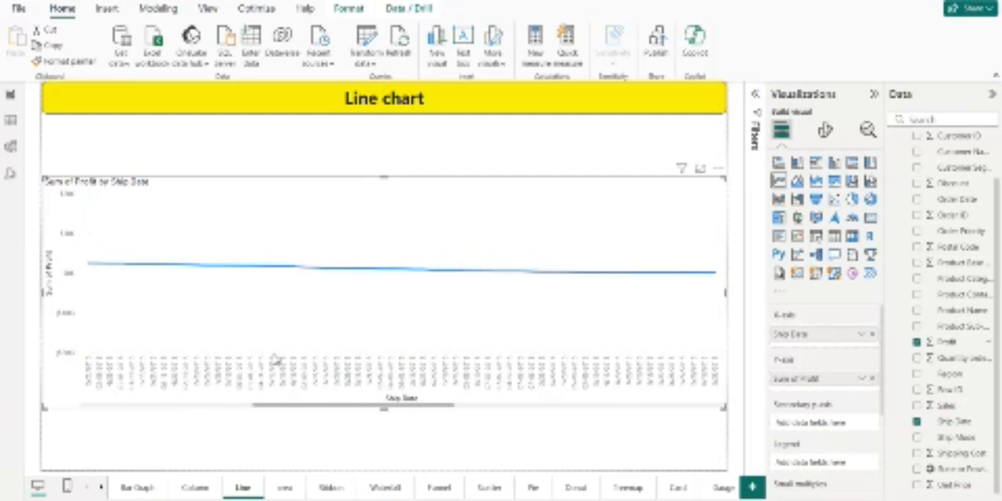
{"action": "scroll", "coordinate": [275, 359], "scroll_direction": "up", "scroll_amount": 10}
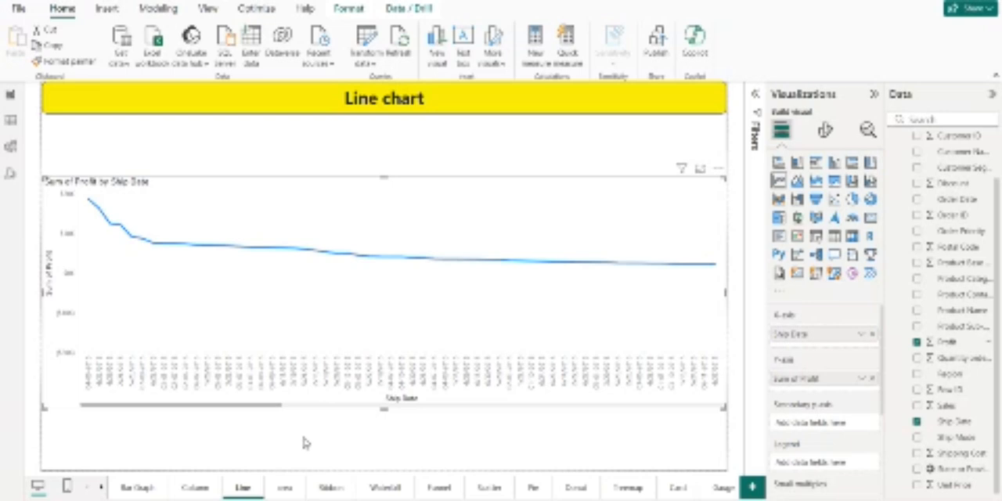
Step: Add an area chart to the area page and make it taller
{"action": "left_click", "coordinate": [284, 489]}
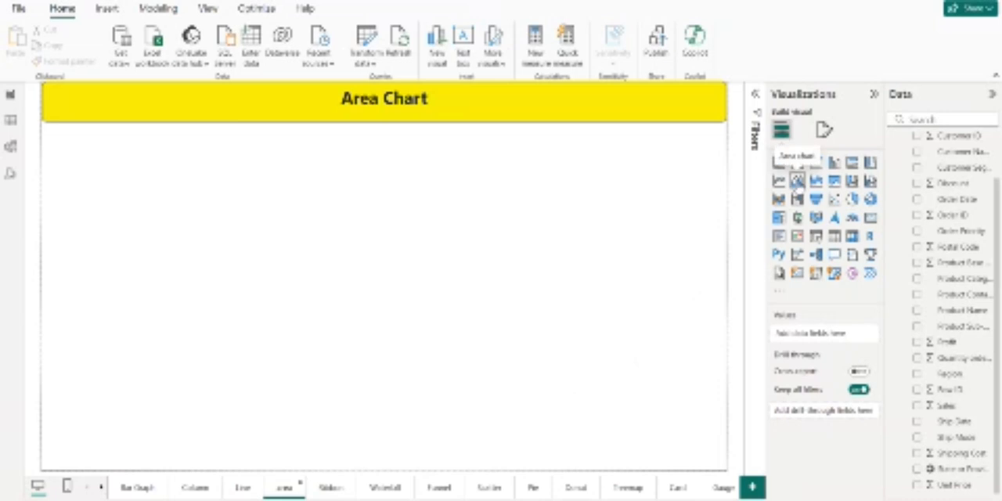
{"action": "left_click", "coordinate": [798, 180]}
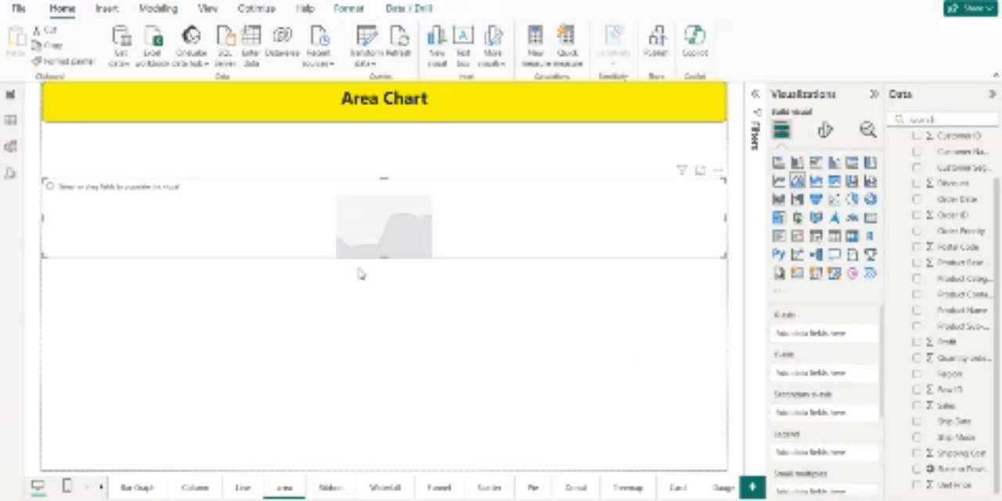
{"action": "left_click_drag", "start_coordinate": [383, 257], "coordinate": [384, 392]}
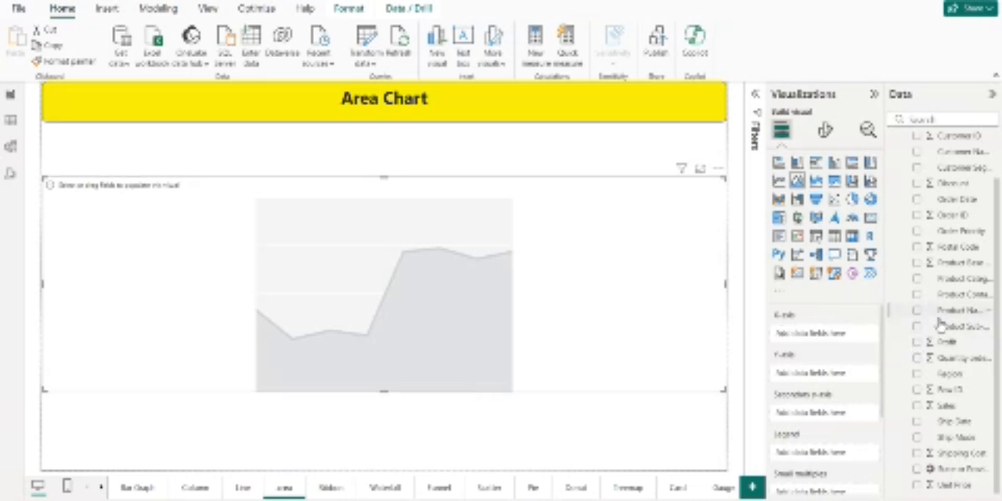
Step: Plot Profit on the area chart's Y-axis by Product Category on its X-axis, and make the chart slightly taller
{"action": "scroll", "coordinate": [938, 317], "scroll_direction": "up", "scroll_amount": 1}
{"action": "left_click_drag", "start_coordinate": [938, 305], "coordinate": [817, 342]}
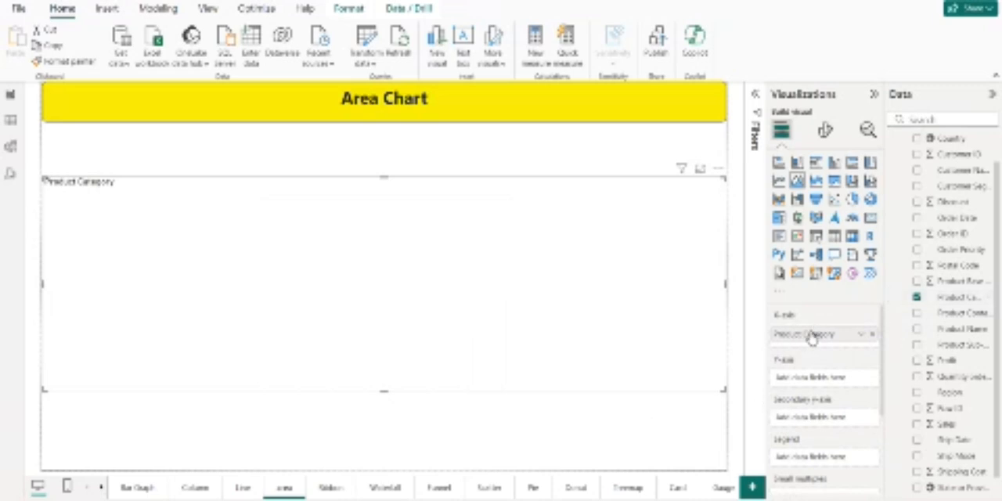
{"action": "left_click_drag", "start_coordinate": [946, 361], "coordinate": [799, 378]}
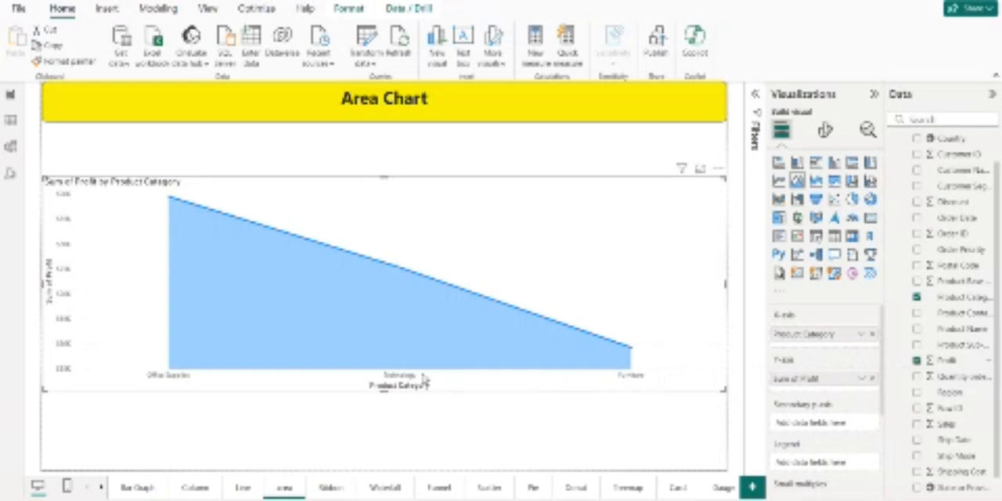
{"action": "mouse_move", "coordinate": [331, 351]}
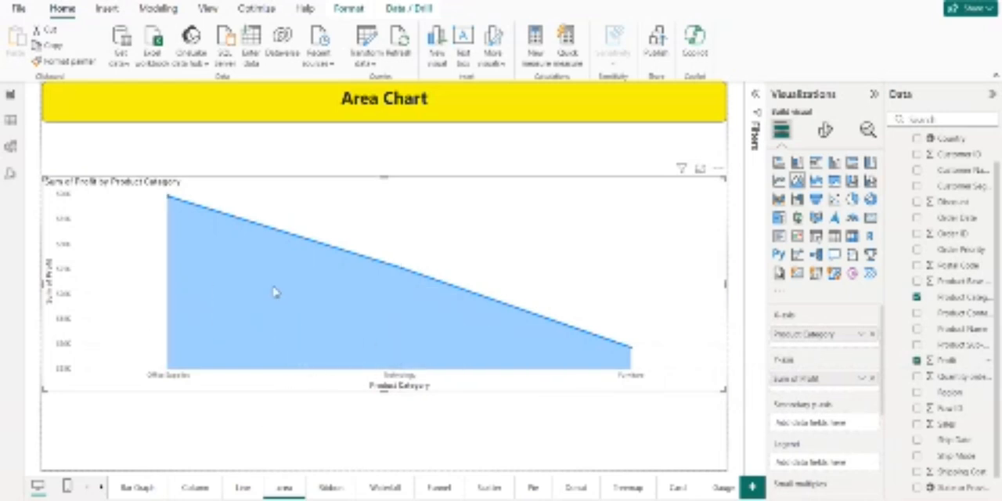
{"action": "mouse_move", "coordinate": [326, 316]}
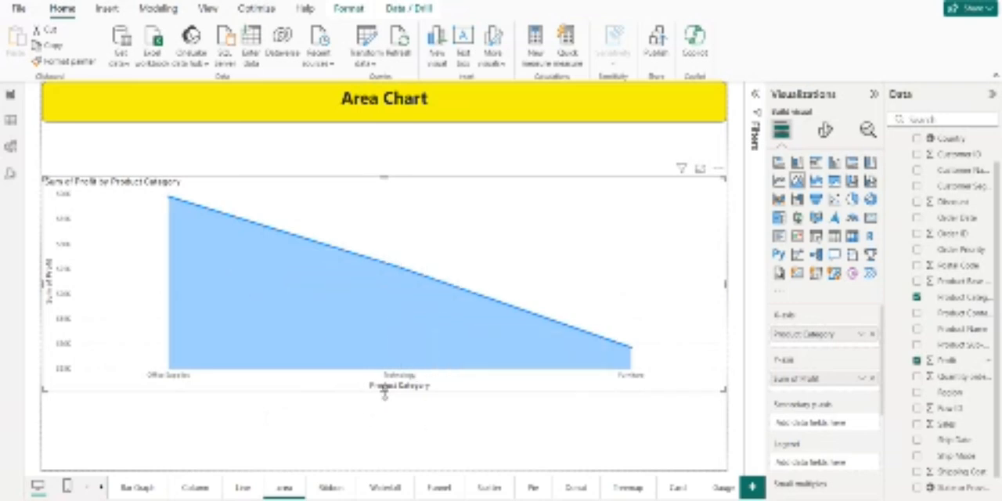
{"action": "left_click_drag", "start_coordinate": [385, 392], "coordinate": [386, 400]}
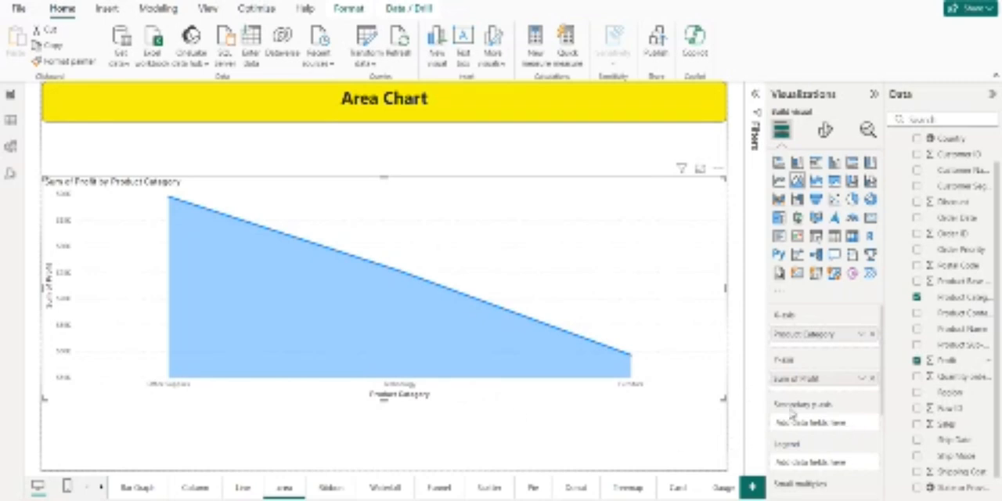
Step: Replace Product Category with Ship Date on the area chart's X-axis
{"action": "left_click", "coordinate": [873, 335]}
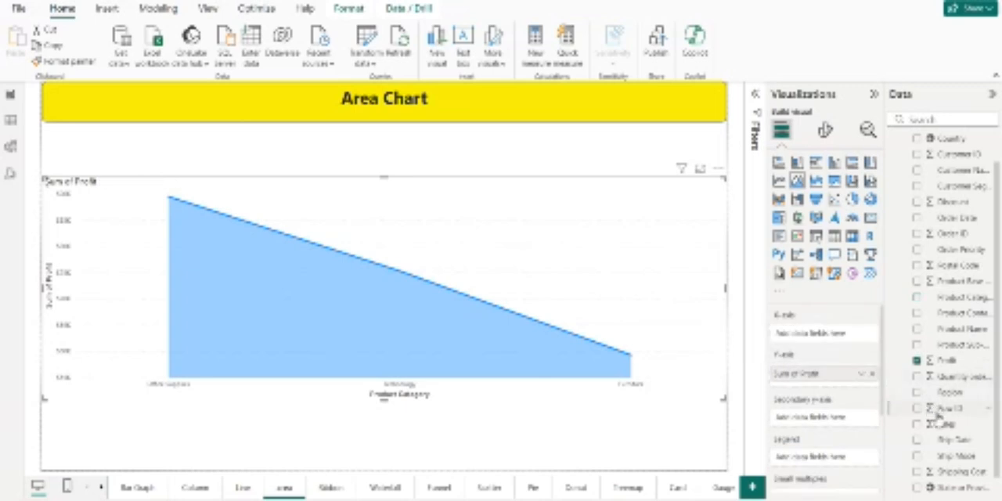
{"action": "left_click_drag", "start_coordinate": [945, 440], "coordinate": [826, 335]}
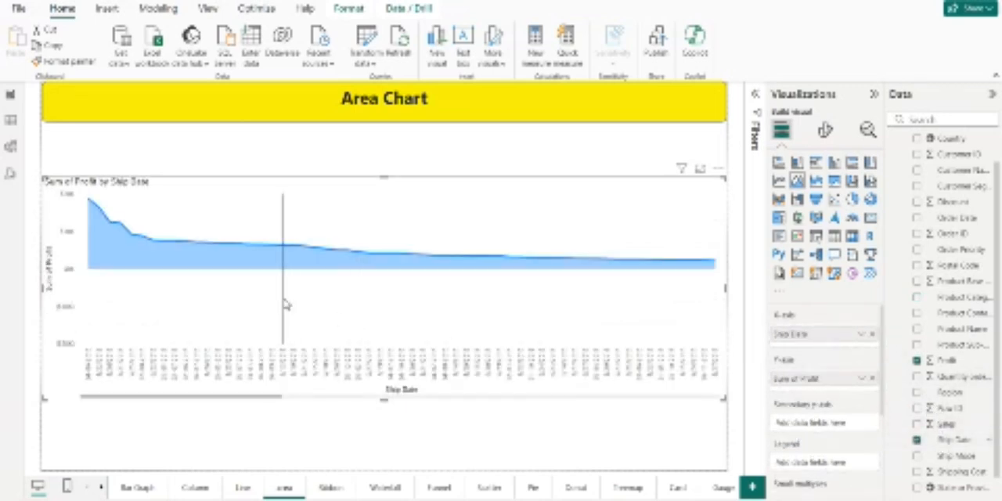
{"action": "scroll", "coordinate": [446, 303], "scroll_direction": "down", "scroll_amount": 3}
{"action": "scroll", "coordinate": [446, 302], "scroll_direction": "down", "scroll_amount": 5}
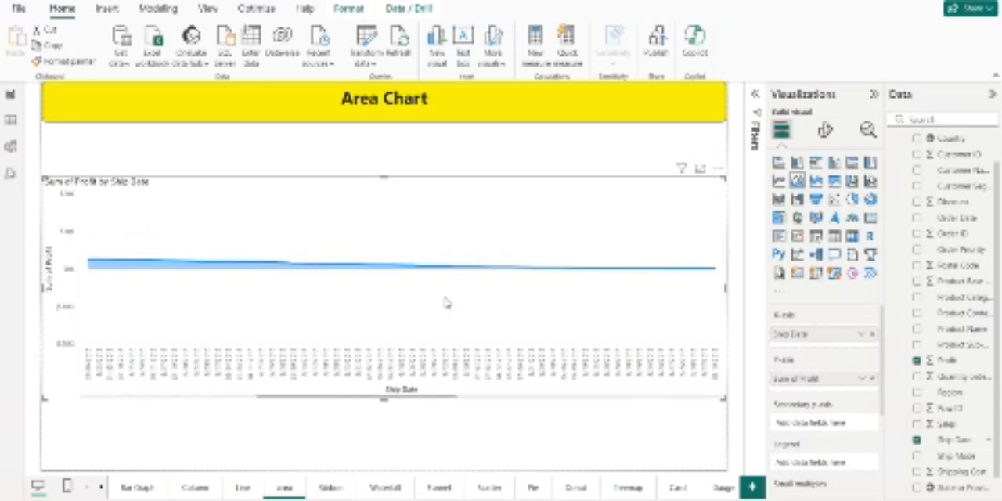
{"action": "scroll", "coordinate": [447, 302], "scroll_direction": "up", "scroll_amount": 8}
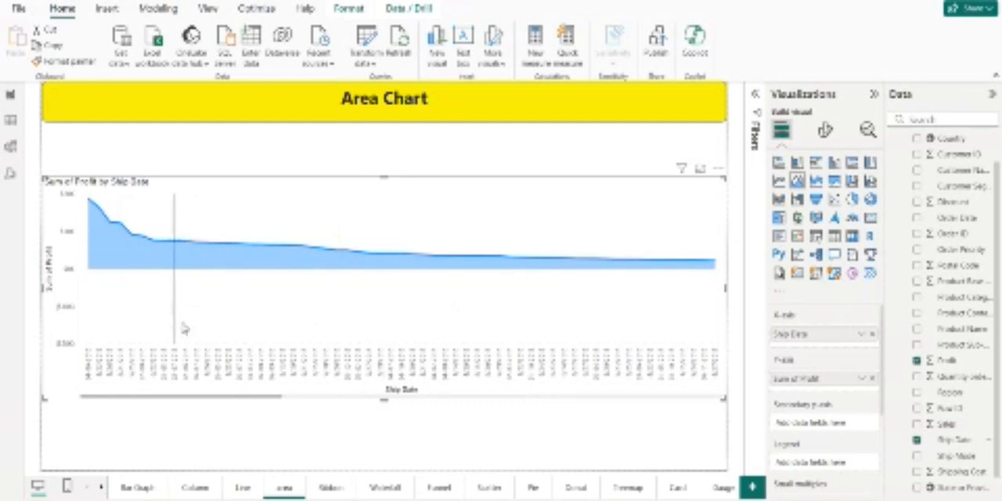
Step: Add a ribbon chart to the Ribbon page and make it taller
{"action": "left_click", "coordinate": [332, 488]}
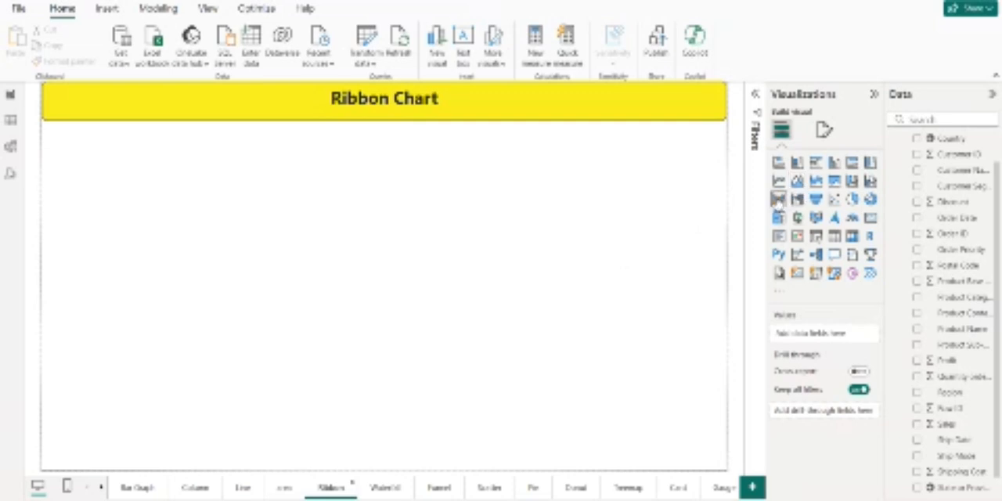
{"action": "left_click", "coordinate": [777, 199]}
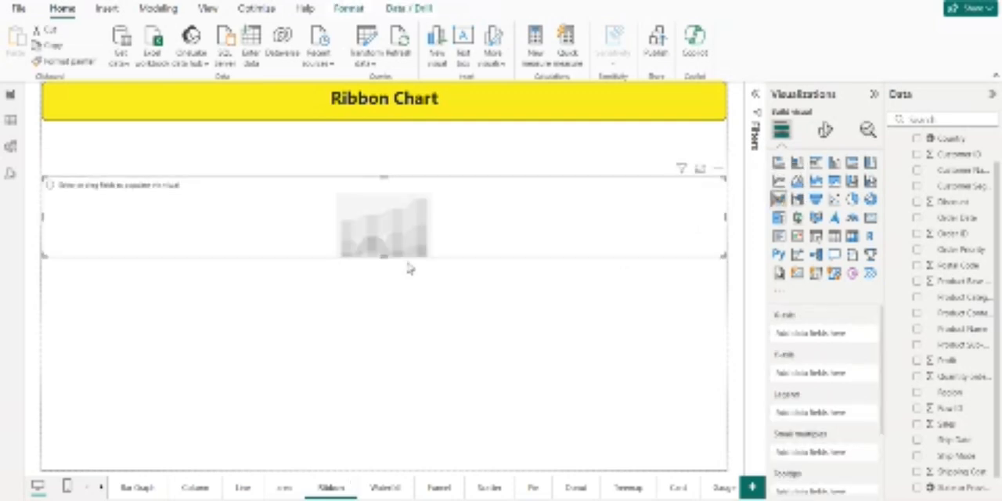
{"action": "left_click_drag", "start_coordinate": [385, 258], "coordinate": [392, 395]}
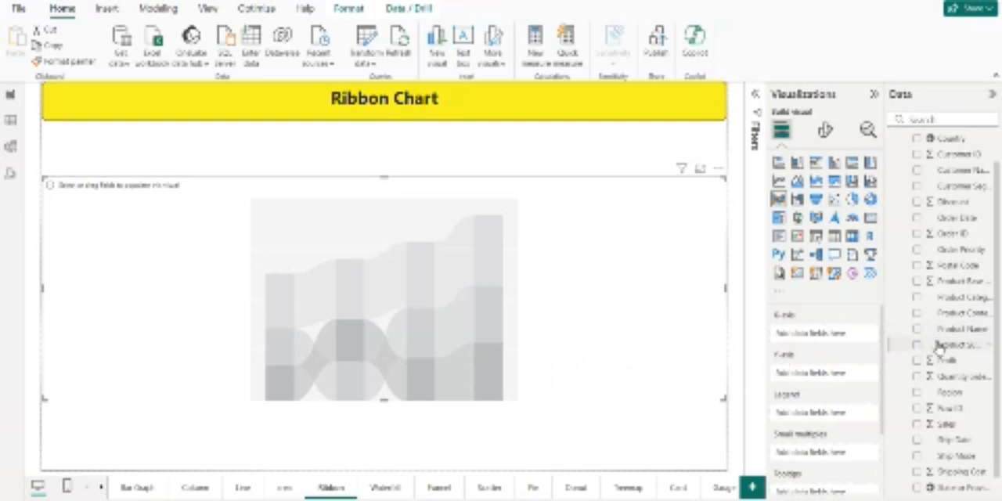
Step: Plot Profit and Shipping Cost on the ribbon chart's Y-axis by Product Sub-Category on its X-axis
{"action": "left_click_drag", "start_coordinate": [940, 347], "coordinate": [780, 331]}
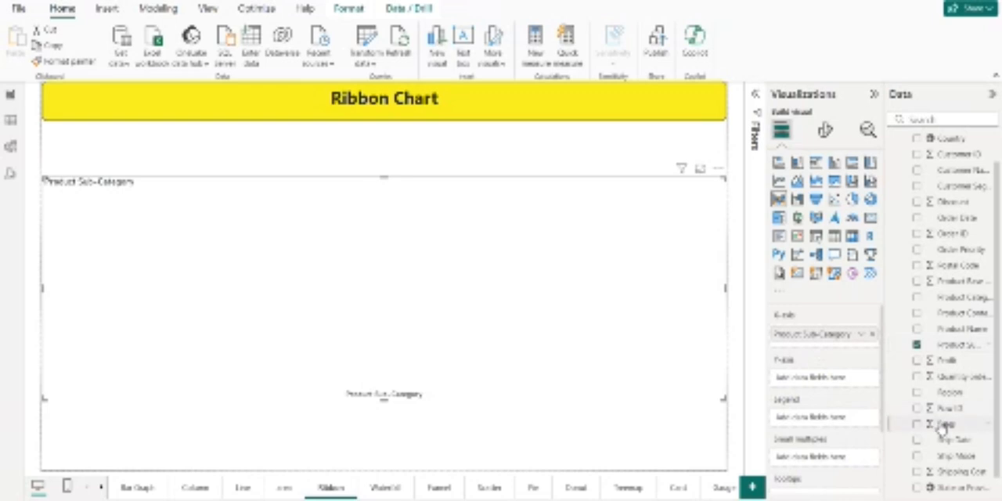
{"action": "scroll", "coordinate": [942, 427], "scroll_direction": "down", "scroll_amount": 1}
{"action": "left_click_drag", "start_coordinate": [946, 343], "coordinate": [820, 379]}
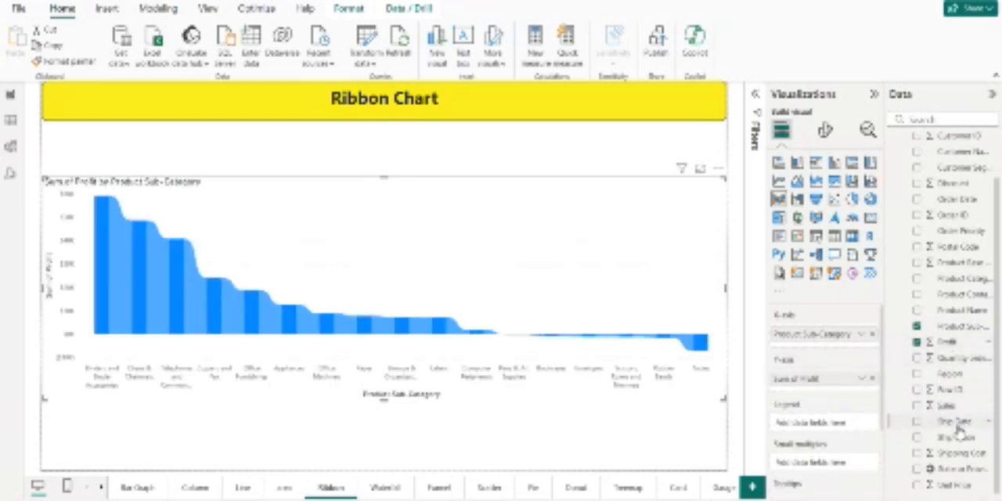
{"action": "left_click_drag", "start_coordinate": [959, 454], "coordinate": [822, 382]}
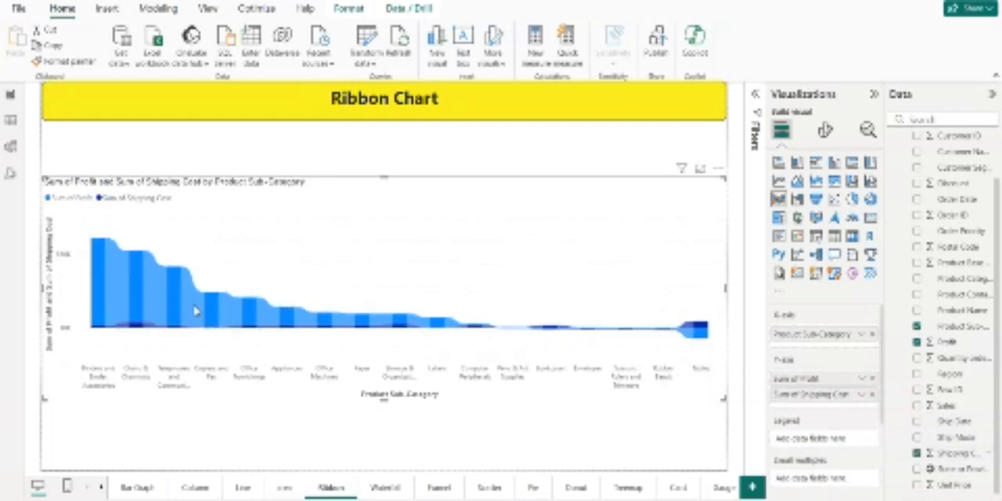
{"action": "mouse_move", "coordinate": [147, 305]}
{"action": "left_click", "coordinate": [530, 440]}
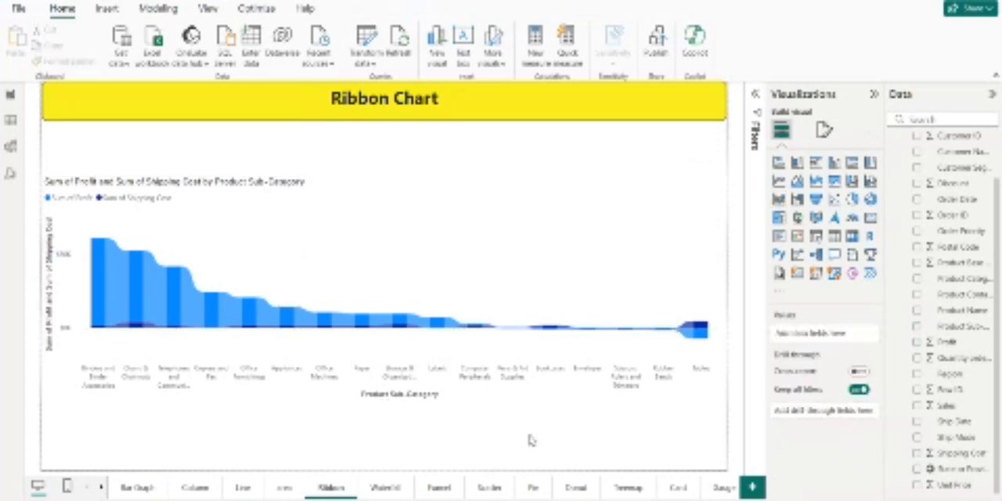
Step: Add a funnel chart to the Funnel page and make it taller
{"action": "left_click", "coordinate": [439, 487]}
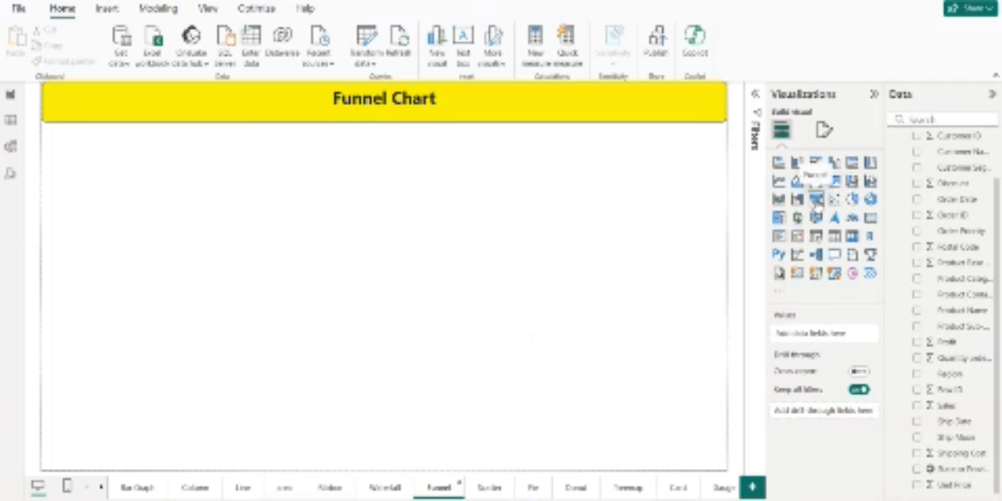
{"action": "left_click", "coordinate": [817, 200]}
{"action": "left_click_drag", "start_coordinate": [383, 257], "coordinate": [383, 398]}
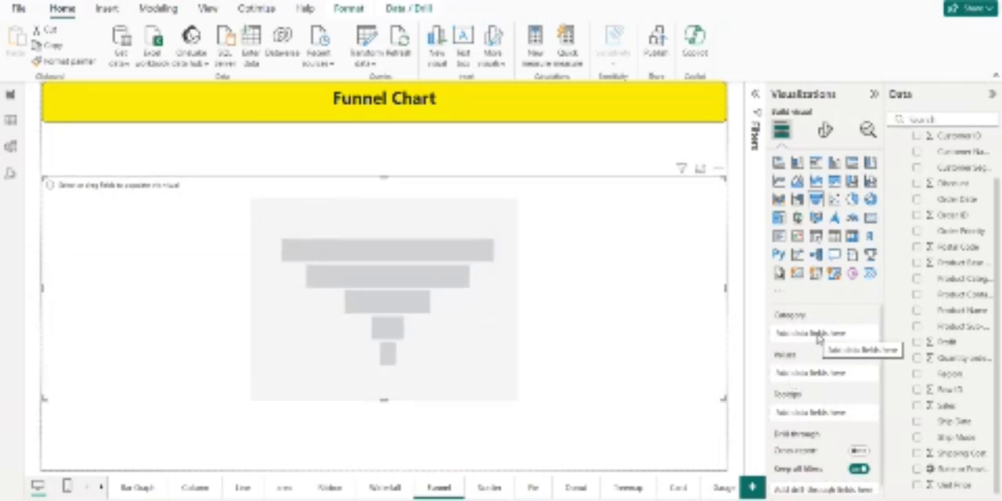
Step: Plot Shipping Cost as the funnel chart's values with Product Category as its category
{"action": "left_click", "coordinate": [660, 440]}
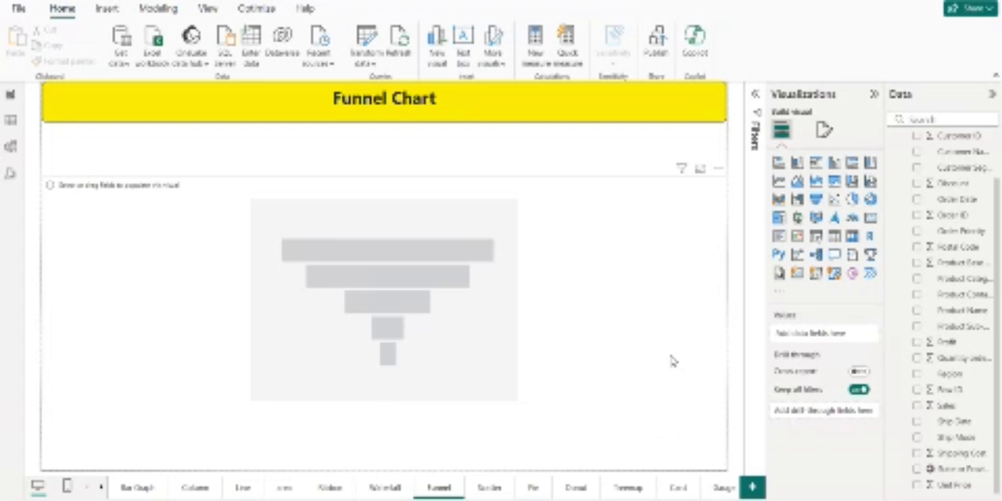
{"action": "left_click", "coordinate": [671, 361]}
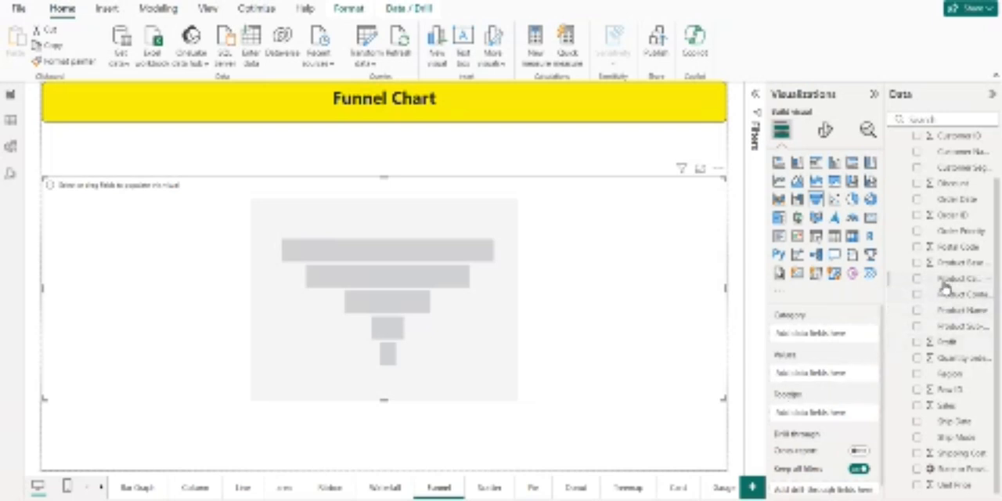
{"action": "left_click_drag", "start_coordinate": [944, 279], "coordinate": [825, 336]}
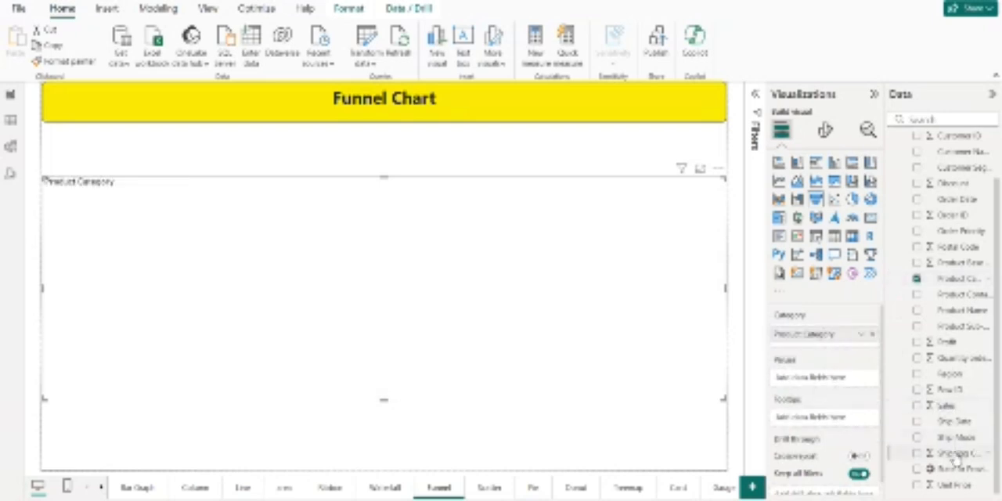
{"action": "left_click_drag", "start_coordinate": [956, 455], "coordinate": [846, 381]}
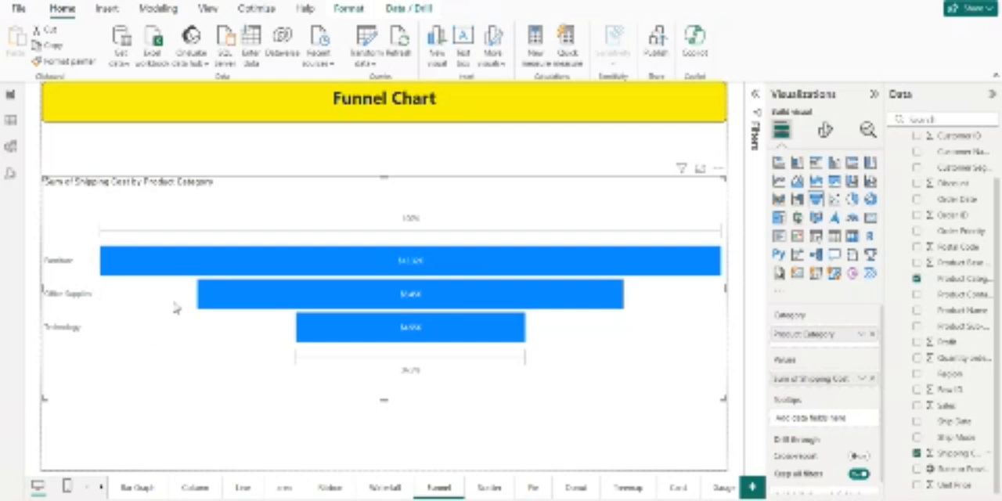
{"action": "mouse_move", "coordinate": [169, 271]}
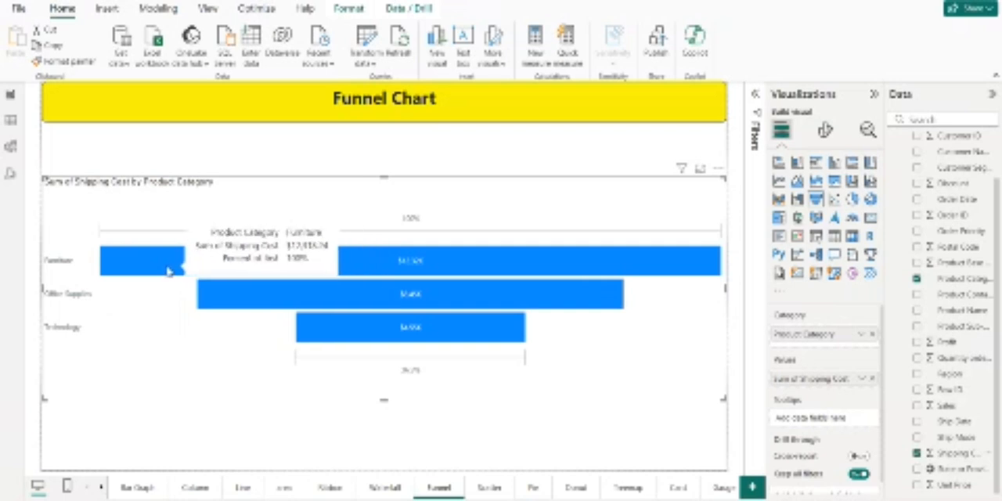
{"action": "mouse_move", "coordinate": [419, 283]}
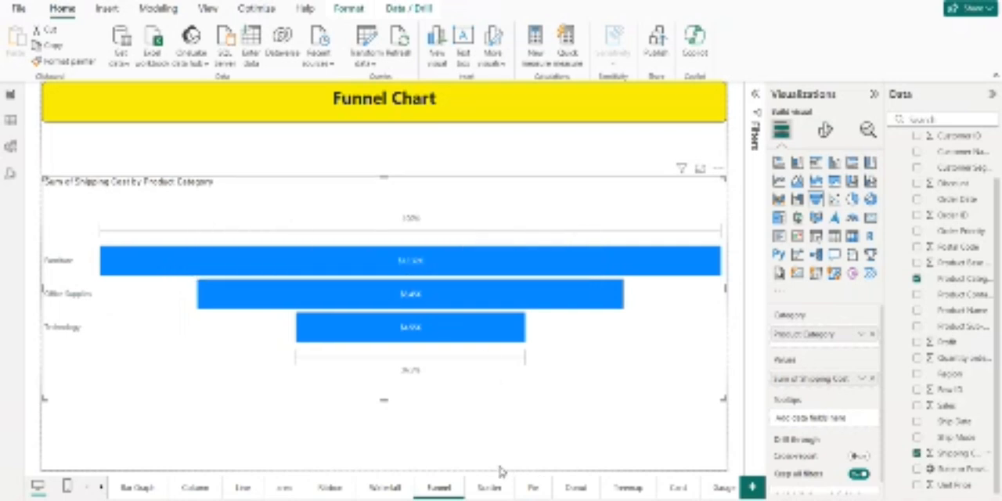
Step: Add a pie chart to the Pie page with Product Category as legend and Unit Price as values
{"action": "left_click", "coordinate": [534, 488]}
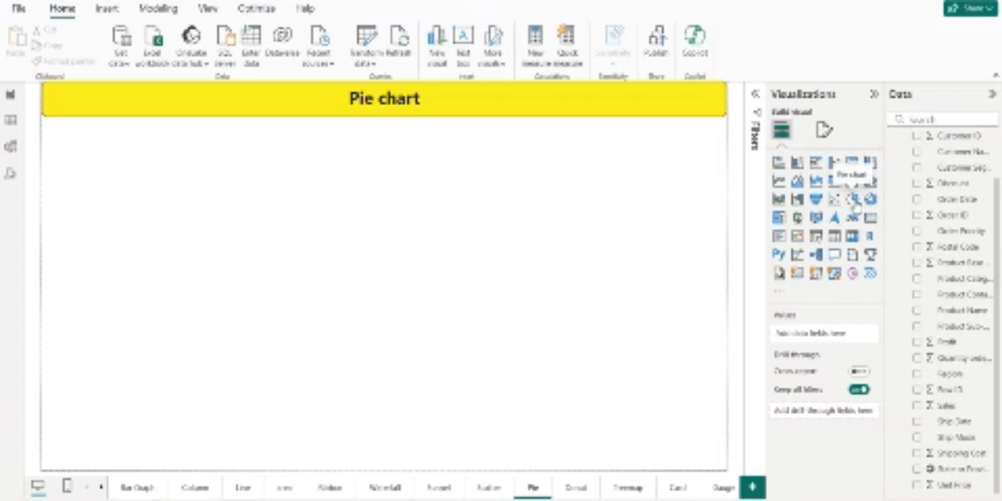
{"action": "left_click", "coordinate": [854, 200]}
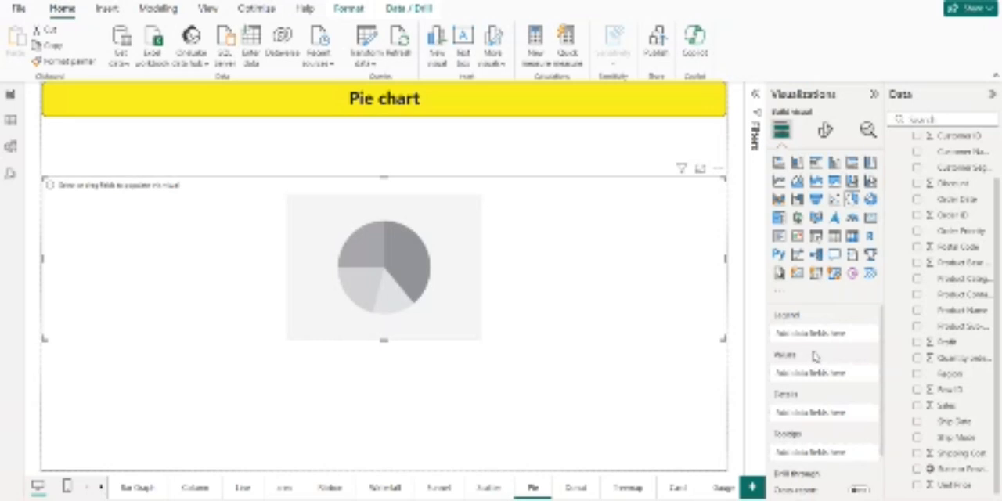
{"action": "left_click_drag", "start_coordinate": [949, 328], "coordinate": [840, 343]}
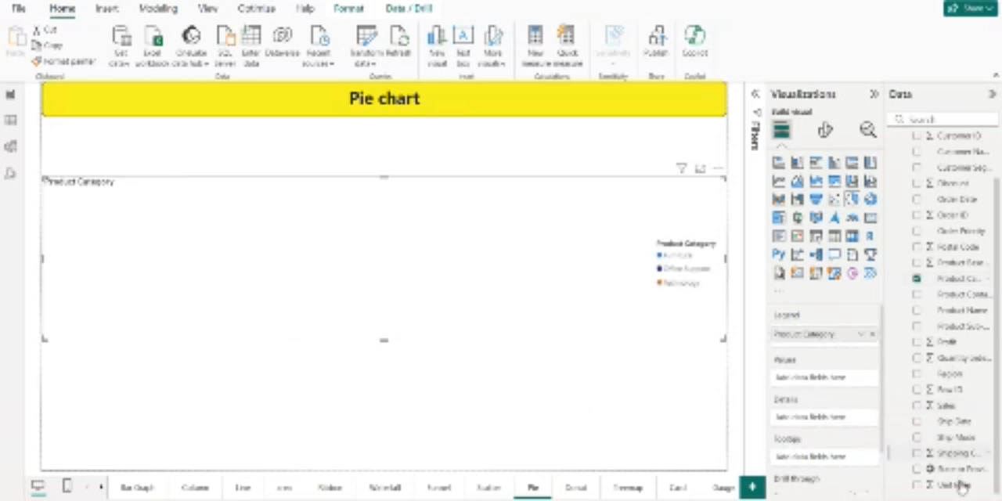
{"action": "left_click_drag", "start_coordinate": [957, 485], "coordinate": [846, 381]}
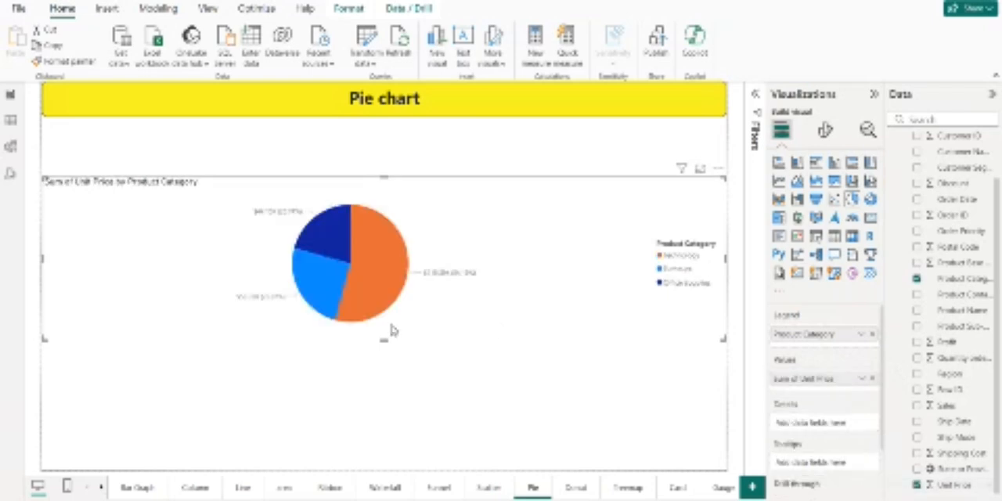
Step: Make the pie chart taller by extending its lower edge
{"action": "left_click_drag", "start_coordinate": [386, 341], "coordinate": [386, 374]}
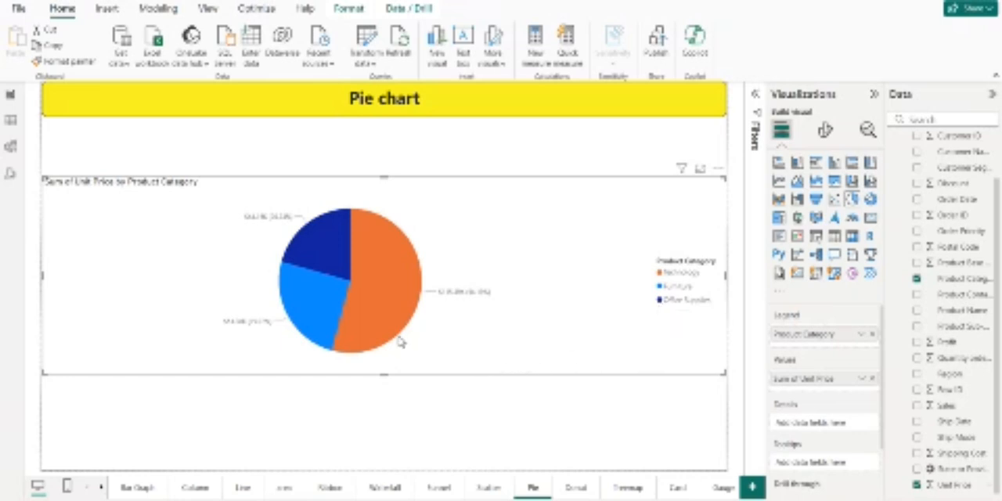
{"action": "mouse_move", "coordinate": [390, 314]}
{"action": "left_click", "coordinate": [458, 415]}
{"action": "left_click", "coordinate": [467, 370]}
Step: Add a donut chart to the Donut page and make it taller
{"action": "left_click", "coordinate": [568, 484]}
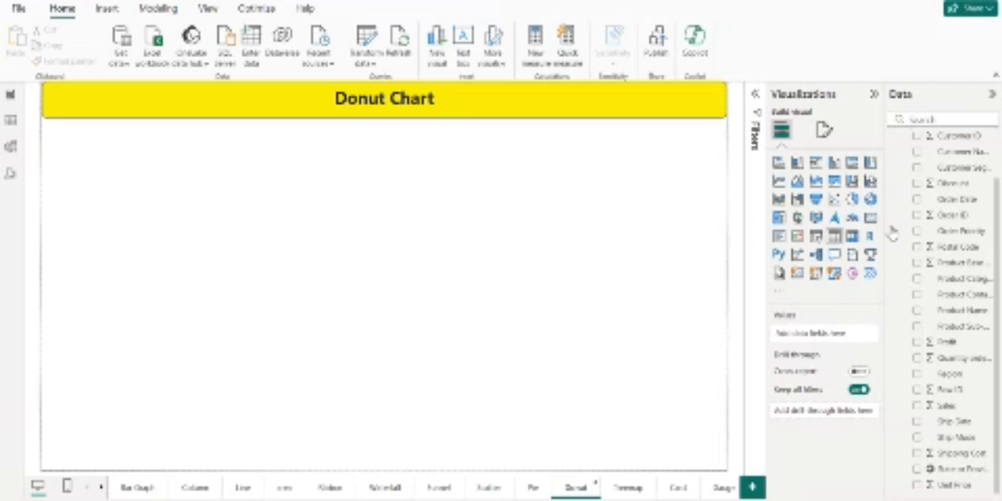
{"action": "left_click", "coordinate": [872, 200]}
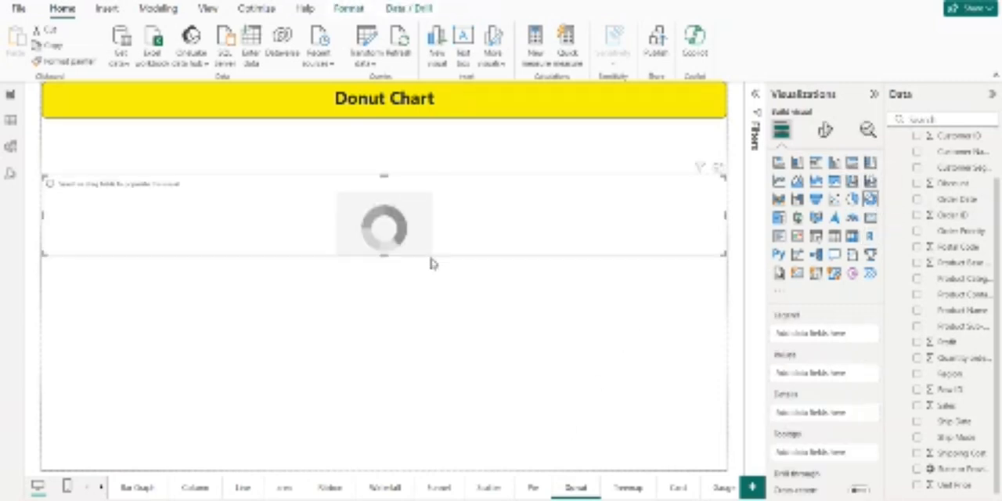
{"action": "left_click_drag", "start_coordinate": [386, 257], "coordinate": [397, 358]}
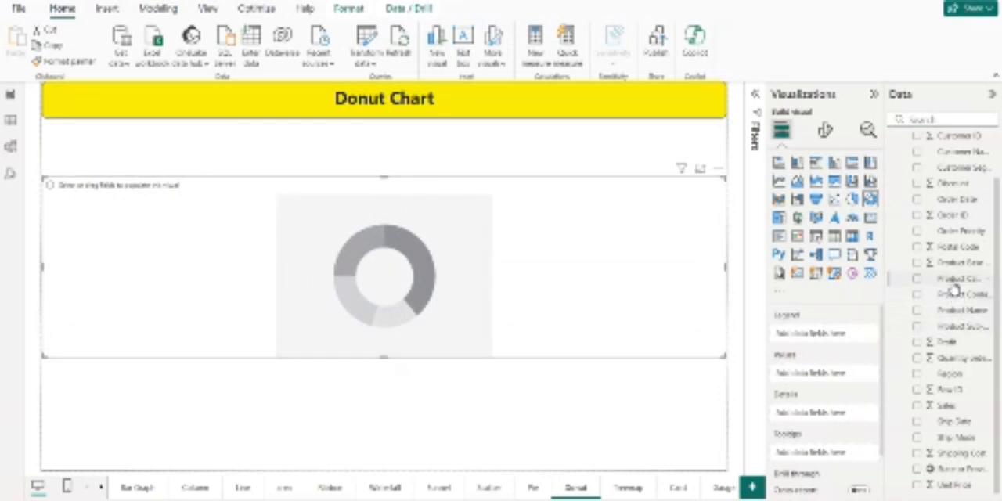
Step: Plot Sales on the donut chart with Product Category as legend, and extend the chart further down
{"action": "left_click_drag", "start_coordinate": [954, 282], "coordinate": [829, 342]}
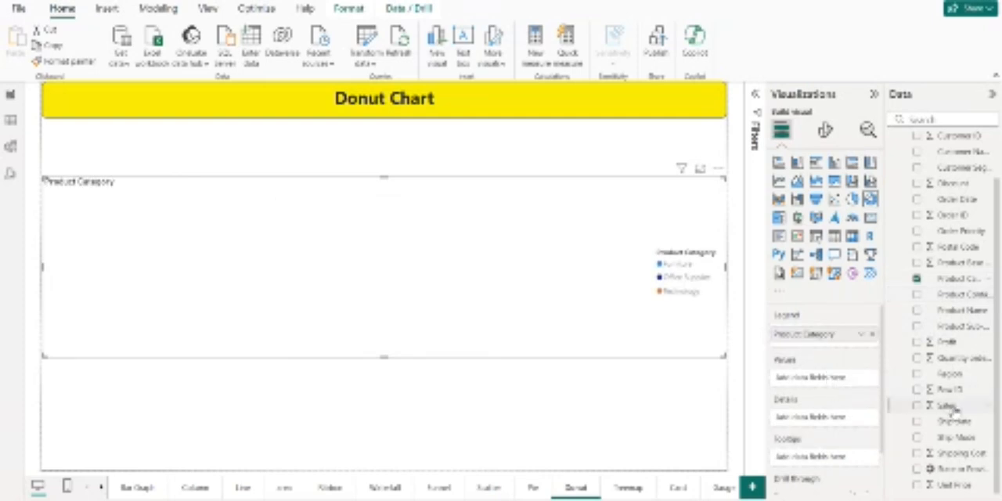
{"action": "left_click_drag", "start_coordinate": [948, 406], "coordinate": [835, 381]}
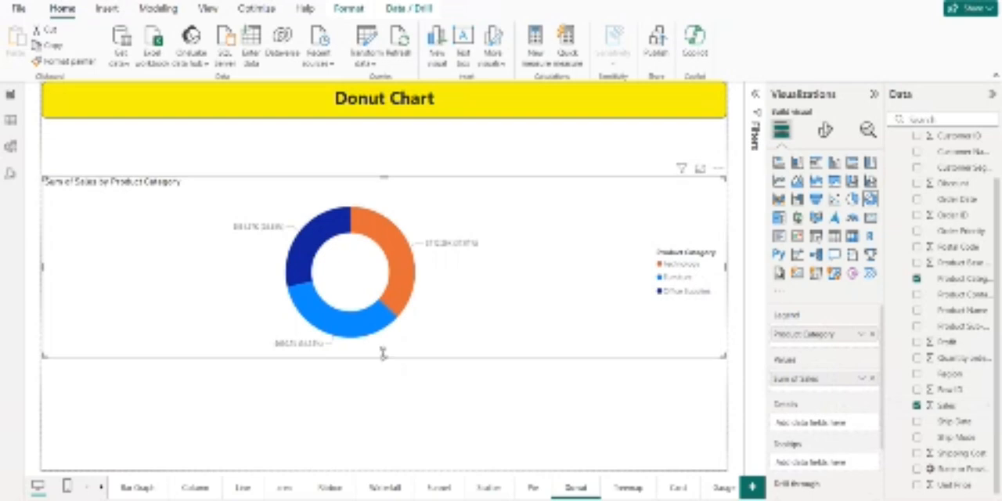
{"action": "left_click_drag", "start_coordinate": [384, 356], "coordinate": [383, 407]}
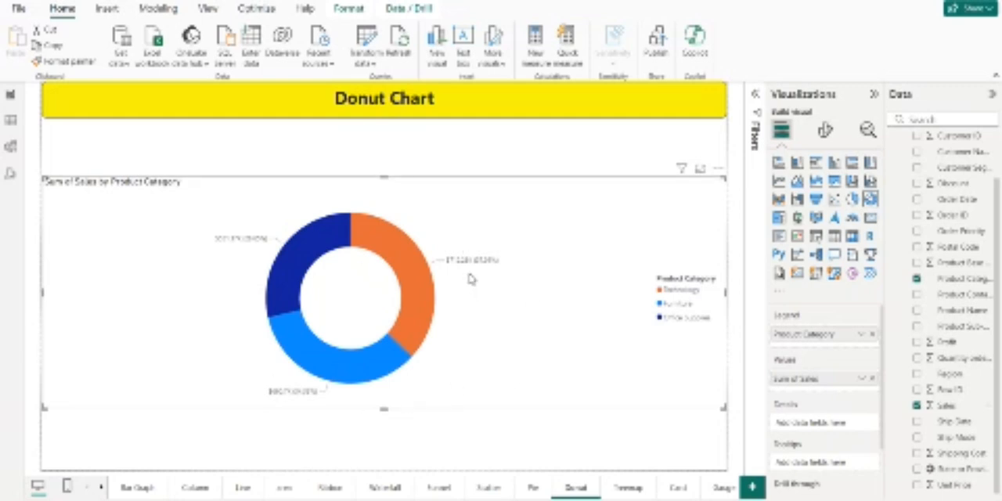
Step: Add a treemap to the Treemap page with Product Sub-Category as category and Sales as values
{"action": "left_click", "coordinate": [619, 489]}
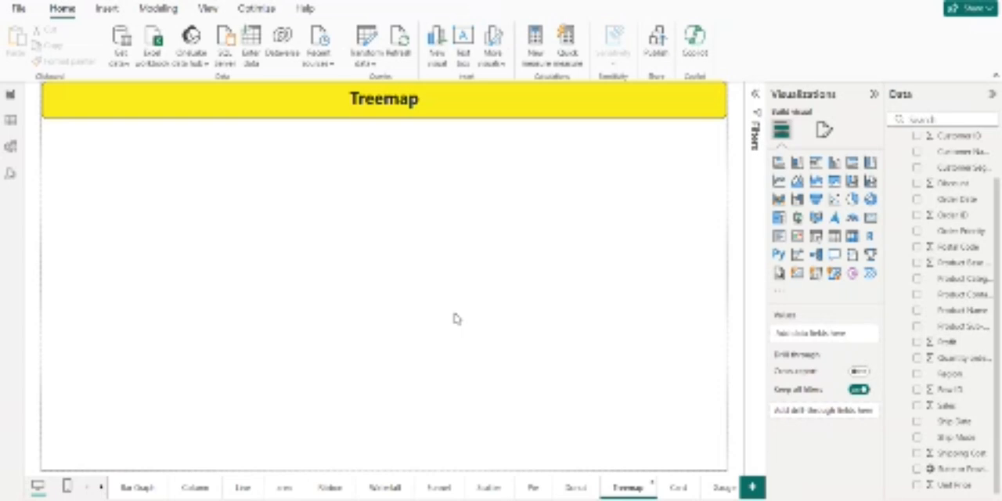
{"action": "left_click", "coordinate": [779, 223]}
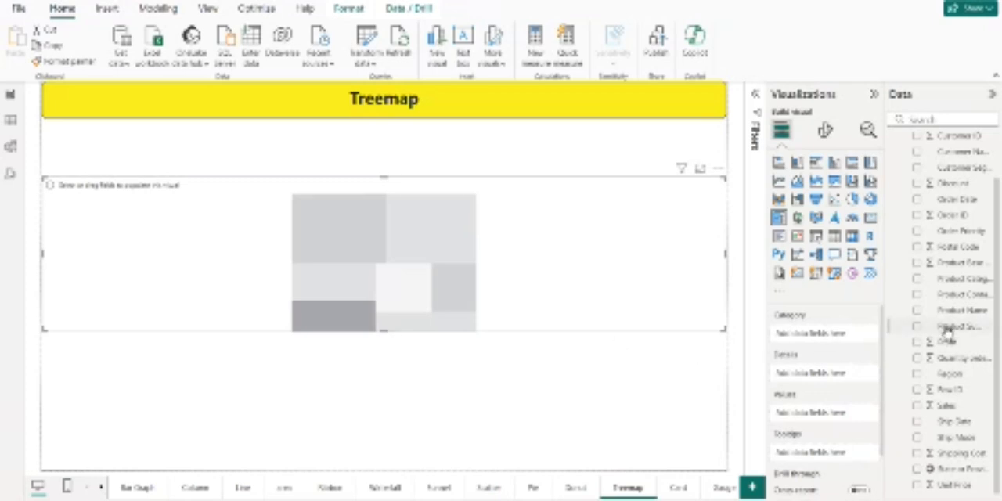
{"action": "left_click_drag", "start_coordinate": [947, 329], "coordinate": [814, 335]}
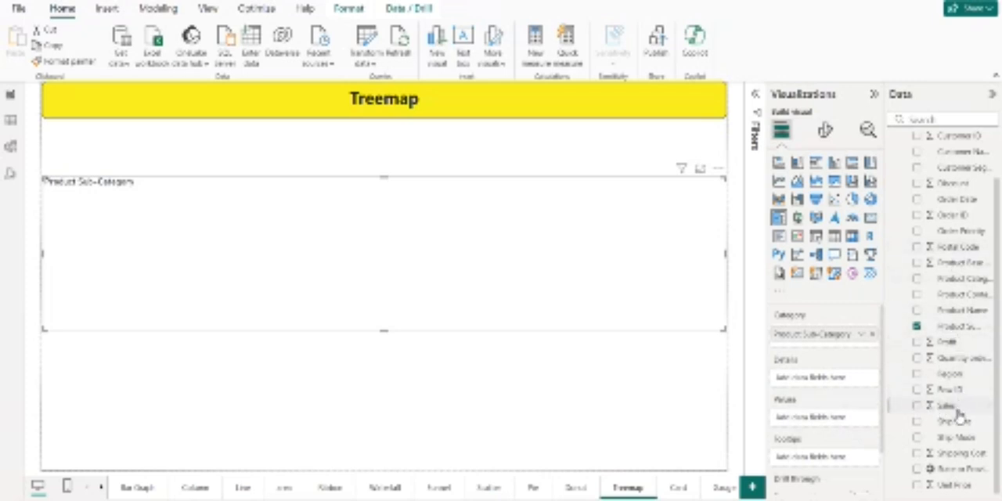
{"action": "left_click_drag", "start_coordinate": [957, 414], "coordinate": [841, 427]}
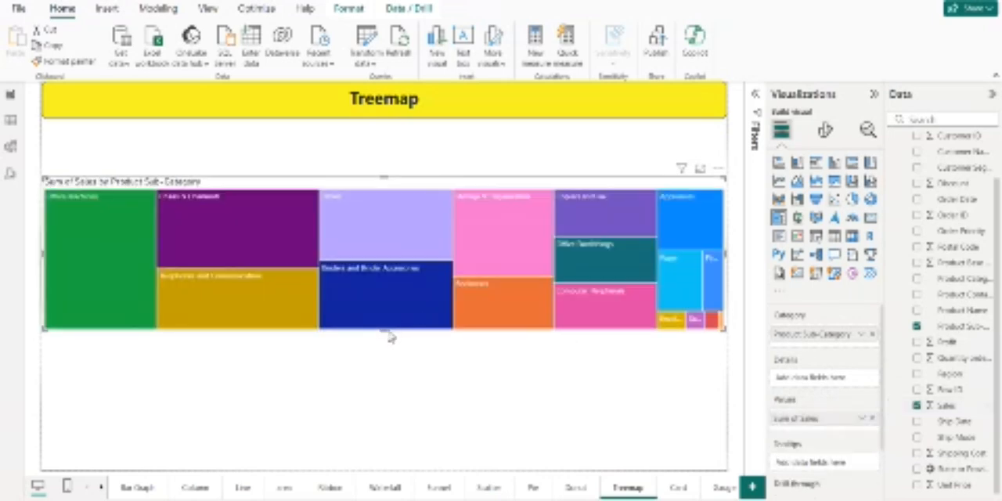
Step: Extend the treemap's lower edge down almost to the end of the page
{"action": "left_click_drag", "start_coordinate": [385, 332], "coordinate": [391, 450]}
{"action": "mouse_move", "coordinate": [382, 291]}
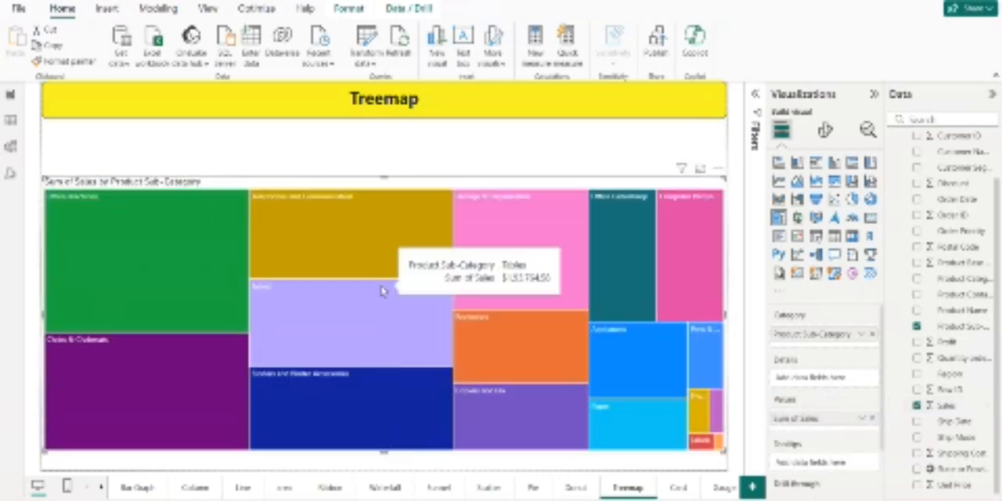
{"action": "mouse_move", "coordinate": [213, 349]}
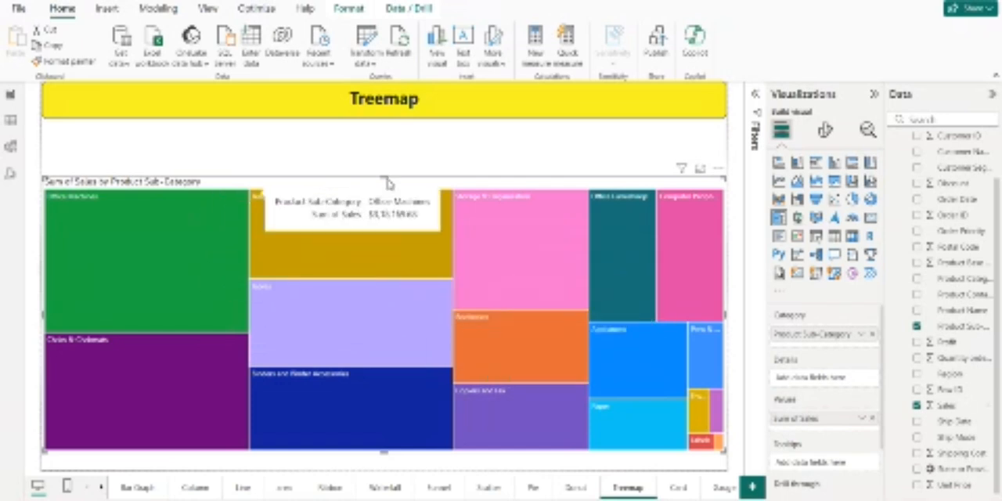
Step: Move the treemap up closer to the title banner and stretch it down to the page's lower edge
{"action": "left_click", "coordinate": [296, 157]}
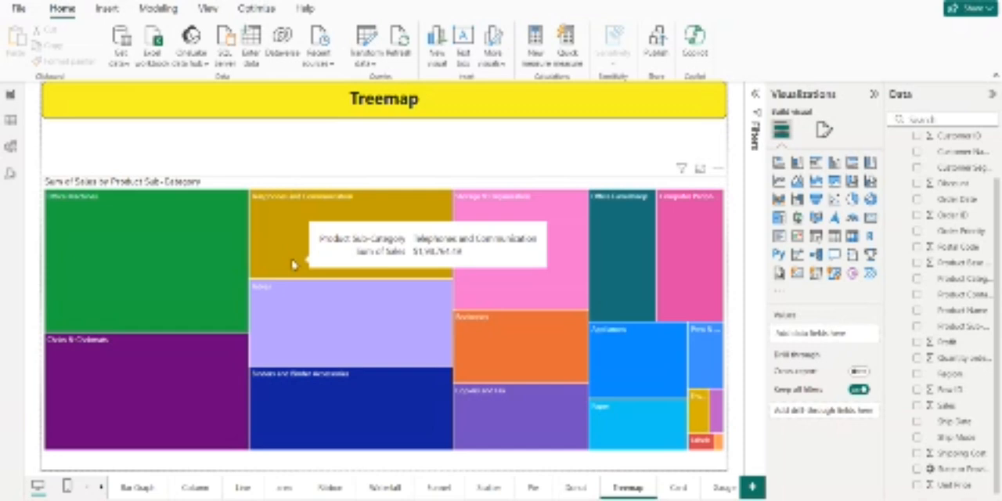
{"action": "left_click", "coordinate": [407, 185]}
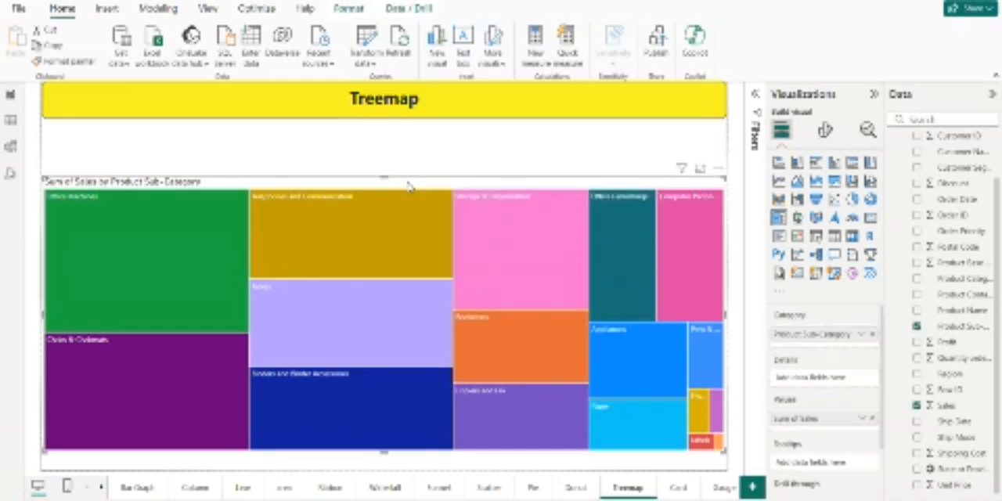
{"action": "left_click_drag", "start_coordinate": [407, 185], "coordinate": [408, 159]}
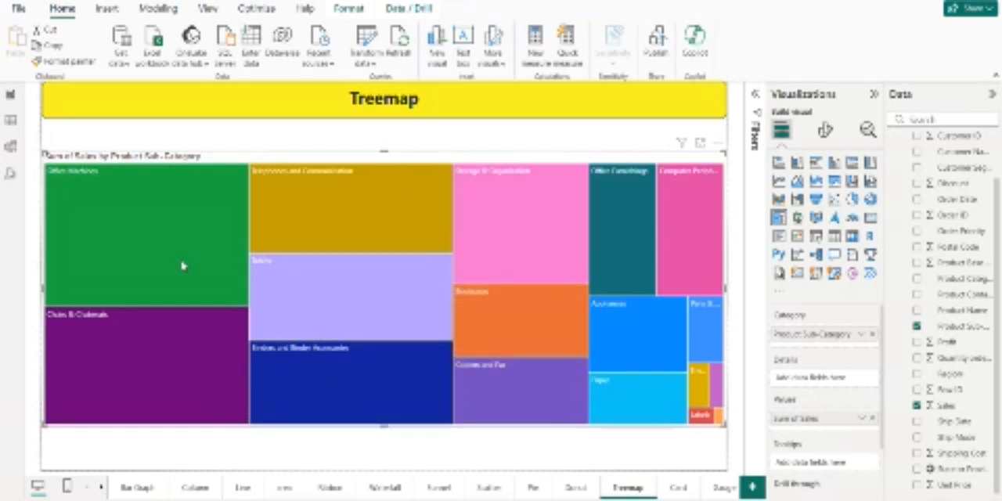
{"action": "mouse_move", "coordinate": [182, 266]}
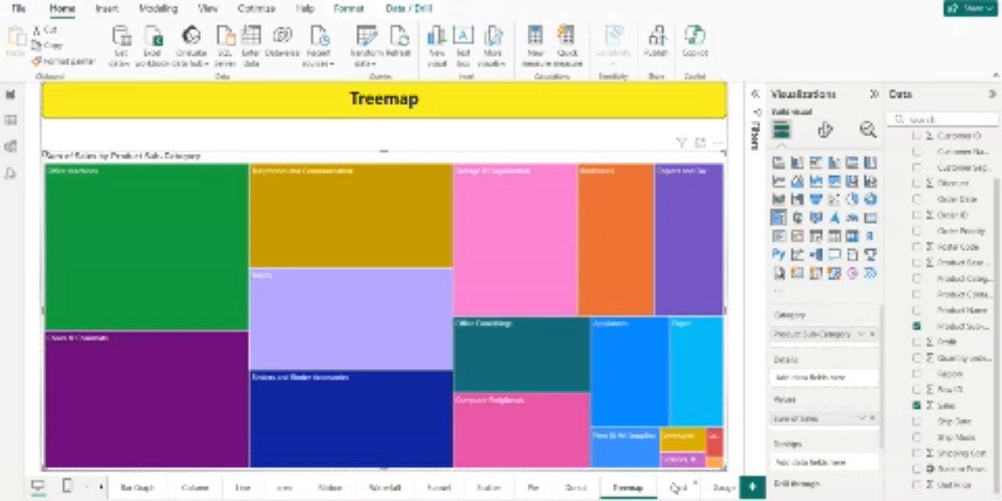
Step: Add a card visual to the Card page and narrow it to less than half the page width
{"action": "left_click", "coordinate": [675, 487]}
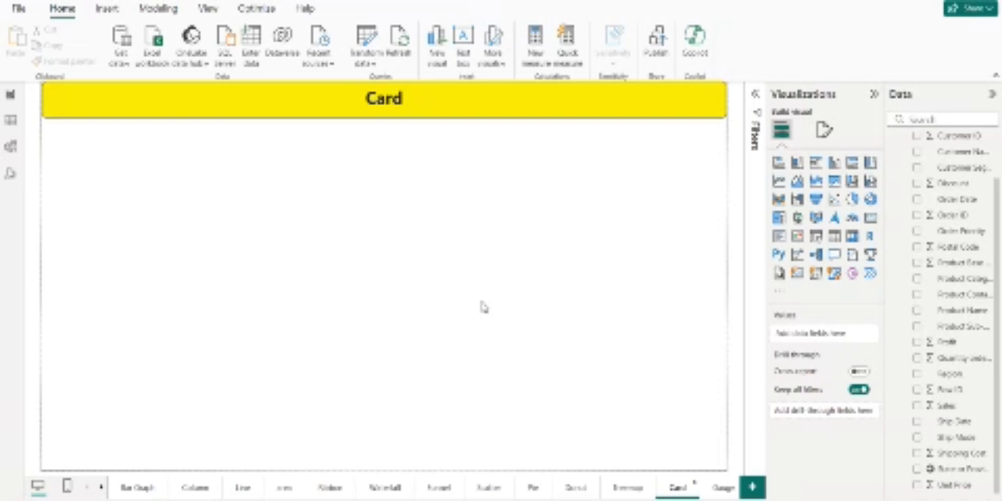
{"action": "left_click", "coordinate": [872, 218]}
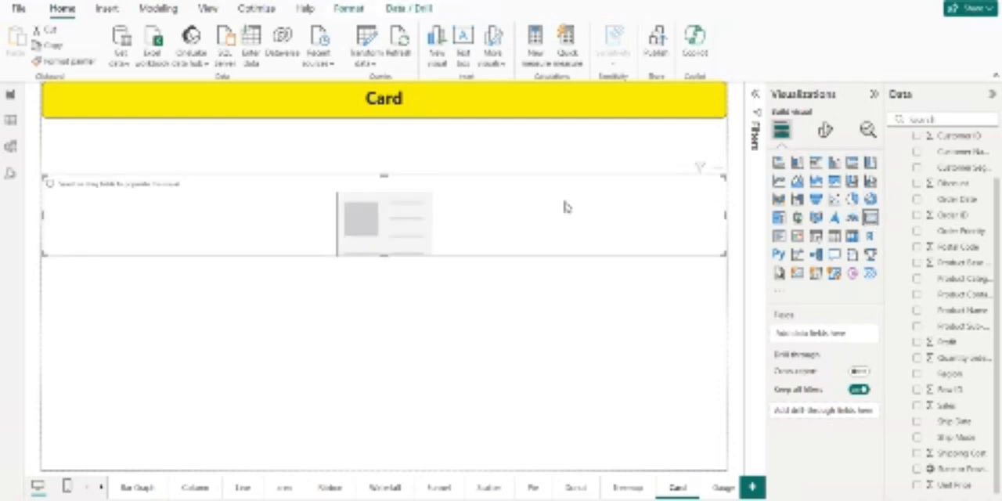
{"action": "left_click_drag", "start_coordinate": [727, 221], "coordinate": [304, 218]}
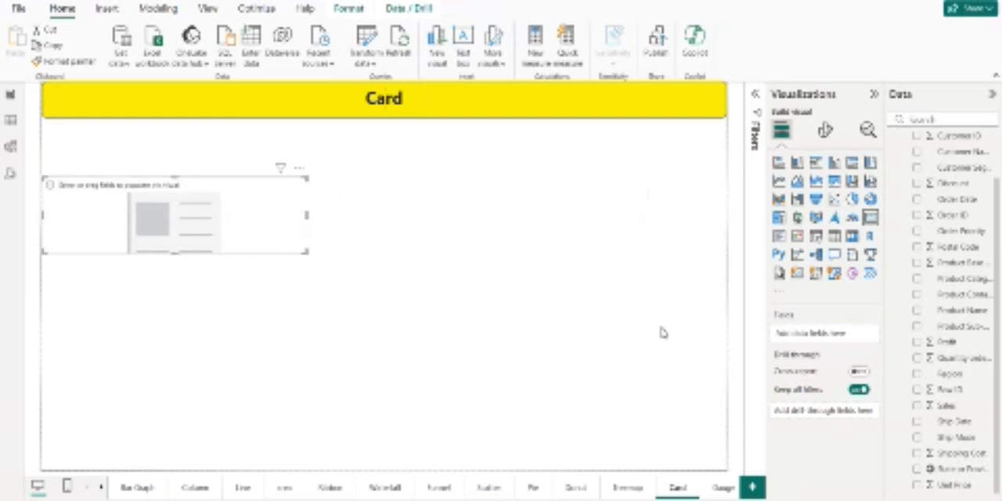
{"action": "left_click", "coordinate": [693, 322]}
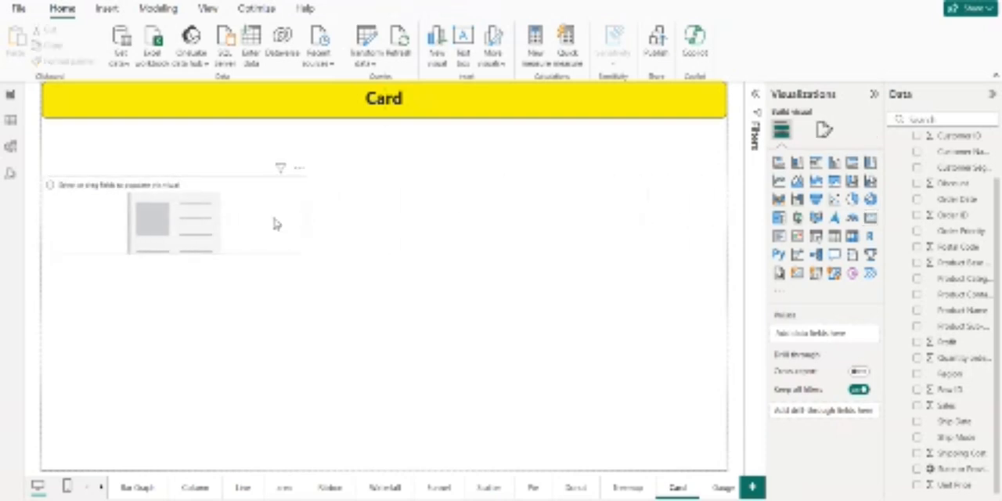
Step: Show the sum of Profit on the card
{"action": "left_click", "coordinate": [274, 224]}
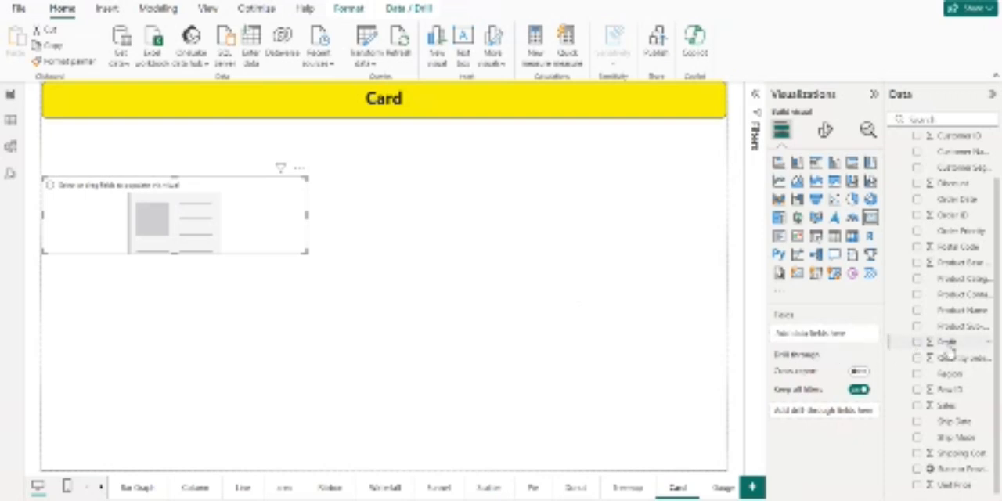
{"action": "left_click_drag", "start_coordinate": [949, 349], "coordinate": [833, 341]}
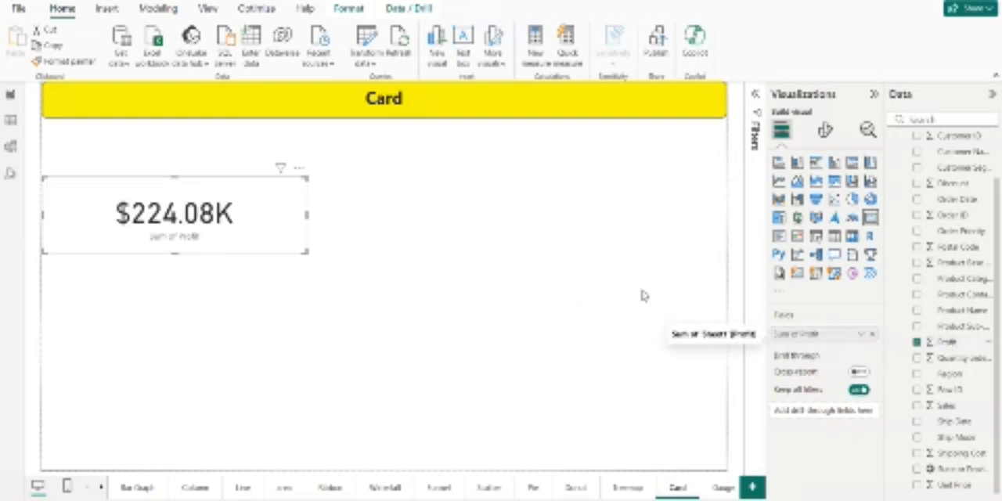
{"action": "left_click", "coordinate": [327, 276]}
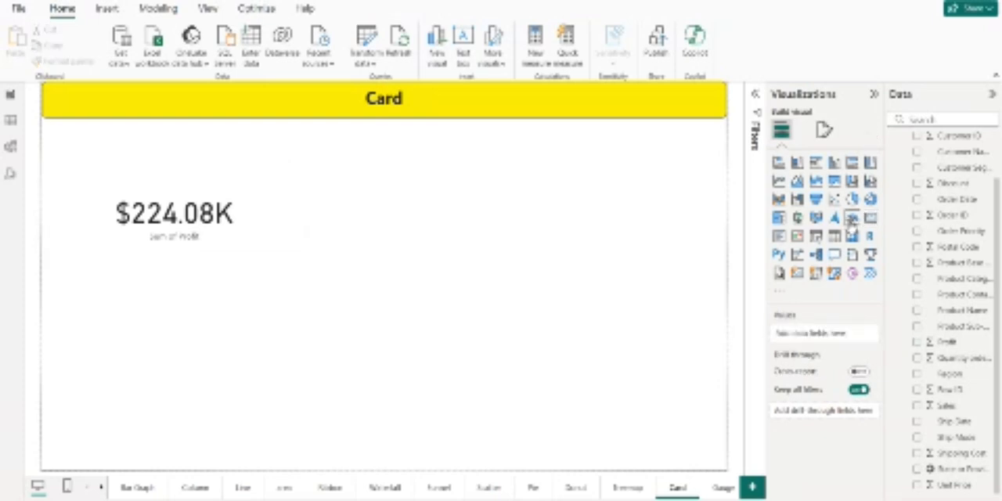
Step: Add a second card beside the Profit card, showing the sum of Quantity ordered new
{"action": "left_click", "coordinate": [871, 219]}
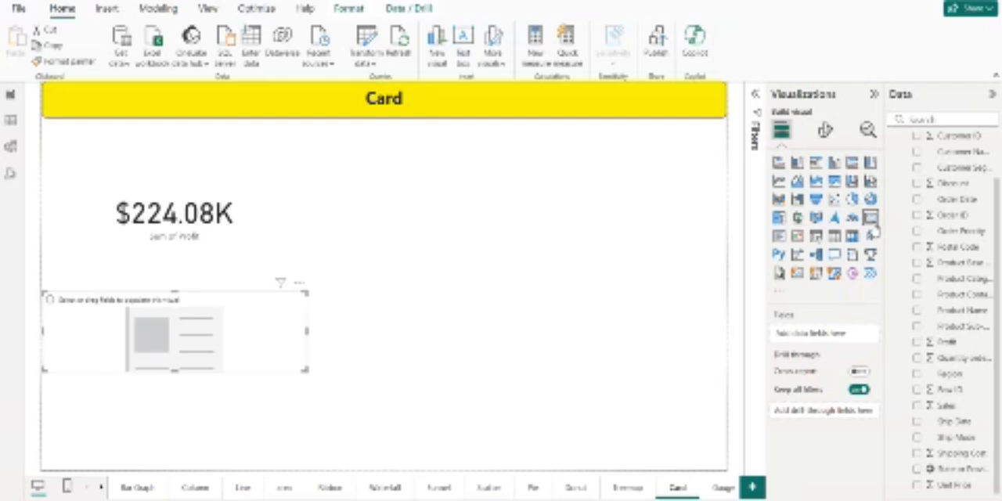
{"action": "left_click_drag", "start_coordinate": [257, 316], "coordinate": [479, 211]}
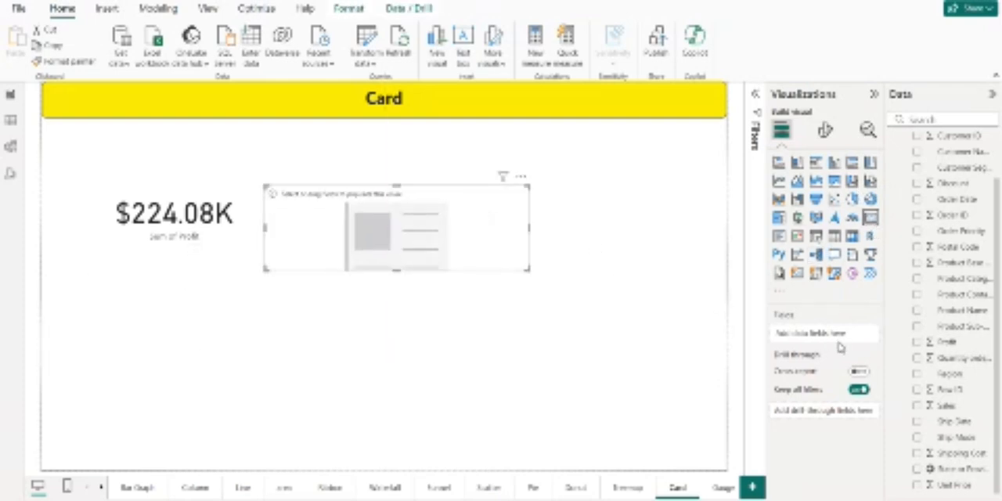
{"action": "left_click_drag", "start_coordinate": [957, 357], "coordinate": [846, 337]}
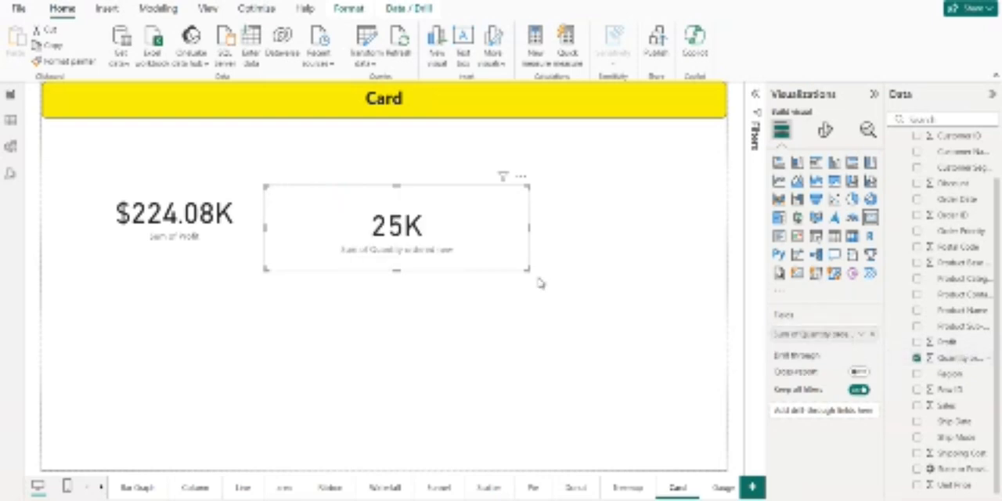
{"action": "left_click", "coordinate": [516, 312]}
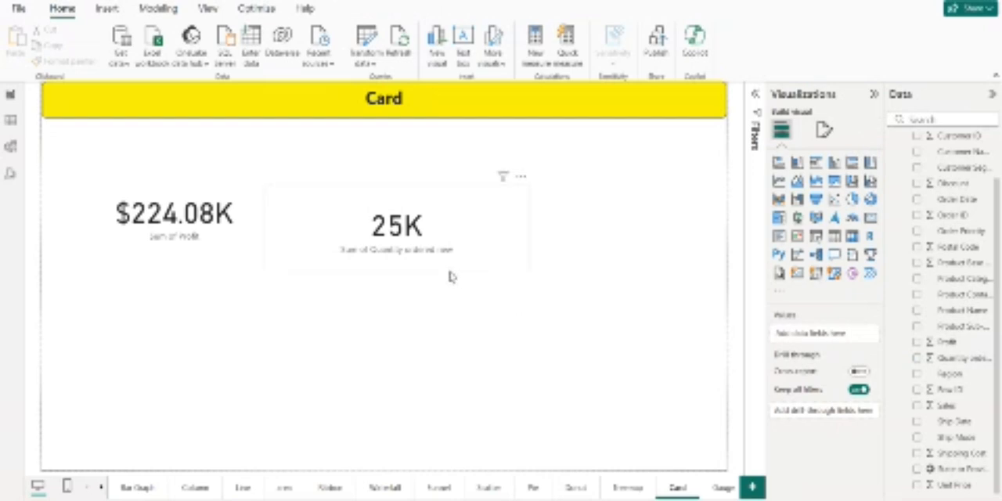
Step: Format the quantity card's callout value in orange with two decimal places
{"action": "left_click", "coordinate": [472, 224]}
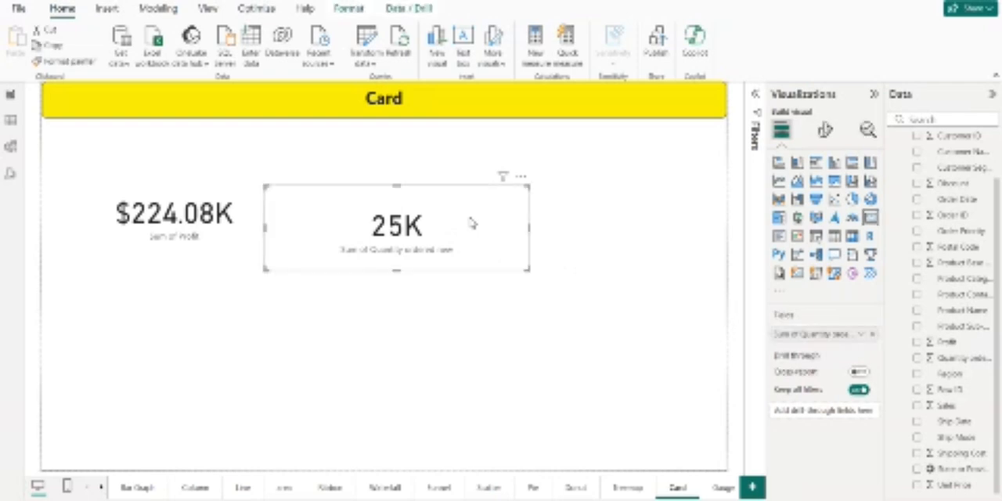
{"action": "left_click", "coordinate": [822, 133]}
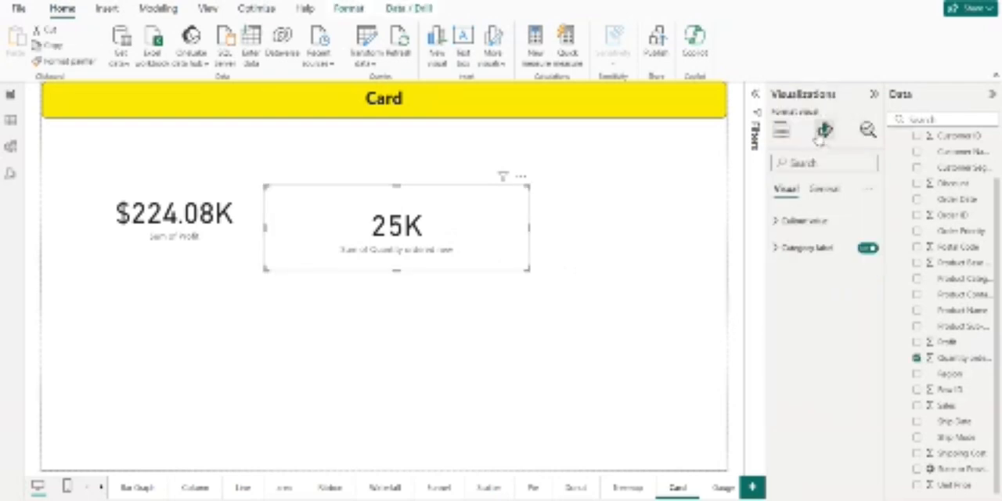
{"action": "left_click", "coordinate": [820, 223]}
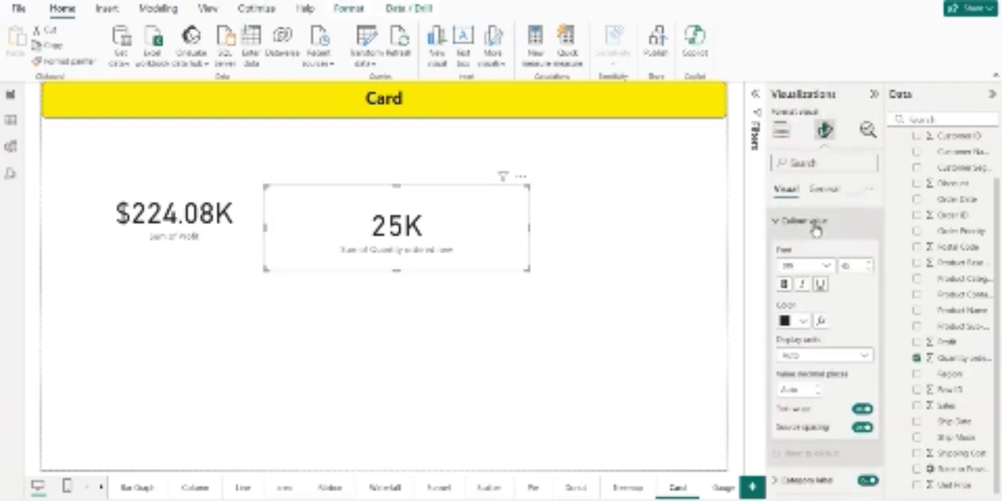
{"action": "left_click", "coordinate": [869, 267]}
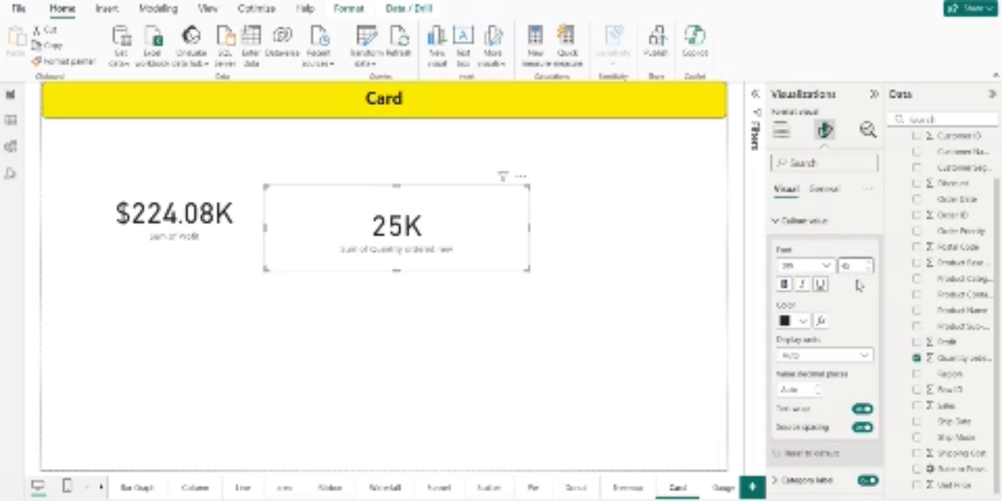
{"action": "left_click", "coordinate": [802, 321]}
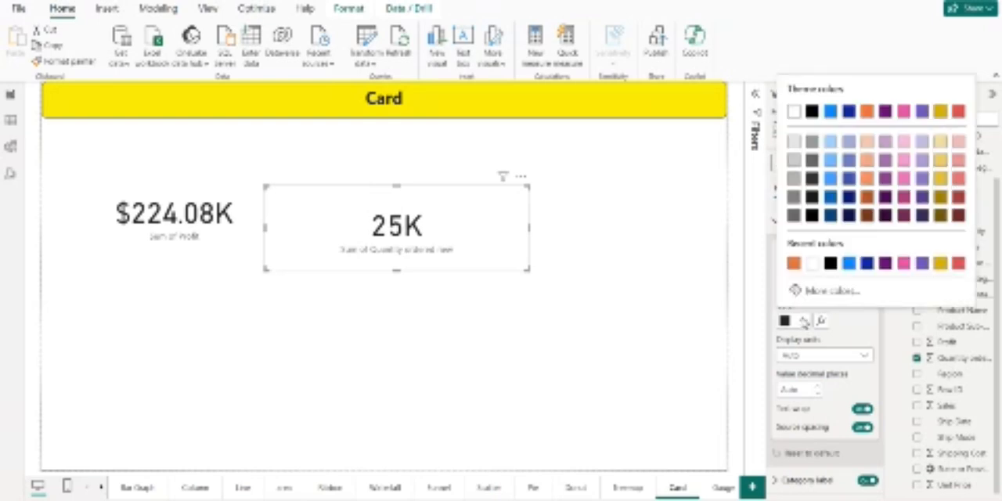
{"action": "left_click", "coordinate": [794, 265]}
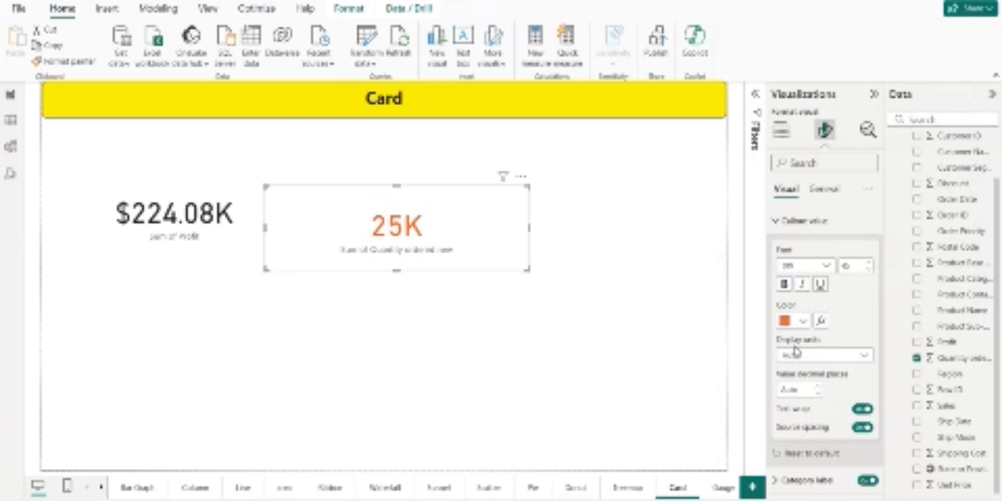
{"action": "left_click", "coordinate": [818, 387]}
{"action": "left_click", "coordinate": [818, 389]}
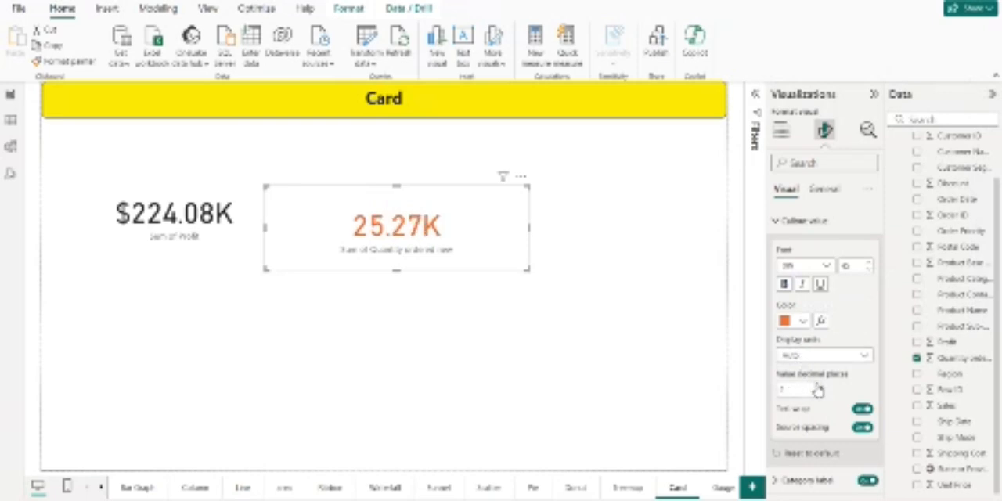
{"action": "left_click", "coordinate": [546, 361]}
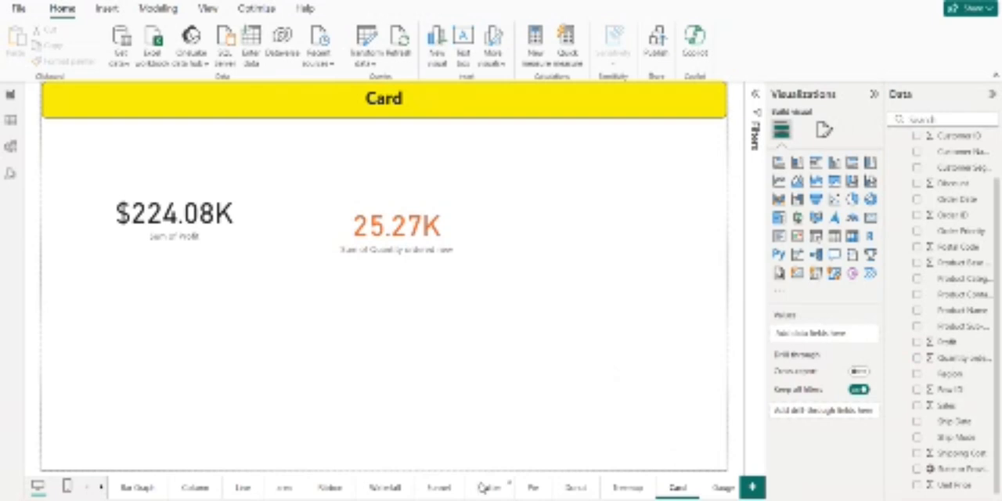
Step: Add a multi-row card visual to the Multi row card page and extend it down most of the page
{"action": "left_click", "coordinate": [102, 486]}
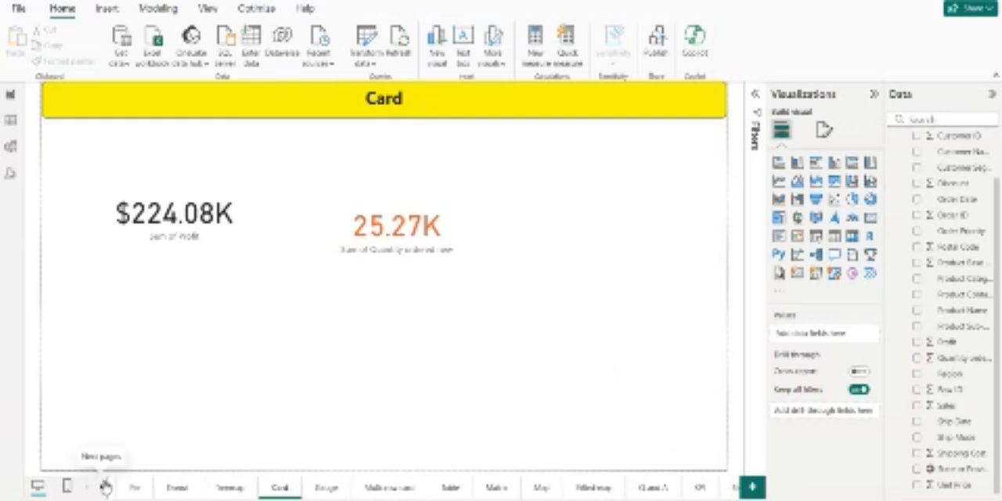
{"action": "left_click", "coordinate": [368, 487]}
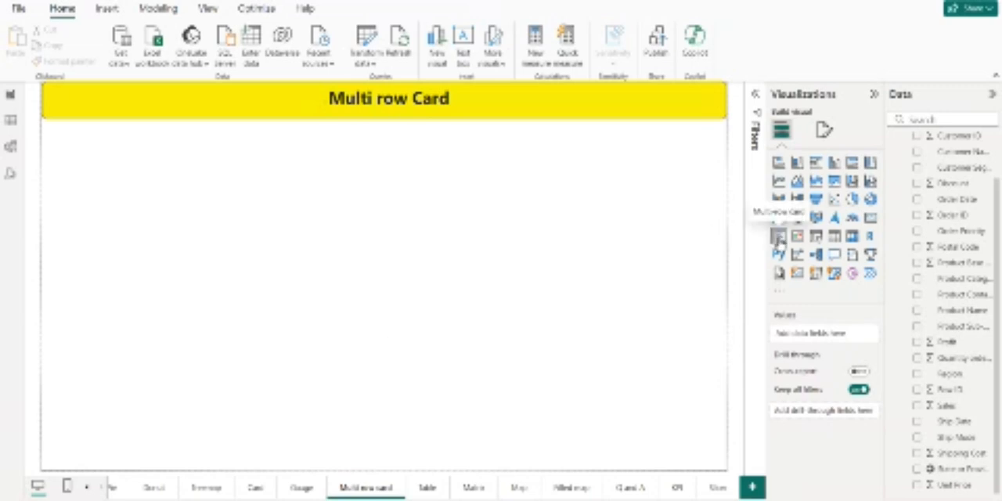
{"action": "left_click_drag", "start_coordinate": [780, 238], "coordinate": [404, 381]}
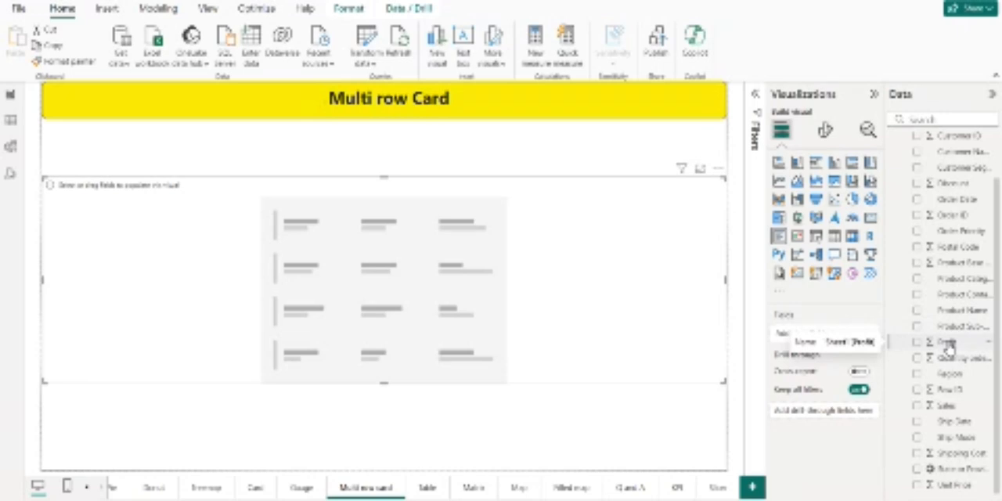
Step: Show Profit, Sales, Shipping Cost and Unit Price on the multi-row card and shorten it to fit its single row
{"action": "left_click_drag", "start_coordinate": [948, 348], "coordinate": [845, 339]}
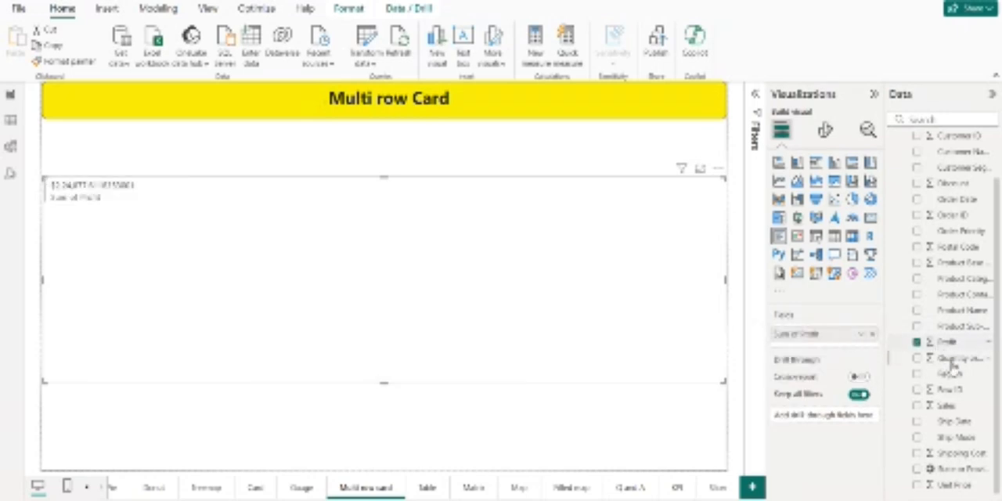
{"action": "left_click_drag", "start_coordinate": [949, 406], "coordinate": [840, 342]}
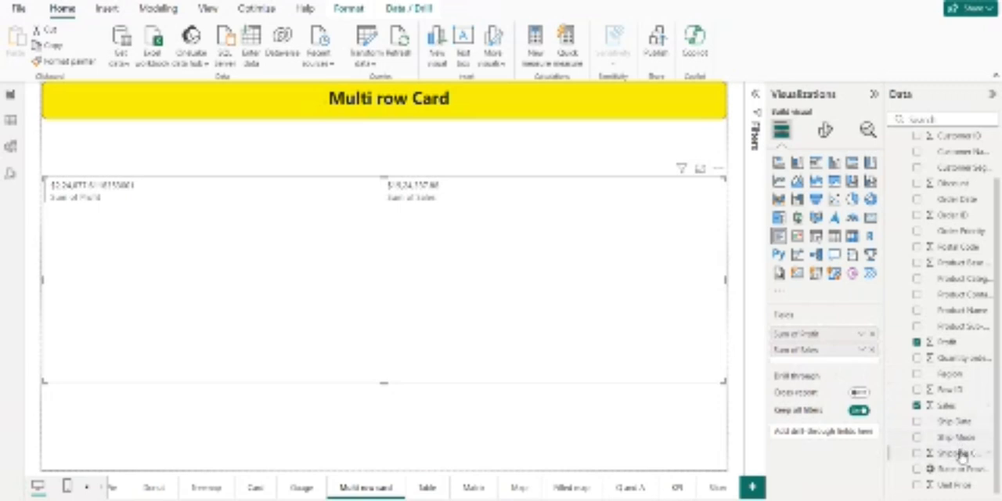
{"action": "left_click_drag", "start_coordinate": [962, 456], "coordinate": [818, 365]}
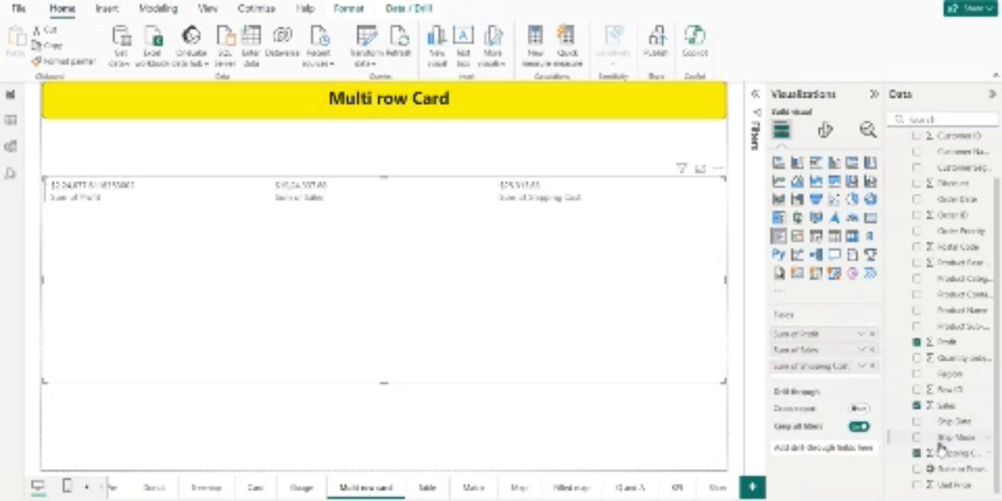
{"action": "left_click_drag", "start_coordinate": [956, 482], "coordinate": [819, 381]}
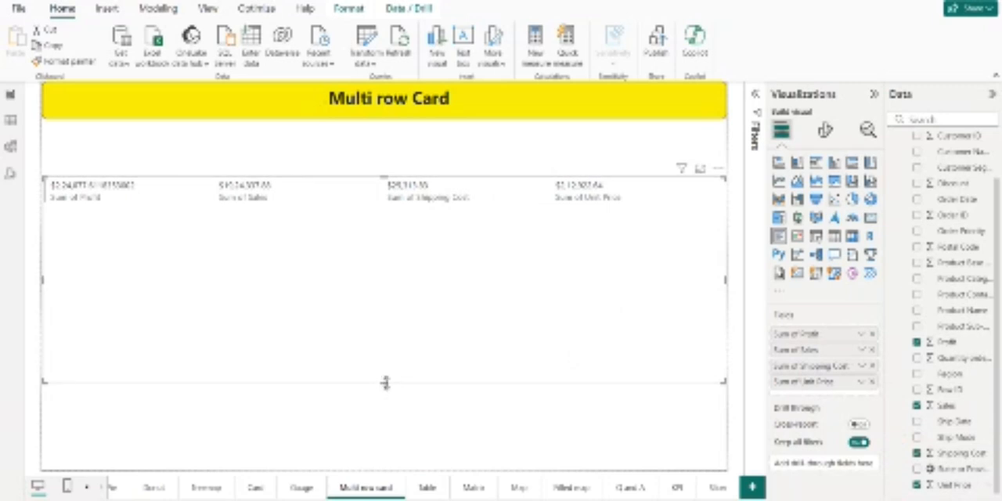
{"action": "left_click_drag", "start_coordinate": [386, 383], "coordinate": [392, 236]}
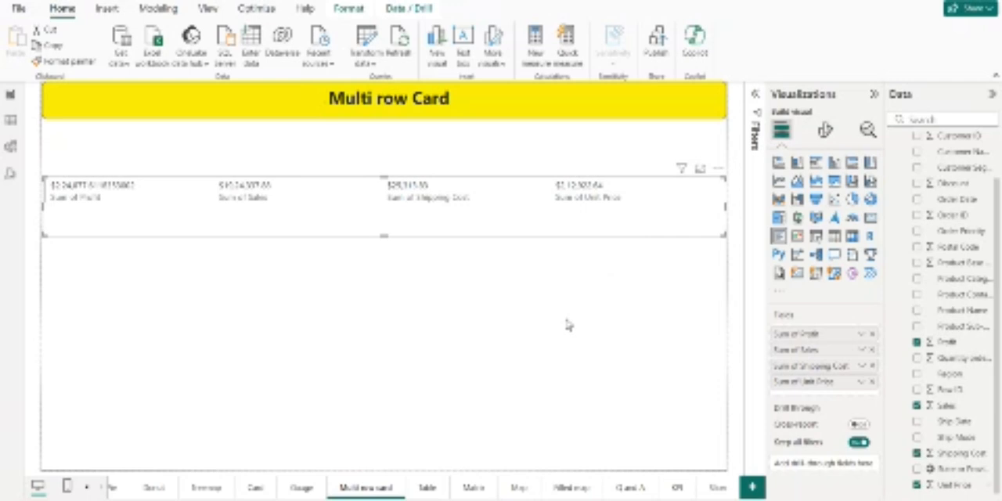
Step: Add a table visual to the Table page and extend its lower edge down most of the page
{"action": "left_click", "coordinate": [424, 488]}
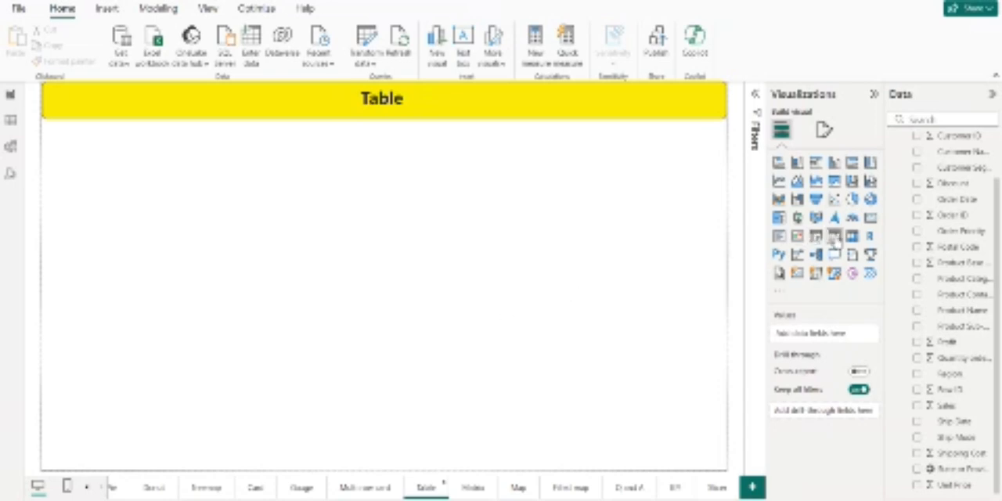
{"action": "left_click", "coordinate": [835, 235]}
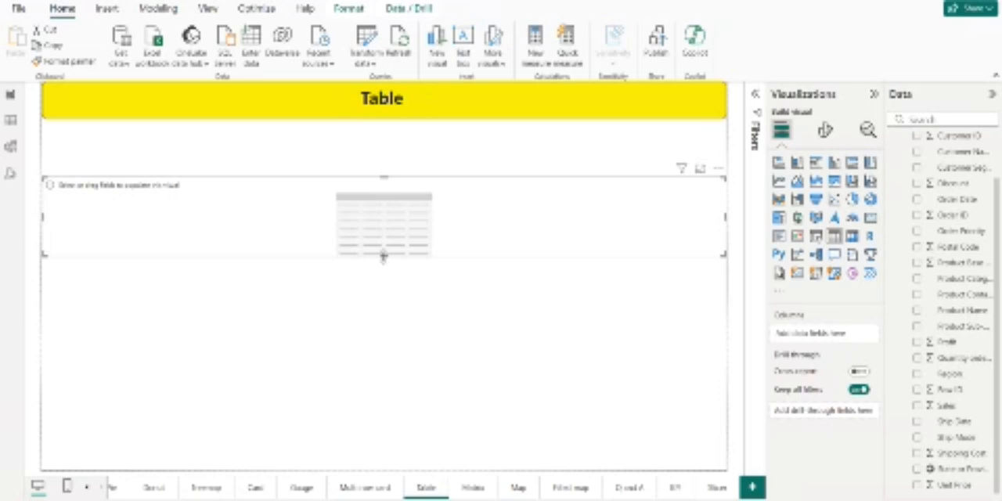
{"action": "left_click_drag", "start_coordinate": [384, 255], "coordinate": [384, 383]}
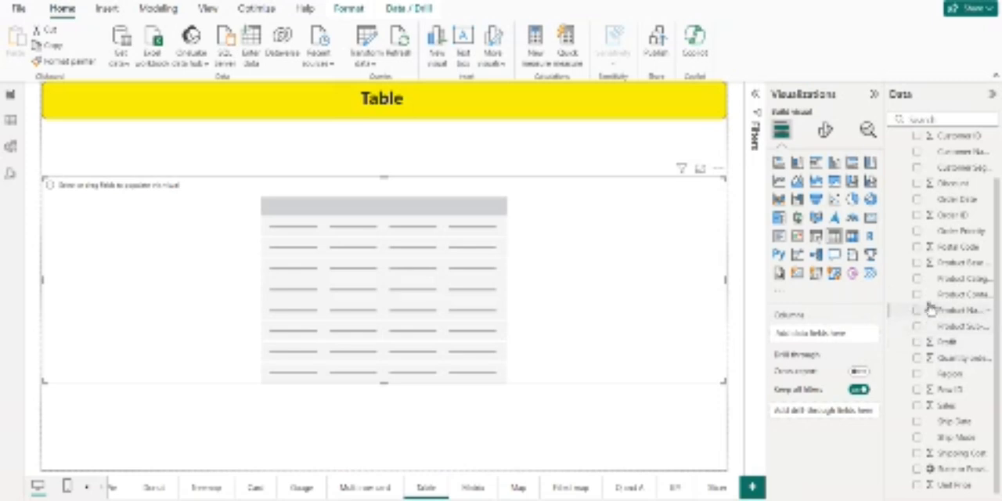
Step: Fill the table with Product Container, Sales, Profit and Shipping Cost columns, and shrink its frame to fit the data
{"action": "left_click_drag", "start_coordinate": [940, 297], "coordinate": [825, 346]}
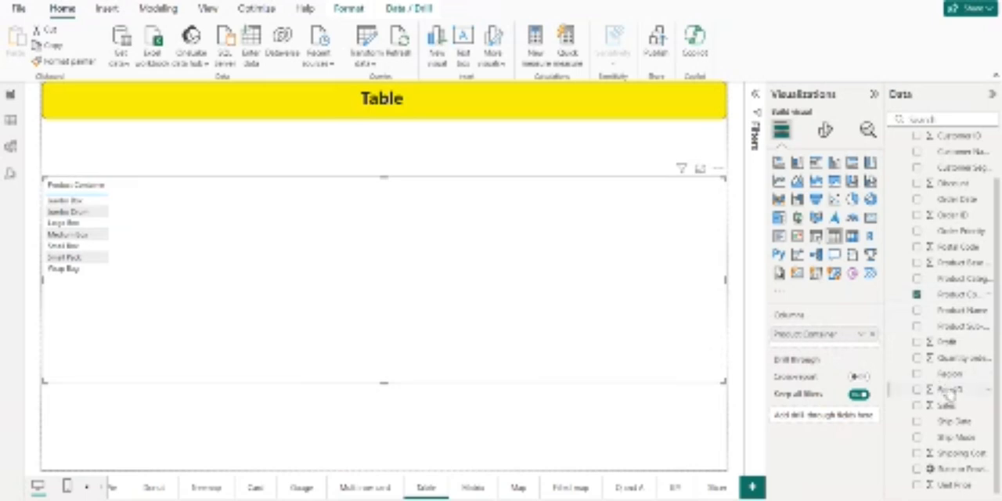
{"action": "left_click_drag", "start_coordinate": [961, 407], "coordinate": [846, 349]}
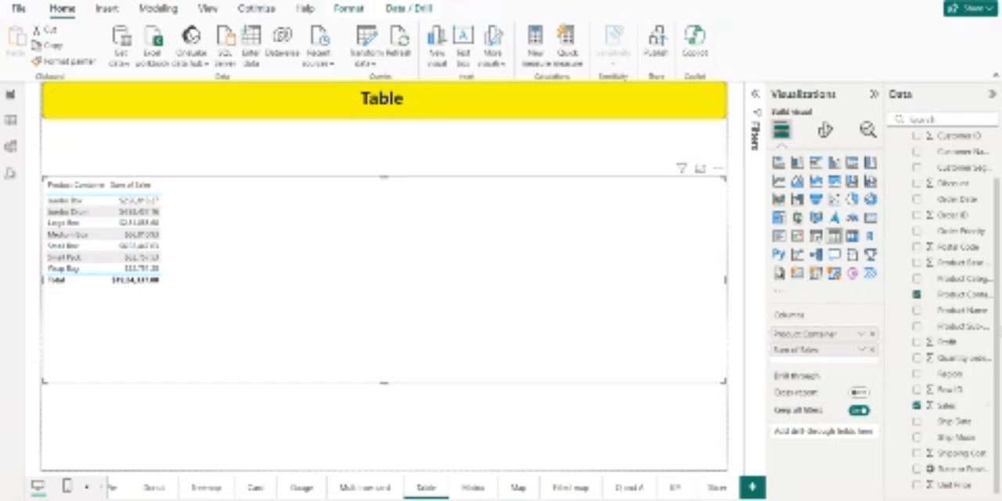
{"action": "left_click_drag", "start_coordinate": [962, 353], "coordinate": [838, 365]}
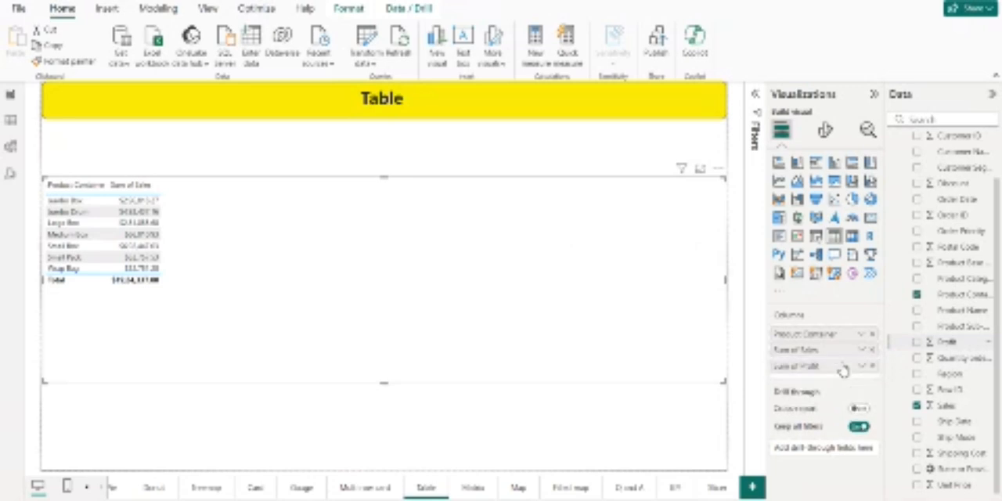
{"action": "left_click_drag", "start_coordinate": [962, 453], "coordinate": [862, 380]}
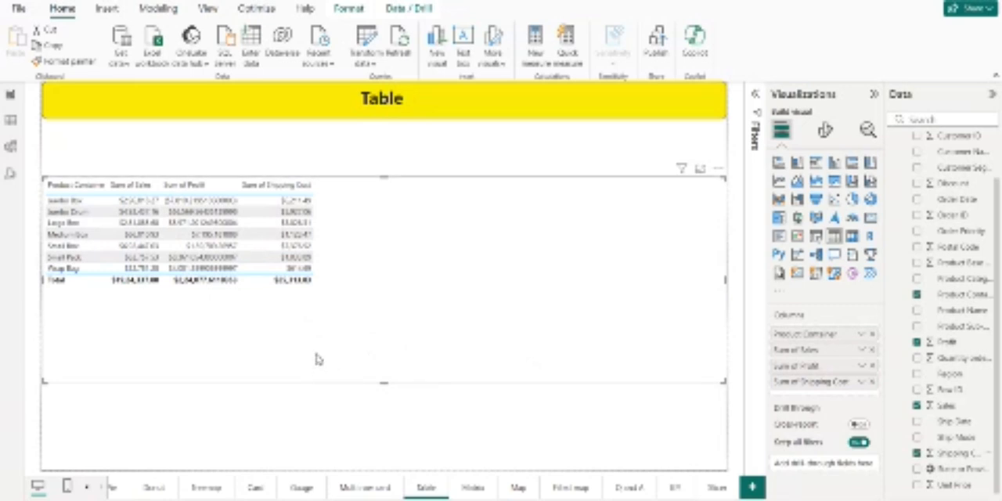
{"action": "left_click_drag", "start_coordinate": [723, 380], "coordinate": [337, 319]}
{"action": "left_click", "coordinate": [451, 408]}
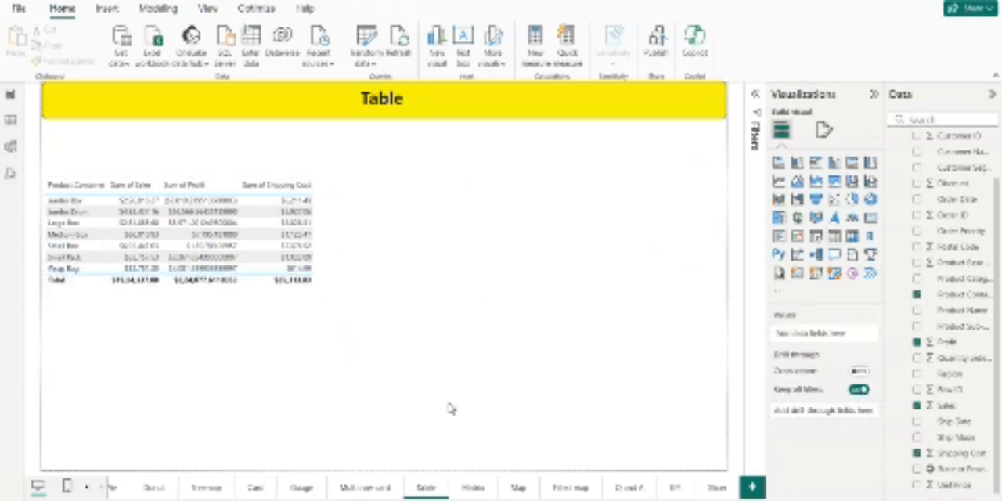
Step: Add a matrix visual to the Matrix page and extend its lower edge to about three quarters of the page height
{"action": "left_click", "coordinate": [473, 487]}
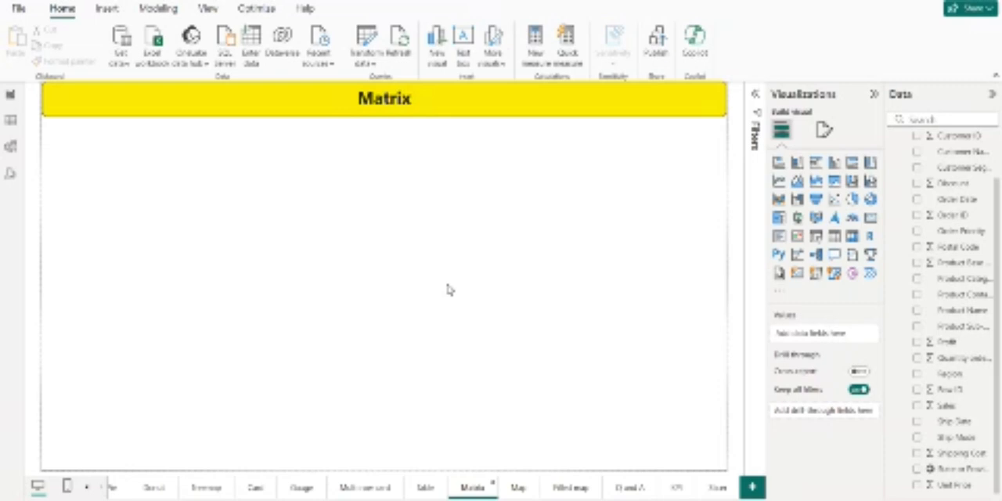
{"action": "left_click", "coordinate": [858, 237]}
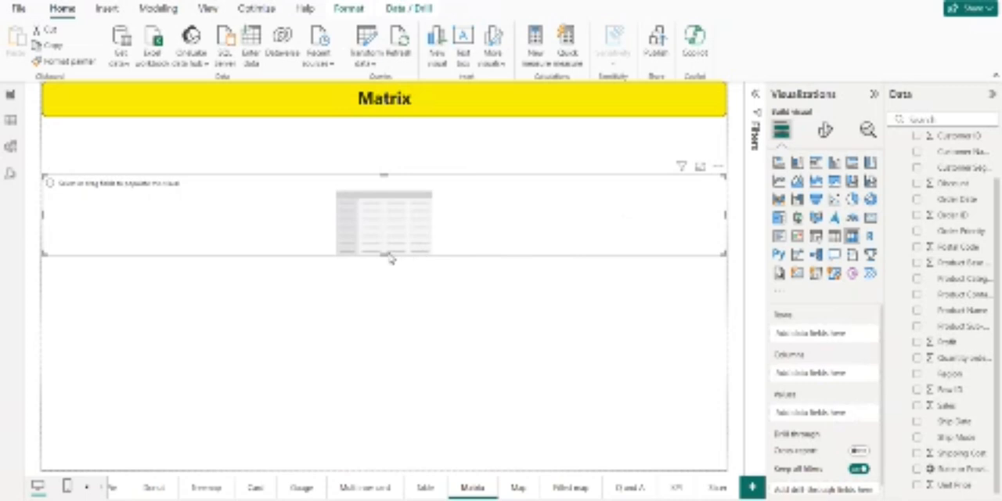
{"action": "left_click_drag", "start_coordinate": [386, 253], "coordinate": [412, 363]}
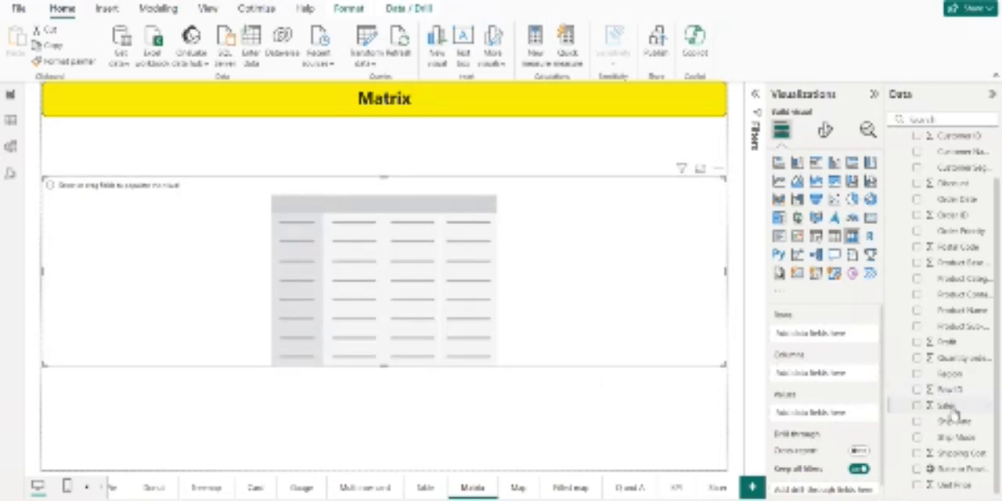
Step: Fill the matrix with Sales as rows, Product Sub-Category as columns and Profit as values
{"action": "left_click_drag", "start_coordinate": [951, 406], "coordinate": [828, 379]}
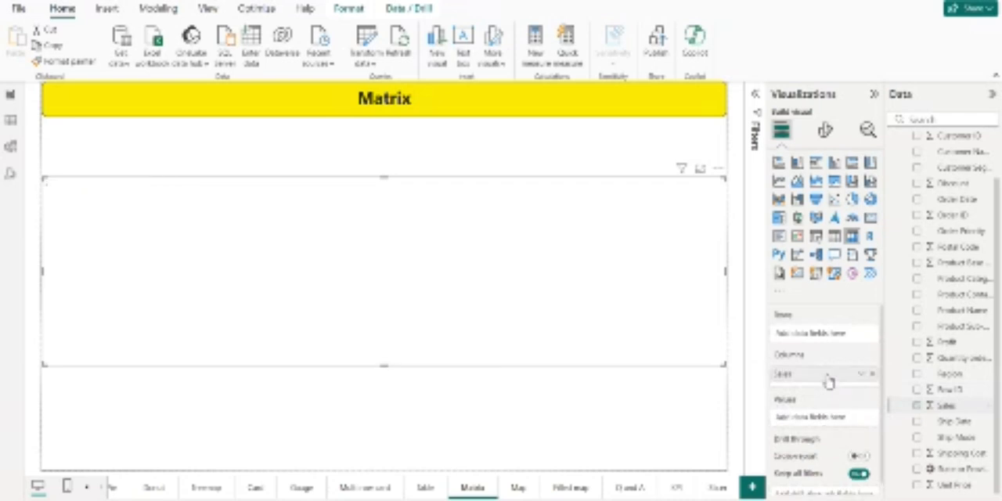
{"action": "left_click_drag", "start_coordinate": [957, 326], "coordinate": [842, 327]}
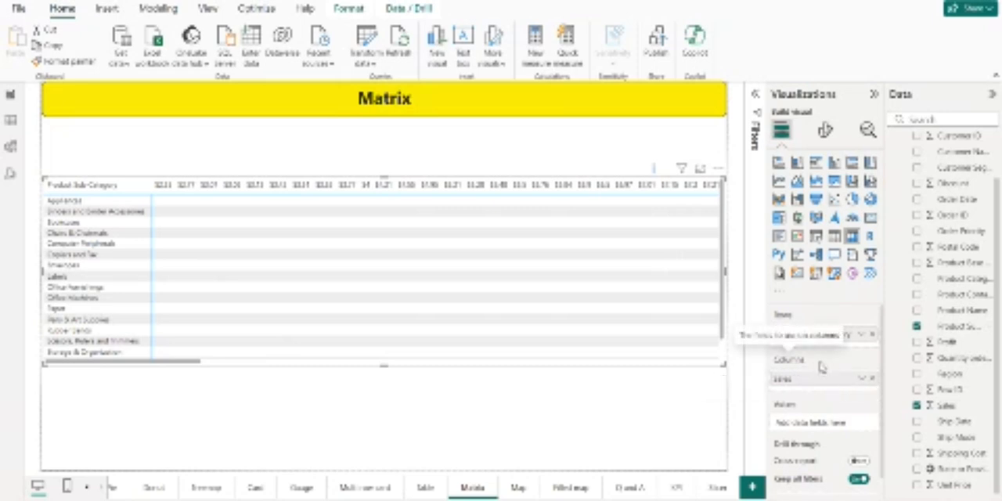
{"action": "mouse_move", "coordinate": [830, 335]}
{"action": "left_mouse_down"}
{"action": "mouse_move", "coordinate": [827, 386]}
{"action": "mouse_move", "coordinate": [816, 379]}
{"action": "mouse_move", "coordinate": [814, 336]}
{"action": "left_mouse_up"}
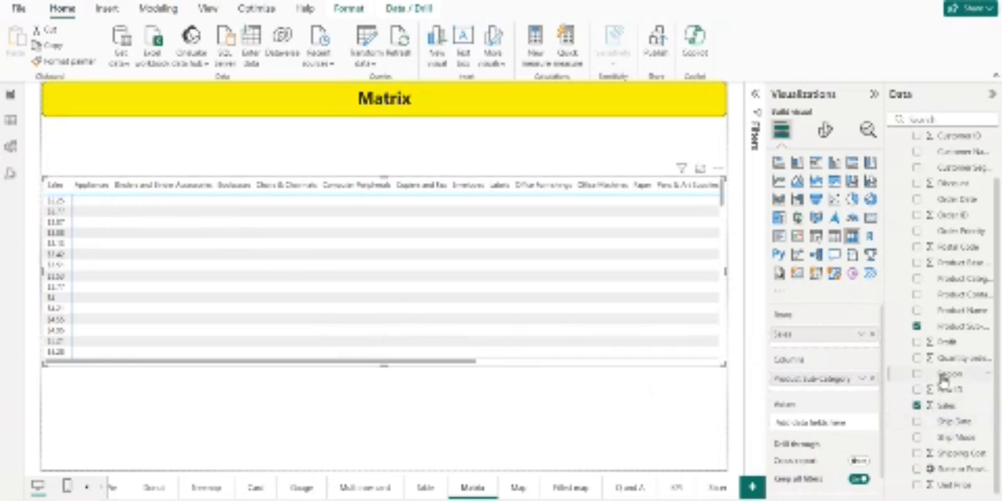
{"action": "left_click_drag", "start_coordinate": [947, 374], "coordinate": [836, 435]}
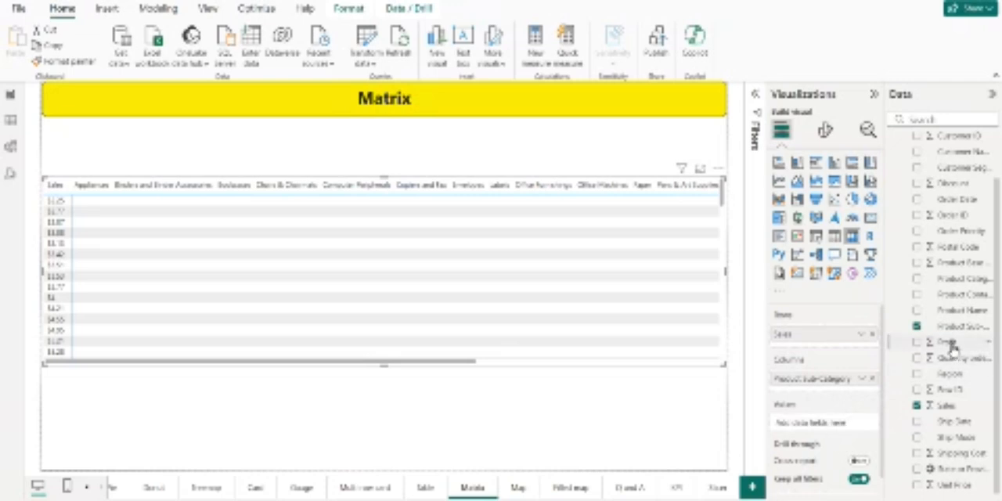
{"action": "left_click_drag", "start_coordinate": [949, 343], "coordinate": [818, 423]}
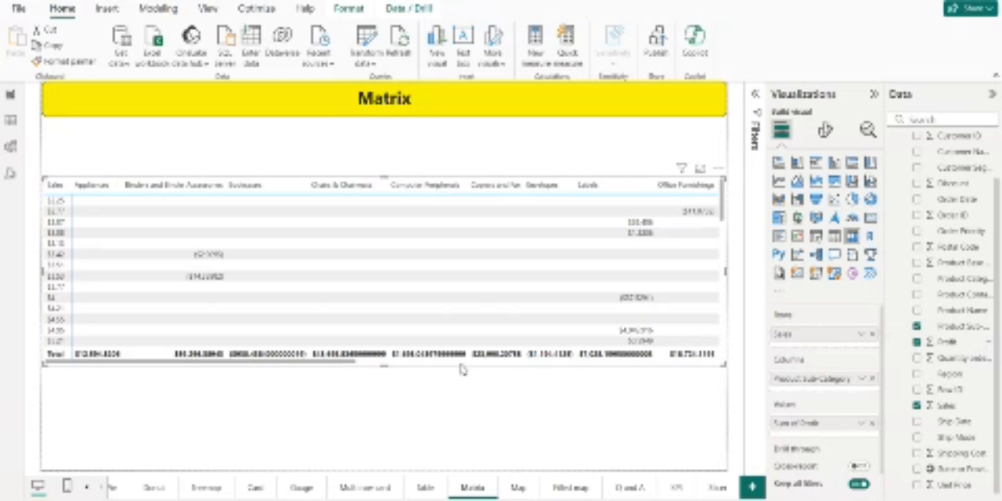
Step: Add a map visual to the Map page, move it down and enlarge it to cover over half of the page height
{"action": "left_click", "coordinate": [517, 489]}
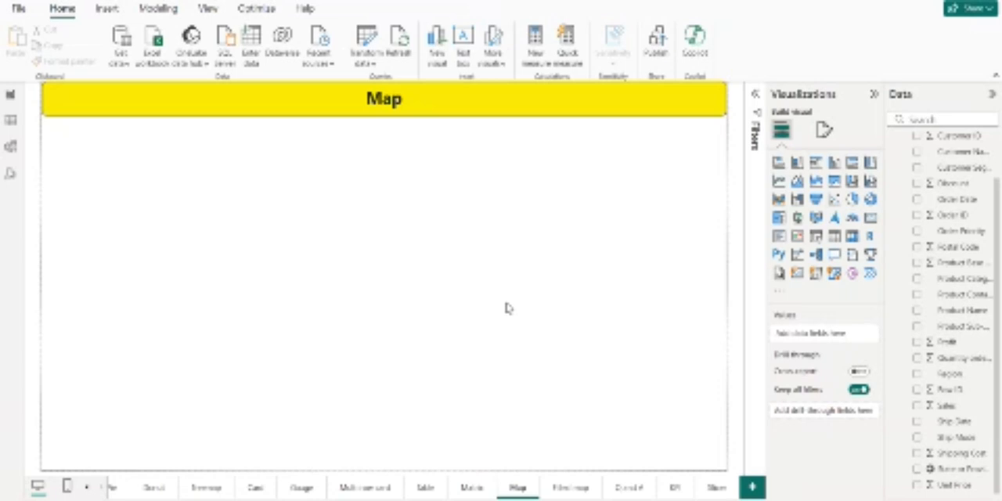
{"action": "left_click", "coordinate": [798, 219]}
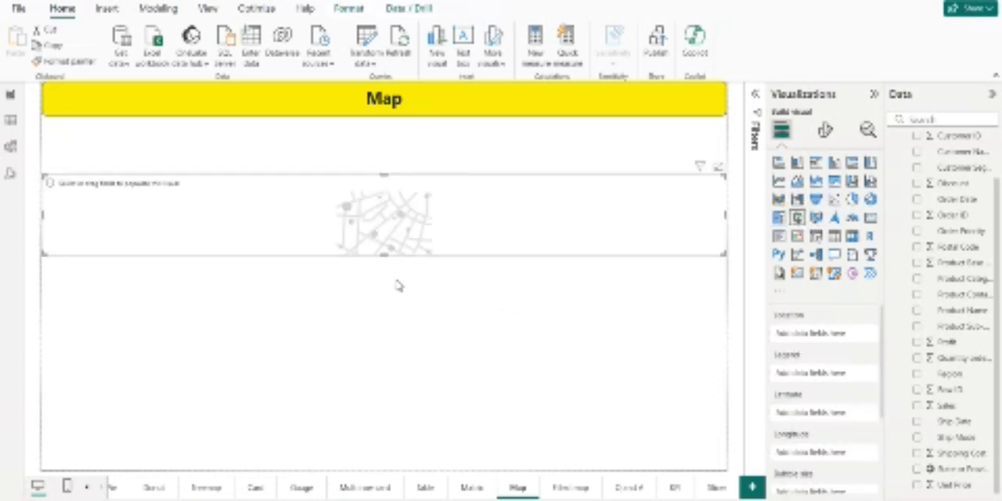
{"action": "left_click", "coordinate": [386, 263]}
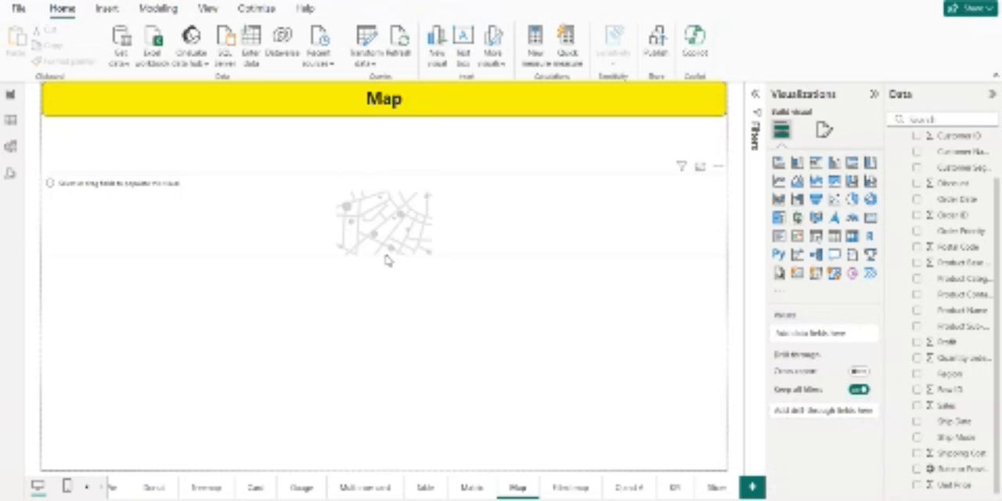
{"action": "left_click_drag", "start_coordinate": [386, 261], "coordinate": [391, 373]}
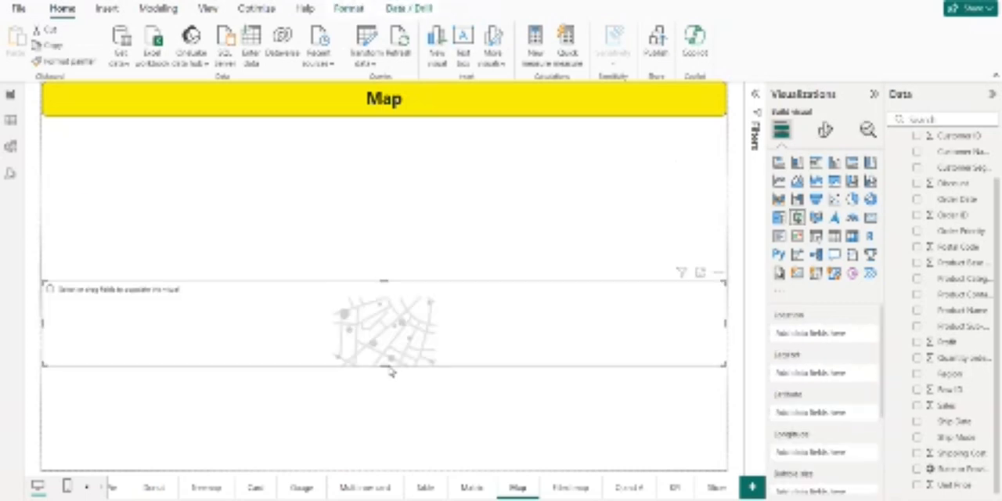
{"action": "left_click_drag", "start_coordinate": [387, 281], "coordinate": [385, 199]}
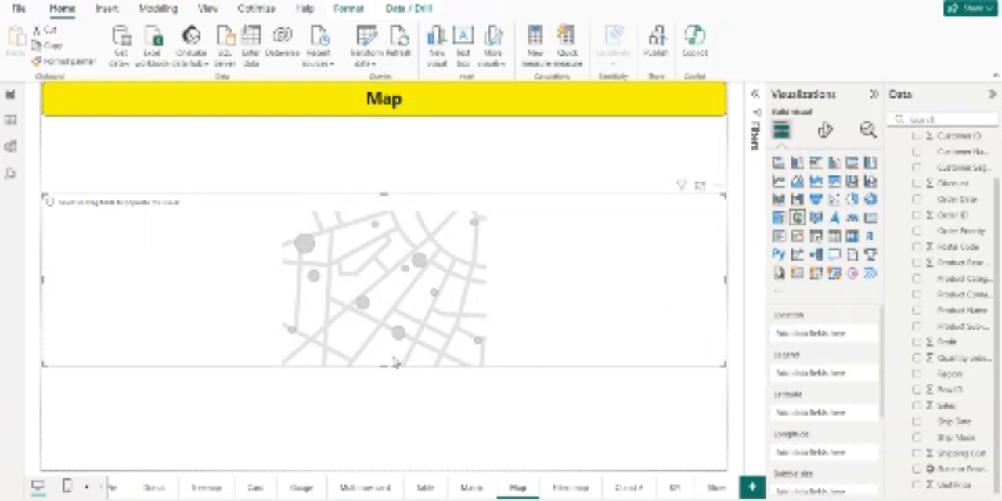
{"action": "left_click_drag", "start_coordinate": [385, 366], "coordinate": [385, 408]}
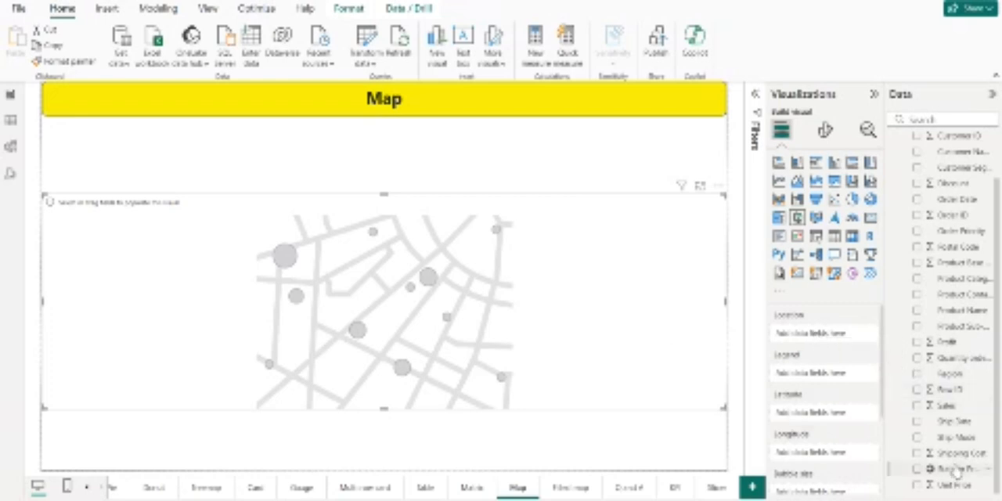
Step: Set State or Province as the map's location and Profit as its legend, and extend the visual's upper edge towards the page title
{"action": "left_click_drag", "start_coordinate": [956, 469], "coordinate": [833, 333]}
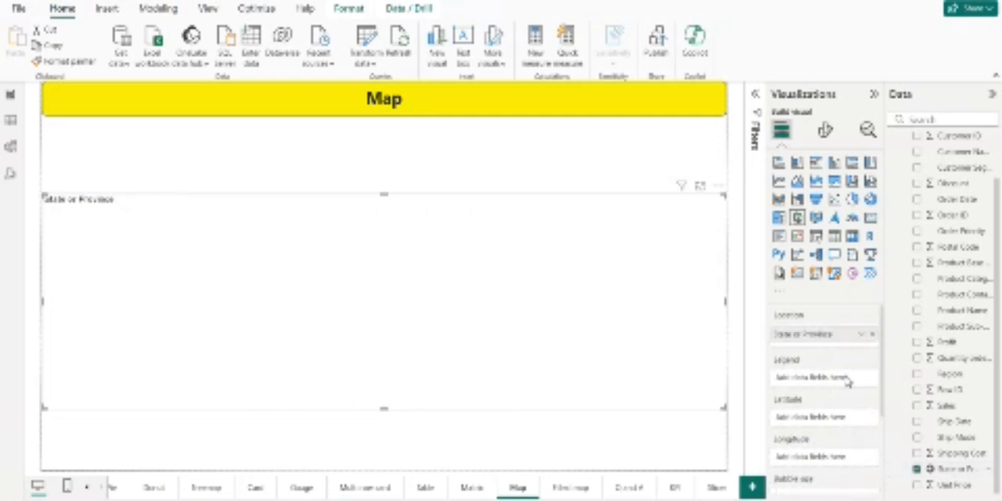
{"action": "left_click_drag", "start_coordinate": [881, 379], "coordinate": [840, 380]}
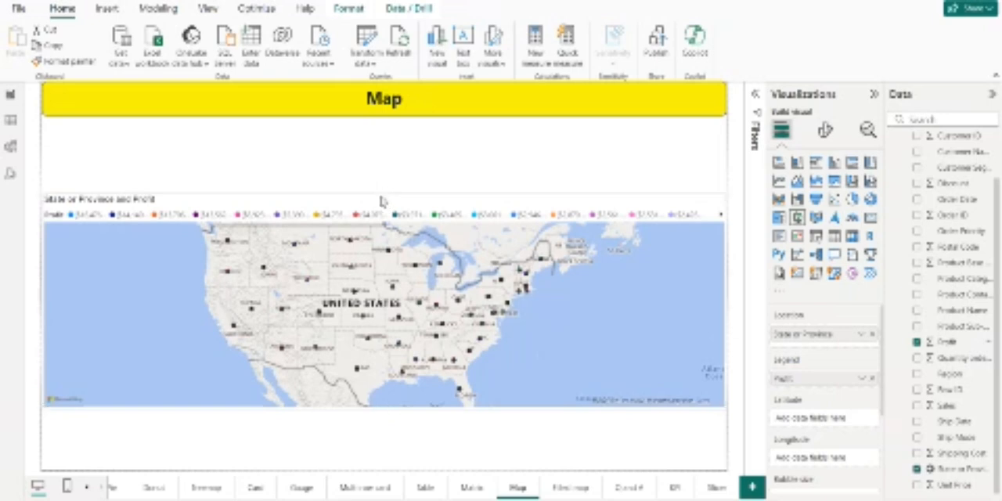
{"action": "left_click_drag", "start_coordinate": [381, 201], "coordinate": [385, 150]}
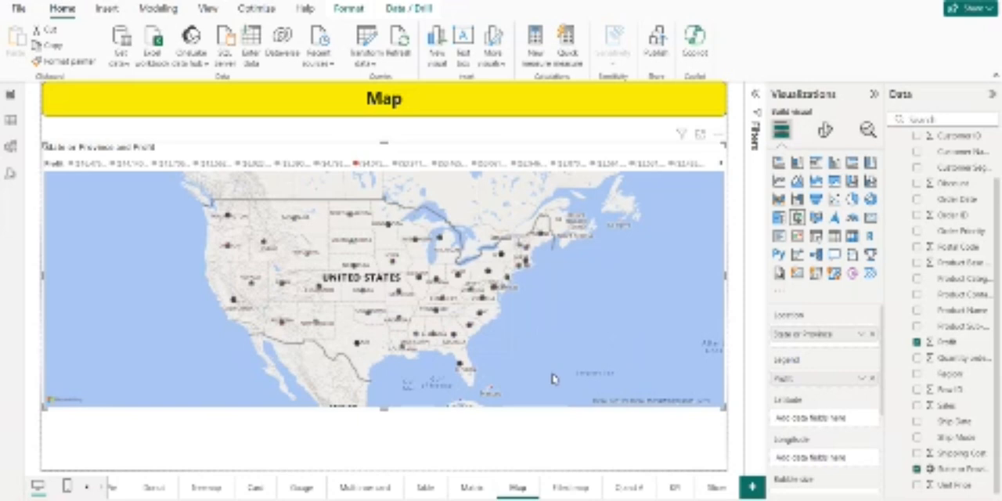
Step: Move Profit from the map's legend to its bubble size
{"action": "scroll", "coordinate": [803, 435], "scroll_direction": "down", "scroll_amount": 3}
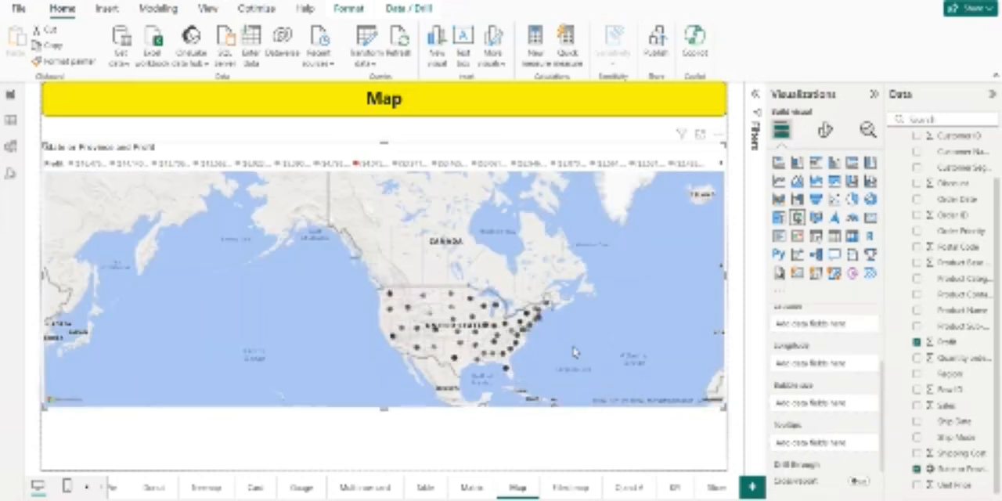
{"action": "scroll", "coordinate": [811, 416], "scroll_direction": "down", "scroll_amount": 2}
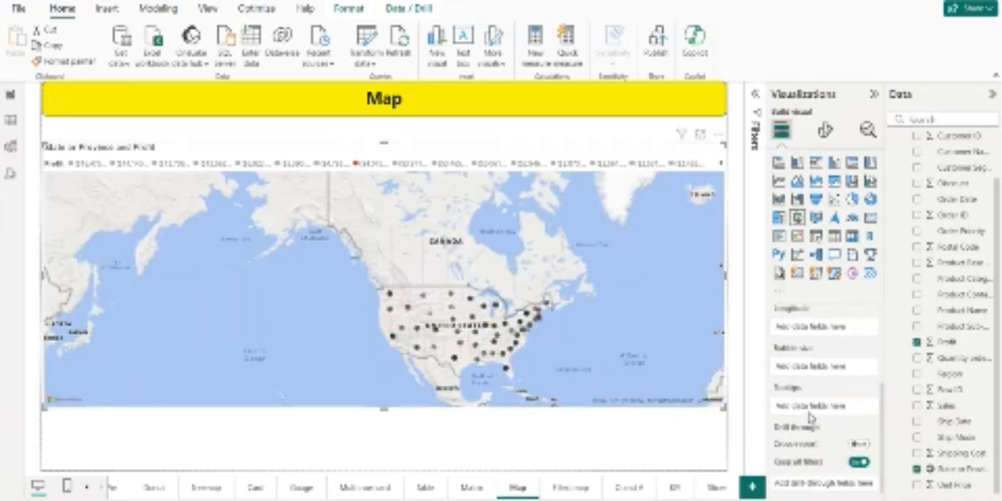
{"action": "scroll", "coordinate": [845, 360], "scroll_direction": "up", "scroll_amount": 2}
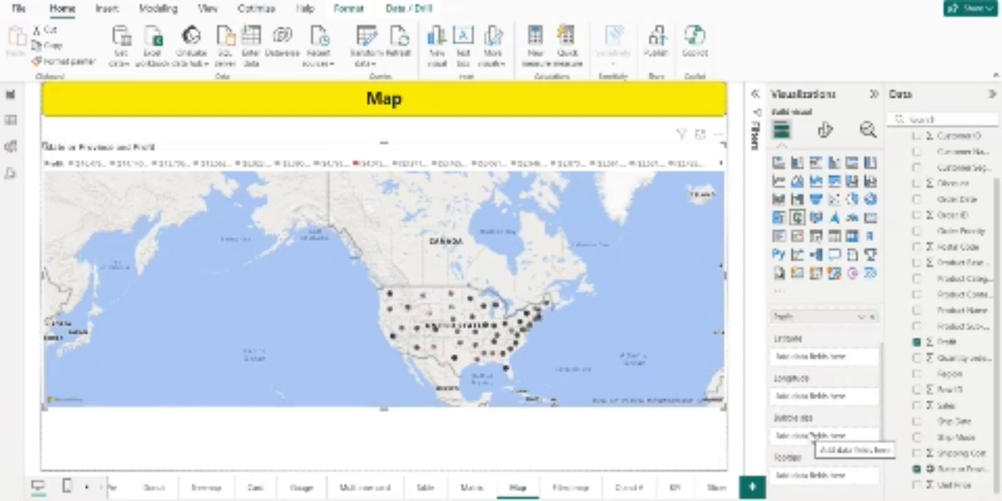
{"action": "scroll", "coordinate": [814, 380], "scroll_direction": "up", "scroll_amount": 1}
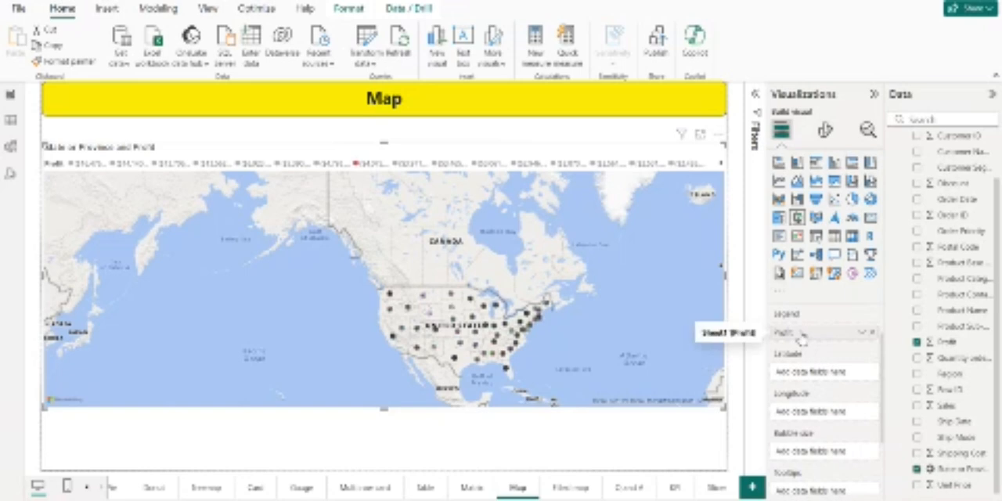
{"action": "left_click_drag", "start_coordinate": [801, 336], "coordinate": [811, 458]}
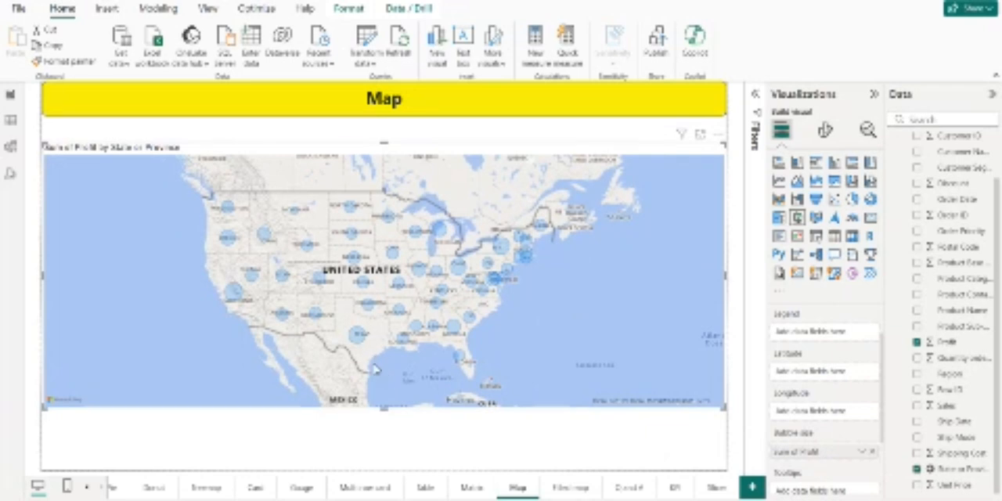
{"action": "mouse_move", "coordinate": [455, 329]}
{"action": "scroll", "coordinate": [853, 403], "scroll_direction": "down", "scroll_amount": 1}
{"action": "scroll", "coordinate": [839, 344], "scroll_direction": "up", "scroll_amount": 3}
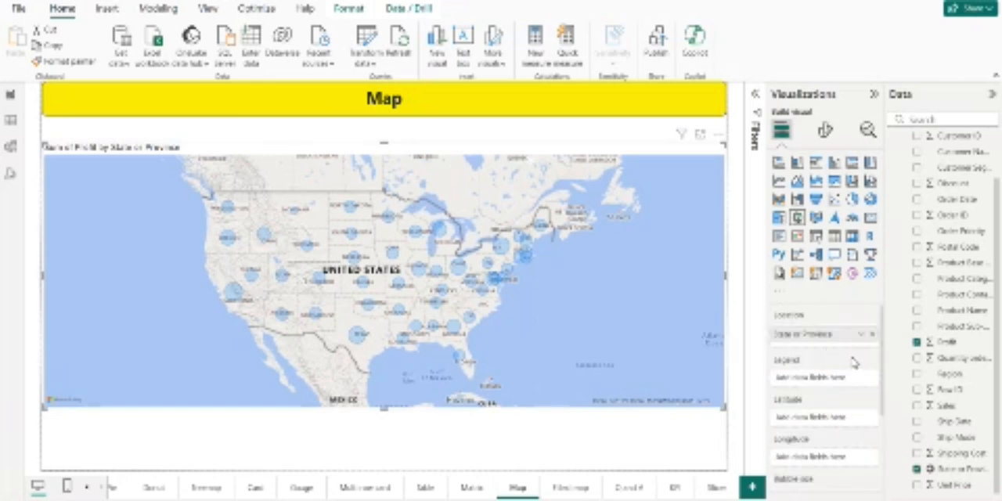
{"action": "scroll", "coordinate": [833, 405], "scroll_direction": "down", "scroll_amount": 1}
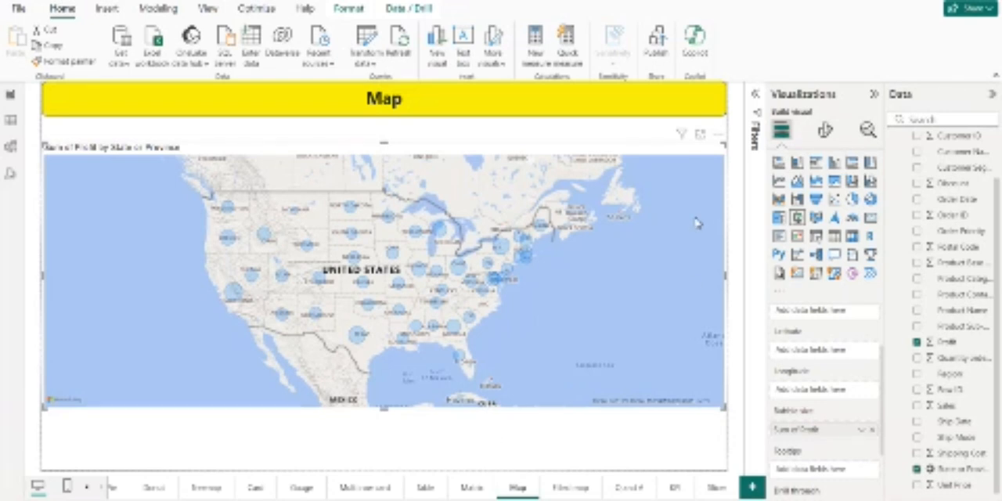
Step: Try the Dark and Aerial map styles and set the map's style to Grayscale
{"action": "left_click", "coordinate": [826, 133]}
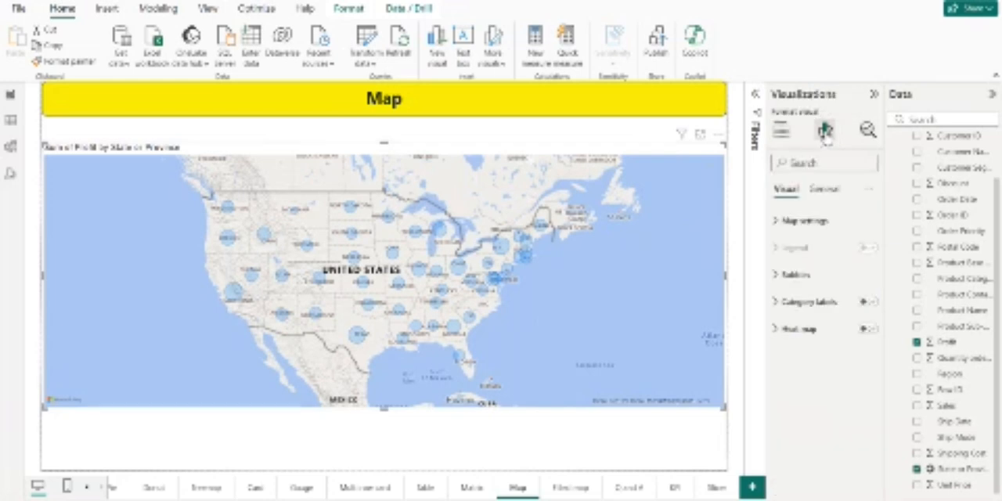
{"action": "left_click", "coordinate": [820, 227]}
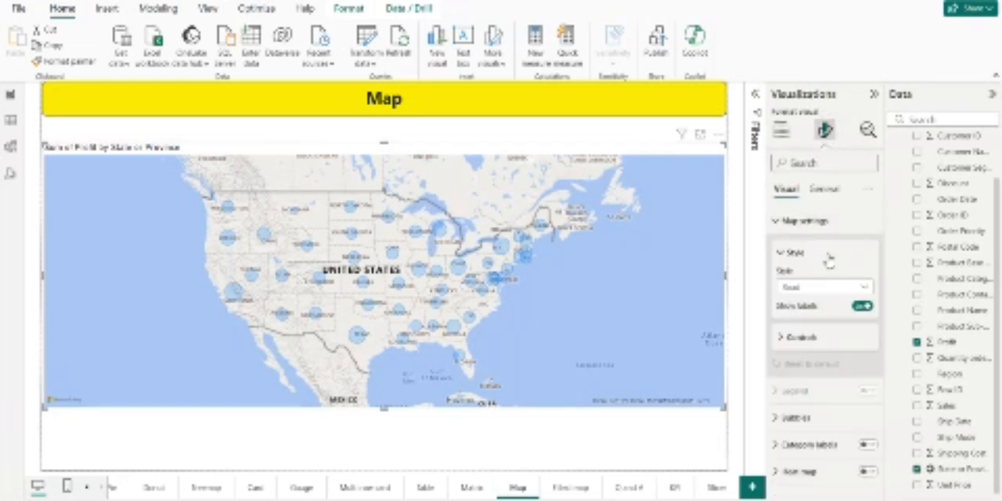
{"action": "left_click", "coordinate": [864, 291]}
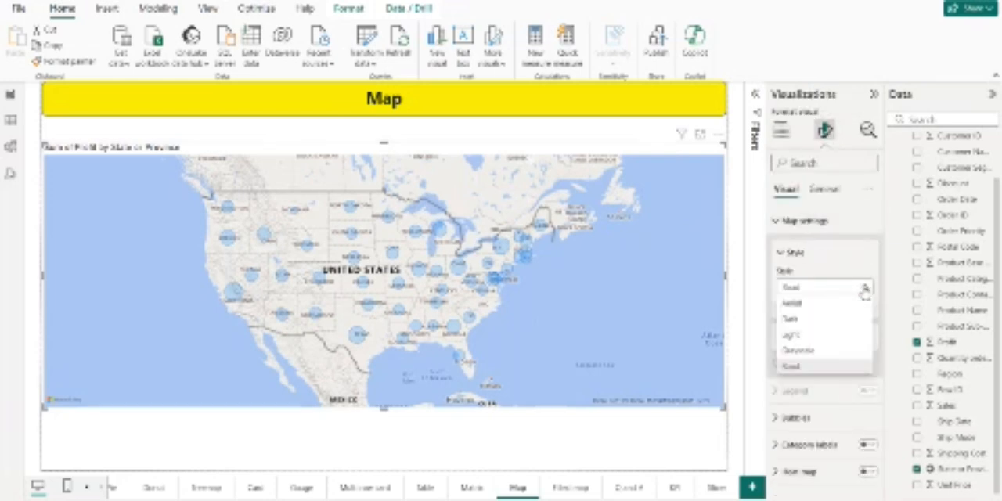
{"action": "left_click", "coordinate": [820, 320]}
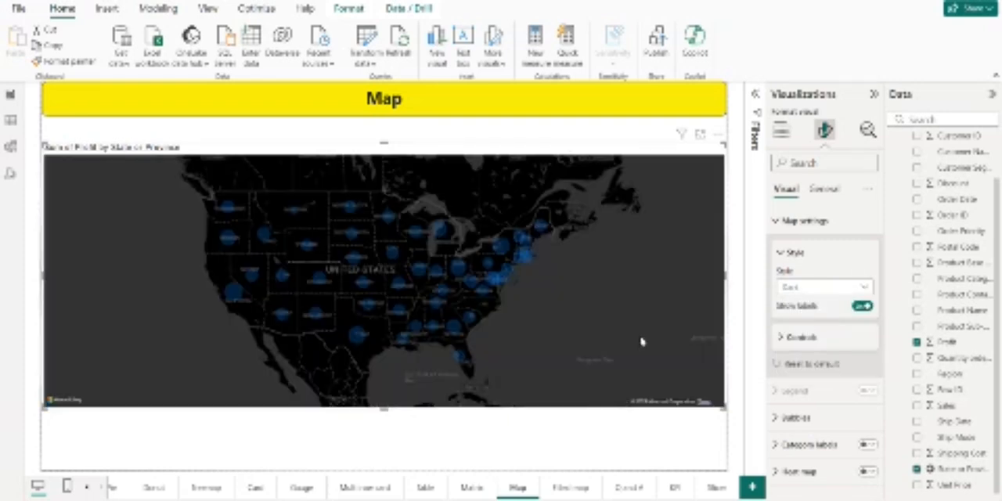
{"action": "left_click", "coordinate": [864, 287]}
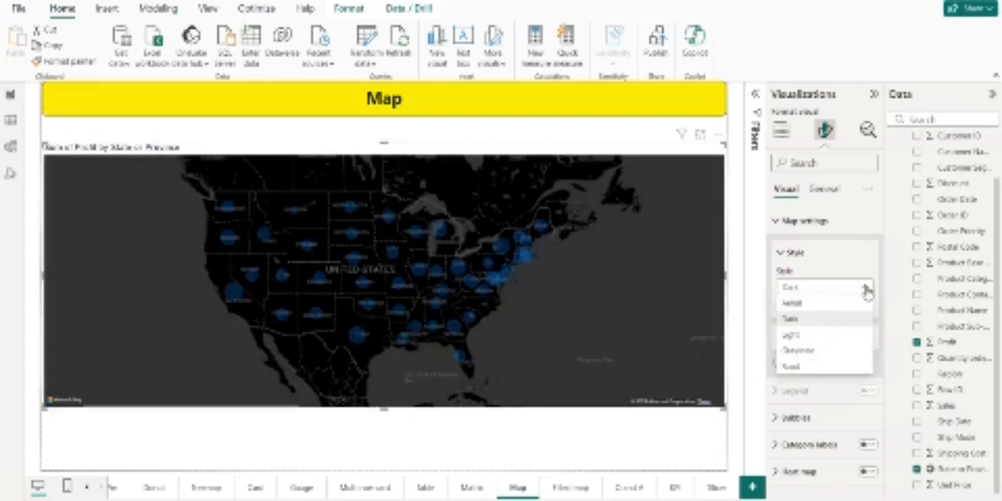
{"action": "left_click", "coordinate": [834, 313]}
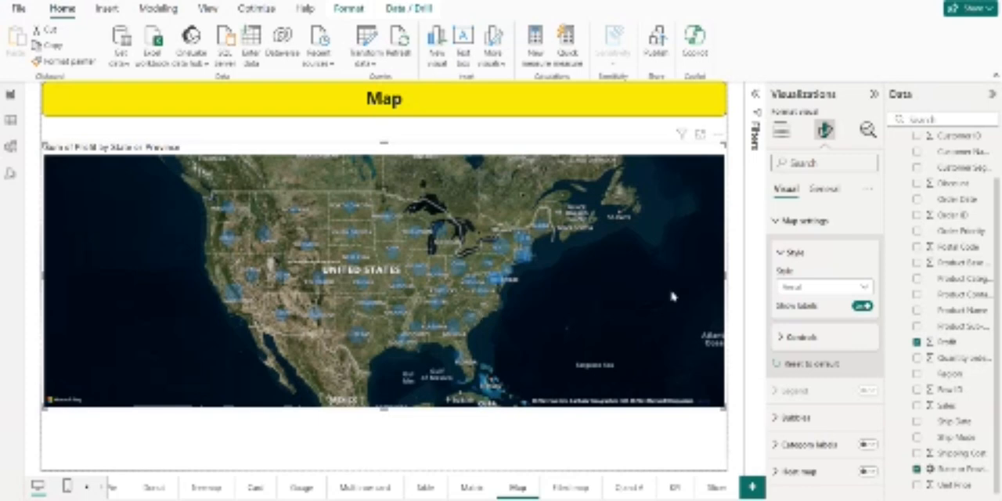
{"action": "left_click", "coordinate": [810, 289]}
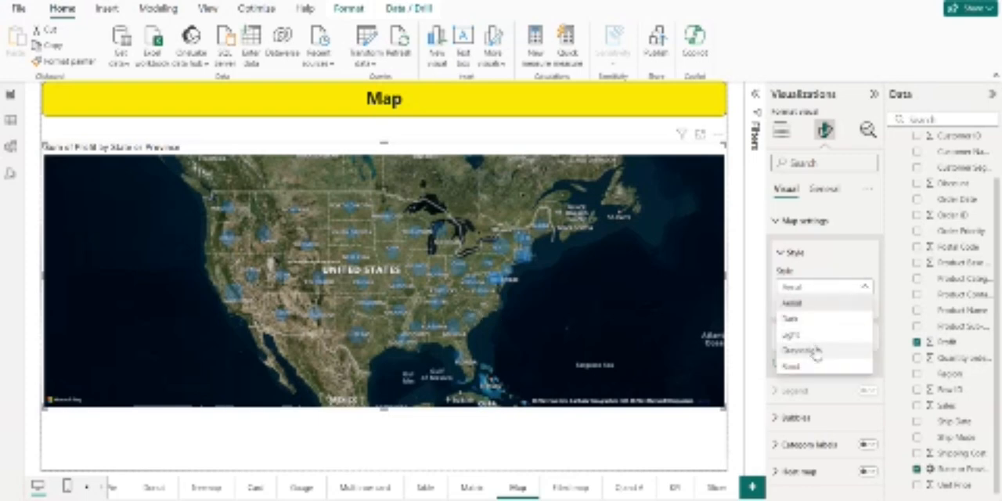
{"action": "left_click", "coordinate": [816, 354]}
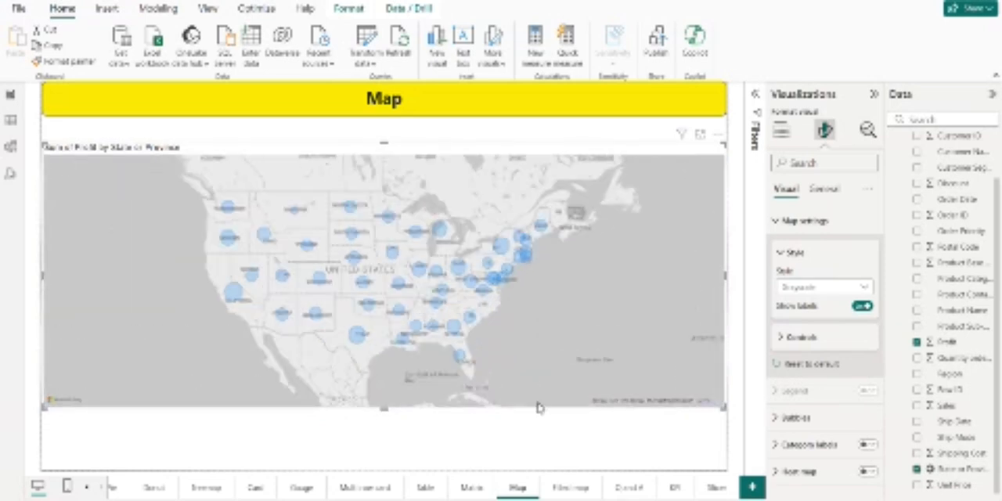
Step: Add a filled map visual to the Filled map page and extend its lower edge to about three quarters of the page height
{"action": "left_click", "coordinate": [570, 489]}
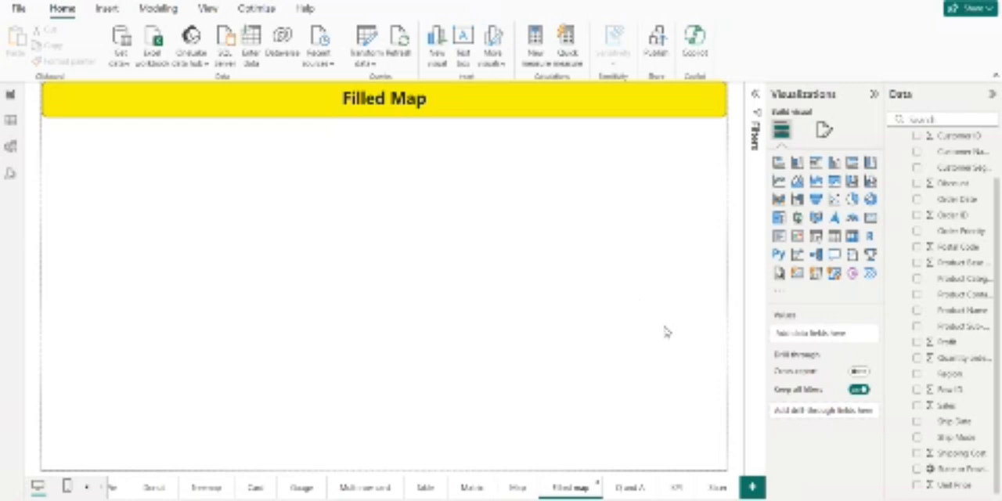
{"action": "left_click", "coordinate": [816, 220]}
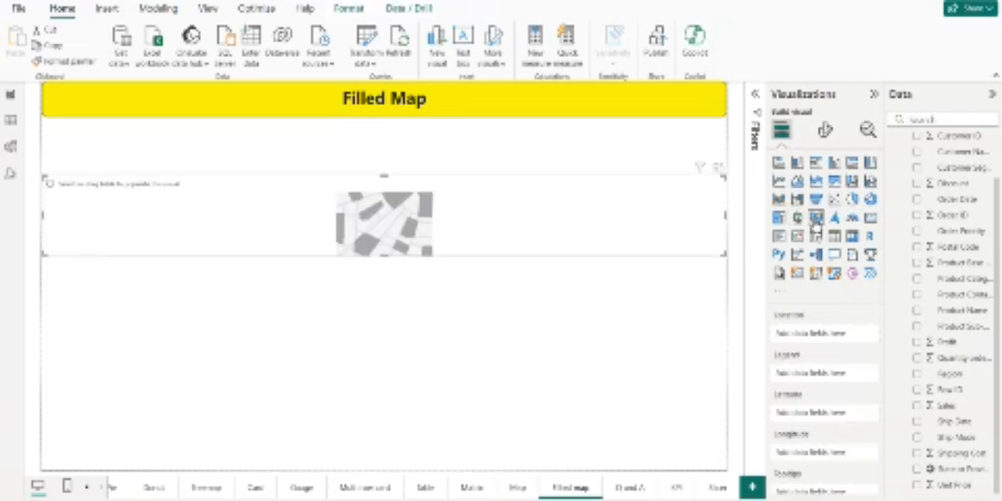
{"action": "left_click_drag", "start_coordinate": [387, 256], "coordinate": [388, 375]}
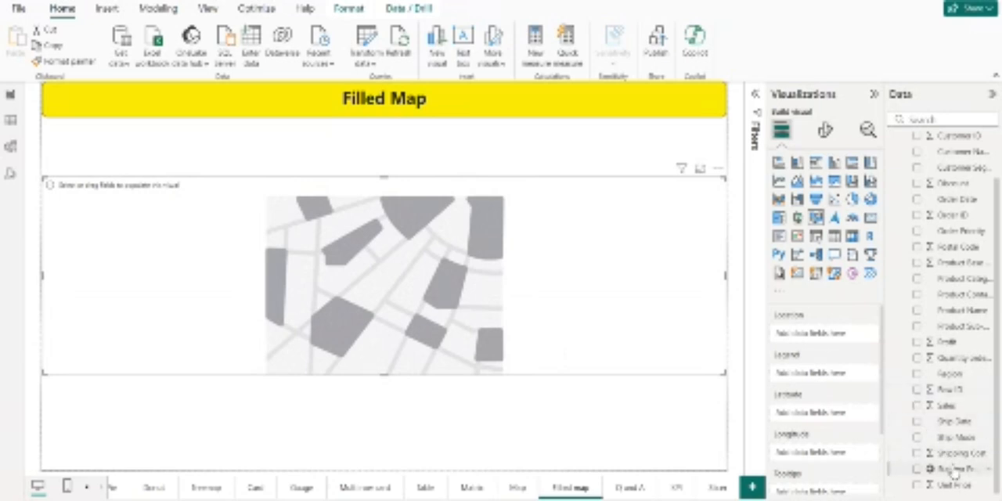
Step: Set State or Province as the filled map's location and Sales as its legend, and extend its lower edge almost to the page bottom
{"action": "left_click_drag", "start_coordinate": [953, 470], "coordinate": [829, 335]}
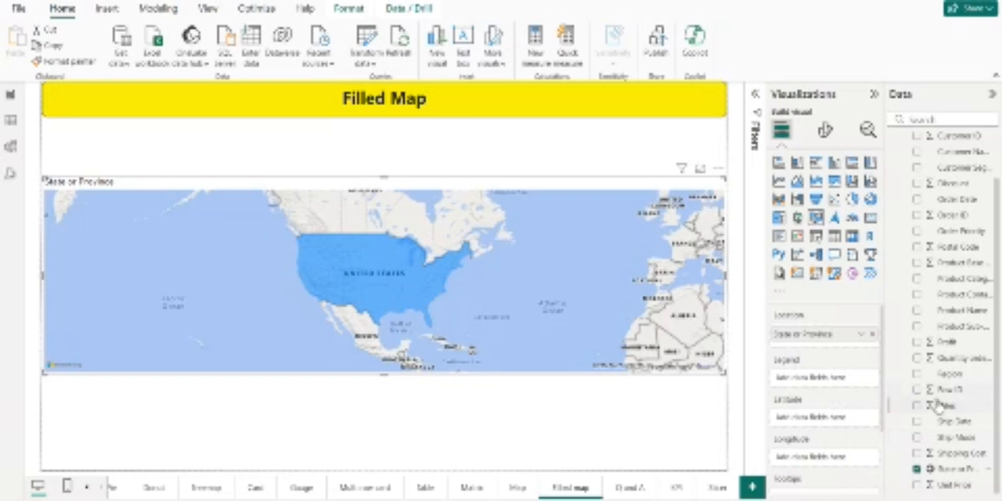
{"action": "left_click_drag", "start_coordinate": [940, 406], "coordinate": [829, 381]}
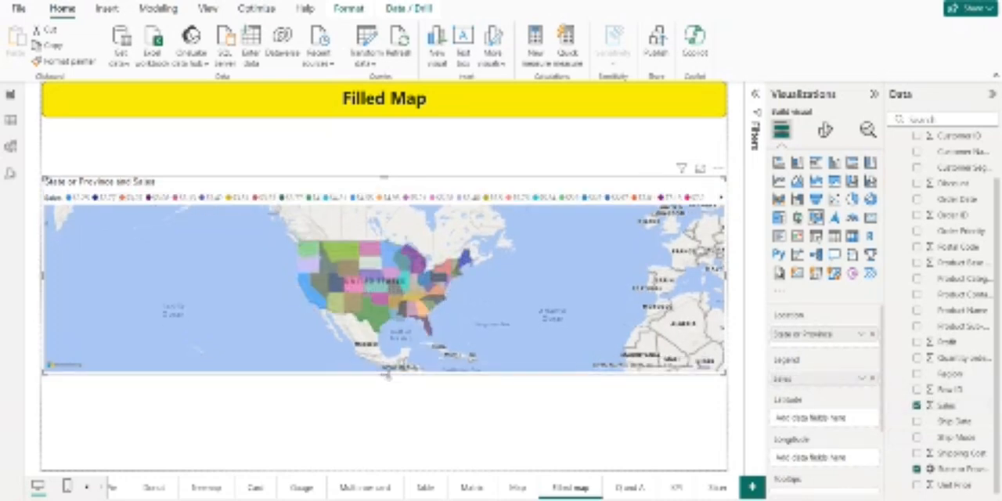
{"action": "left_click_drag", "start_coordinate": [384, 374], "coordinate": [393, 465]}
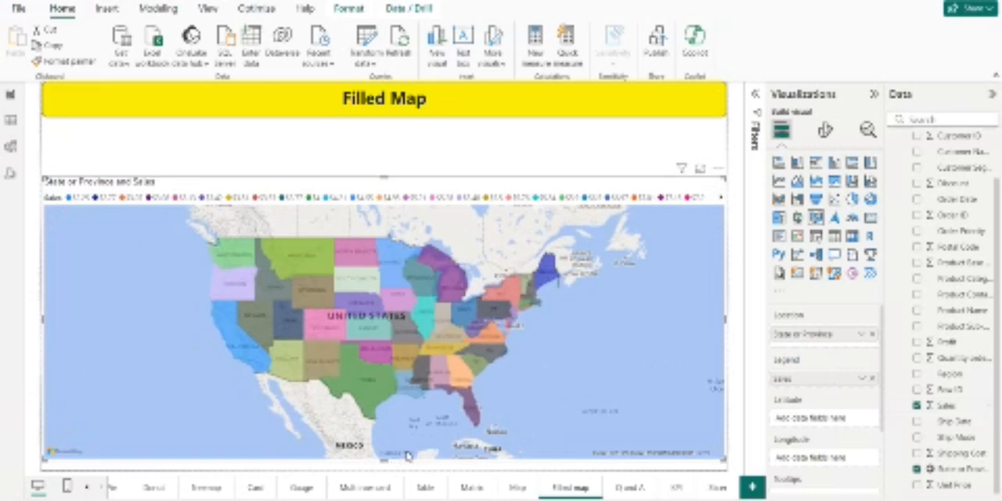
Step: Add a Q&A visual to the Q and A page and extend its lower edge to about two thirds of the page height
{"action": "mouse_move", "coordinate": [377, 396]}
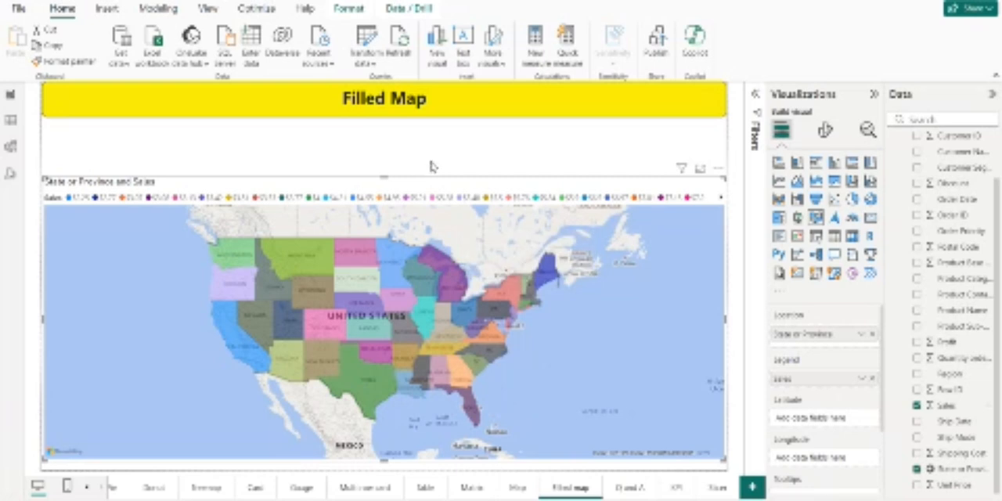
{"action": "left_click", "coordinate": [633, 486]}
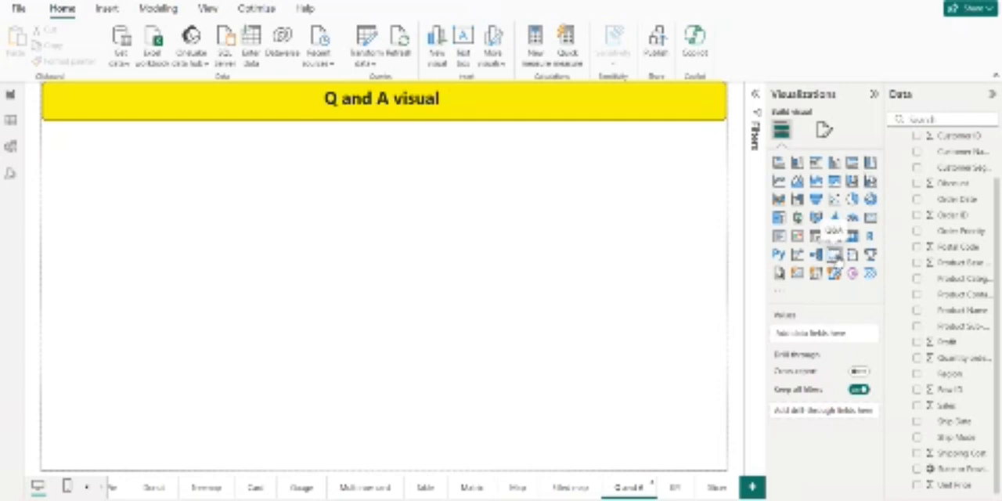
{"action": "left_click", "coordinate": [835, 254]}
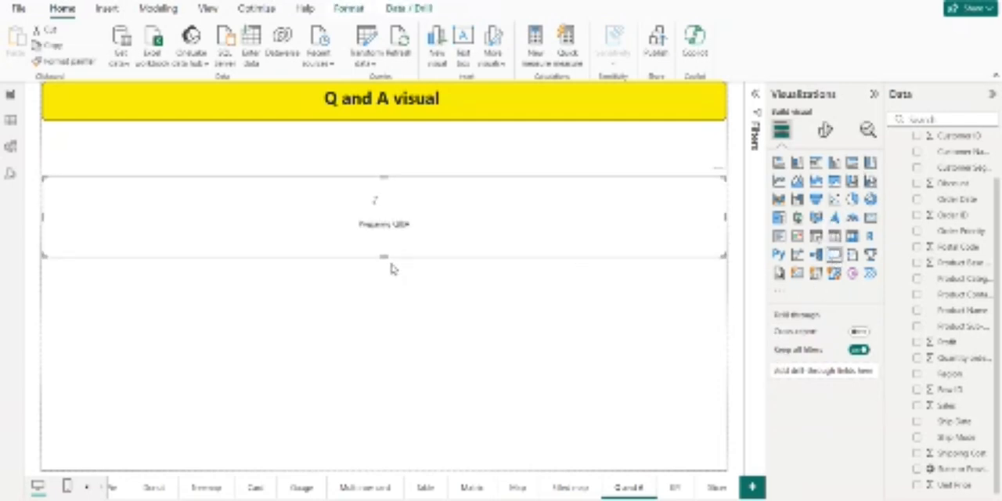
{"action": "left_click_drag", "start_coordinate": [386, 258], "coordinate": [391, 334]}
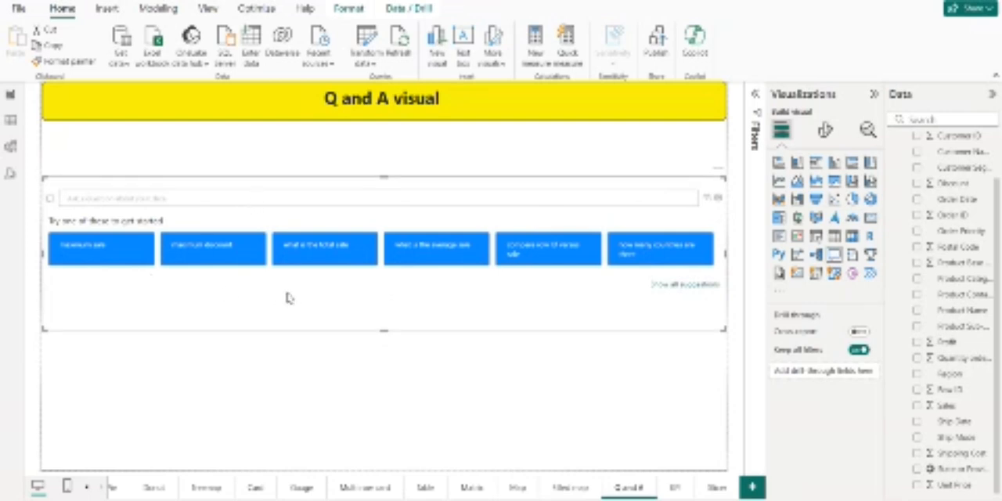
Step: Ask the Q&A visual the suggested "maximum sale" question and replace it with "state with highest sale"
{"action": "left_click", "coordinate": [116, 256]}
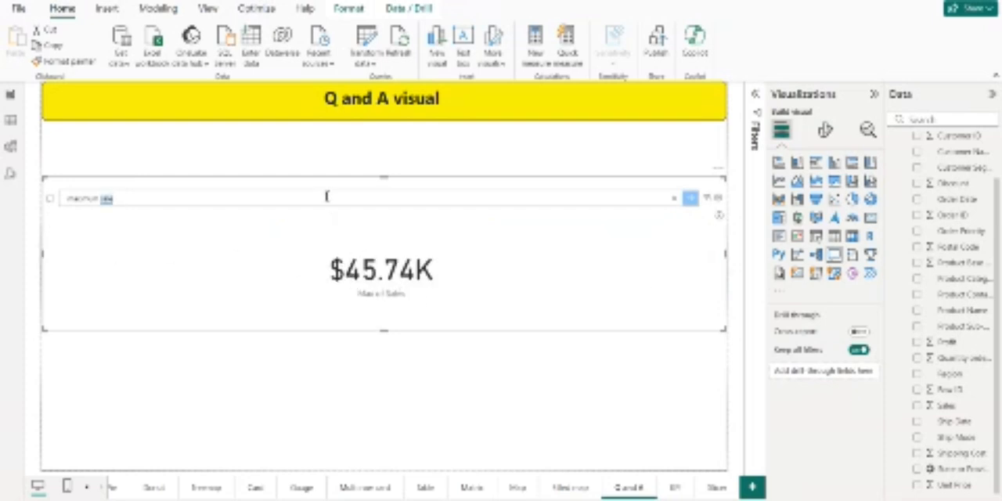
{"action": "key", "text": "BackSpace"}
{"action": "key", "text": "BackSpace"}
{"action": "key", "text": "BackSpace"}
{"action": "key", "text": "BackSpace"}
{"action": "key", "text": "BackSpace"}
{"action": "key", "text": "BackSpace"}
{"action": "key", "text": "BackSpace"}
{"action": "key", "text": "BackSpace"}
{"action": "key", "text": "BackSpace"}
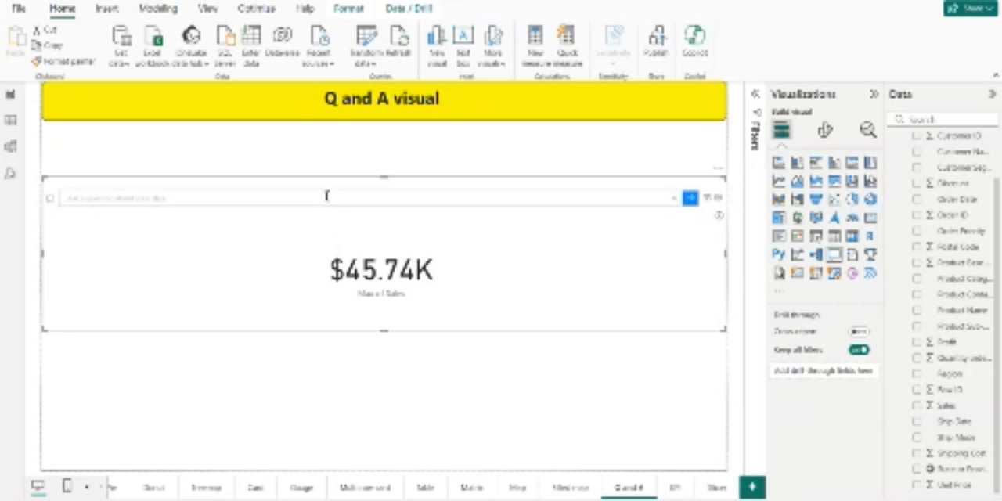
{"action": "type", "text": "sta"}
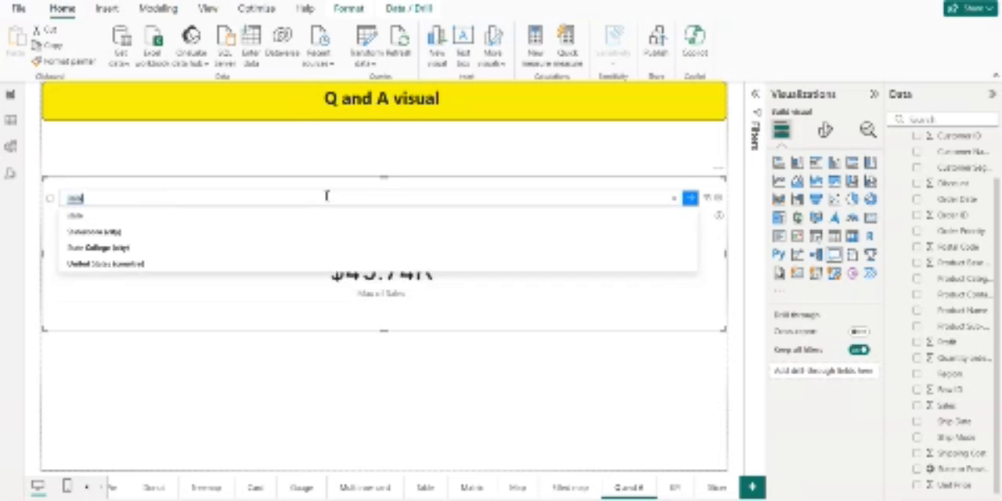
{"action": "key", "text": "Return"}
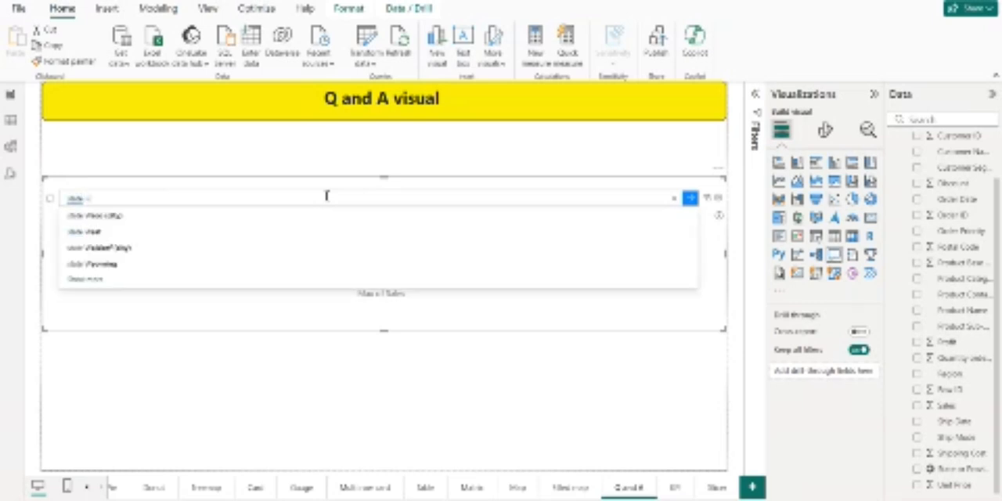
{"action": "type", "text": "with"}
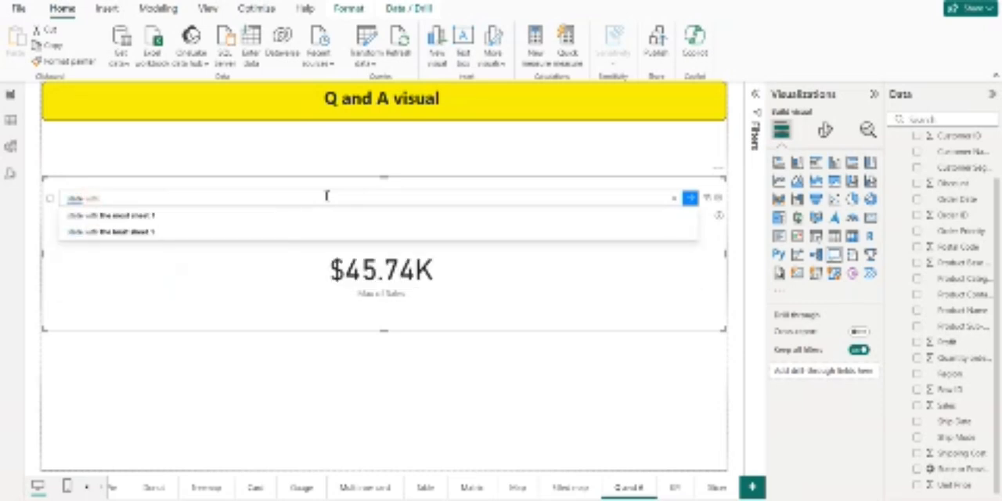
{"action": "type", "text": " high"}
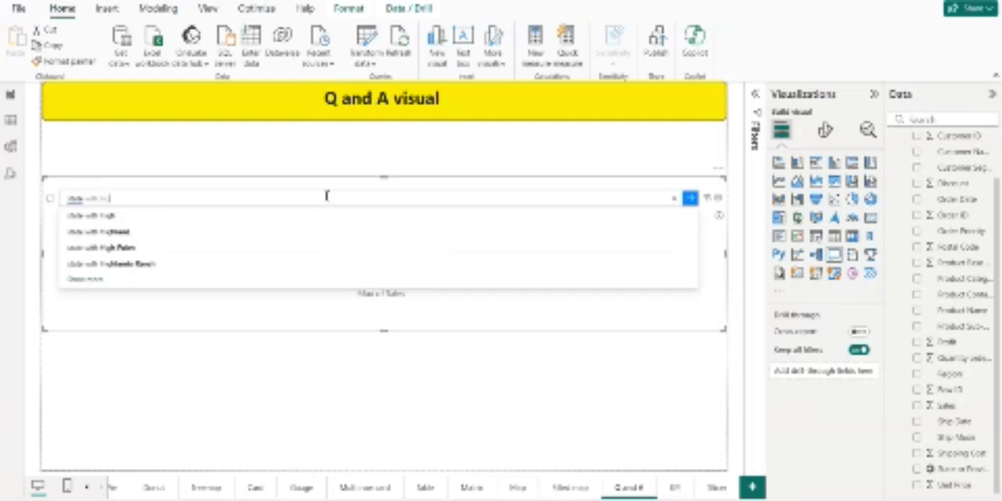
{"action": "type", "text": "est"}
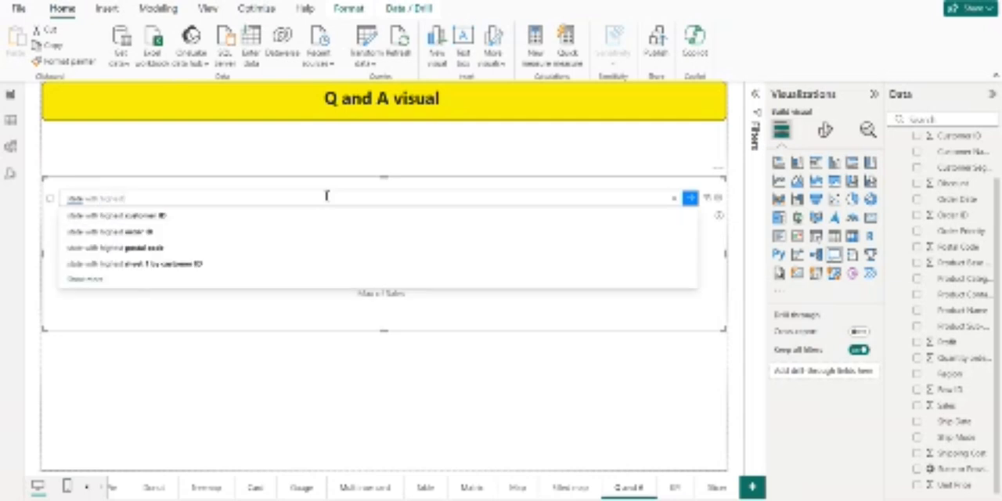
{"action": "type", "text": " sa"}
{"action": "left_click", "coordinate": [236, 217]}
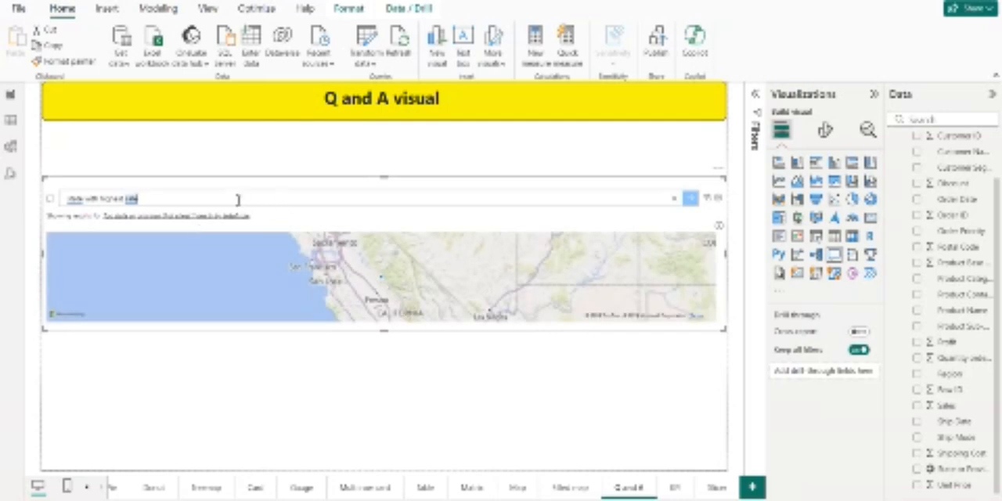
Step: Replace the Q&A visual's question with "total profit"
{"action": "key", "text": "BackSpace"}
{"action": "key", "text": "BackSpace"}
{"action": "key", "text": "BackSpace"}
{"action": "key", "text": "BackSpace"}
{"action": "key", "text": "BackSpace"}
{"action": "key", "text": "BackSpace"}
{"action": "key", "text": "BackSpace"}
{"action": "key", "text": "BackSpace"}
{"action": "key", "text": "BackSpace"}
{"action": "key", "text": "BackSpace"}
{"action": "key", "text": "BackSpace"}
{"action": "key", "text": "BackSpace"}
{"action": "key", "text": "BackSpace"}
{"action": "key", "text": "BackSpace"}
{"action": "key", "text": "BackSpace"}
{"action": "key", "text": "BackSpace"}
{"action": "key", "text": "BackSpace"}
{"action": "key", "text": "BackSpace"}
{"action": "key", "text": "BackSpace"}
{"action": "key", "text": "BackSpace"}
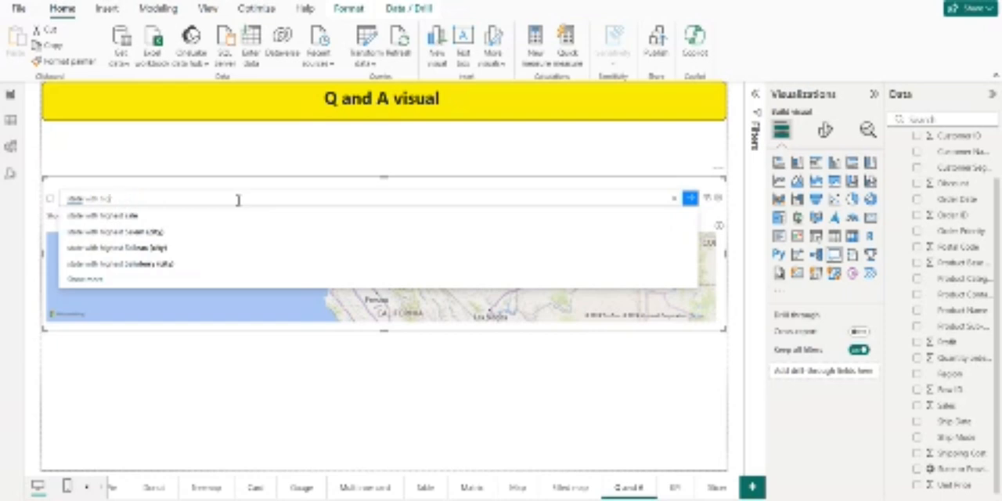
{"action": "type", "text": "t"}
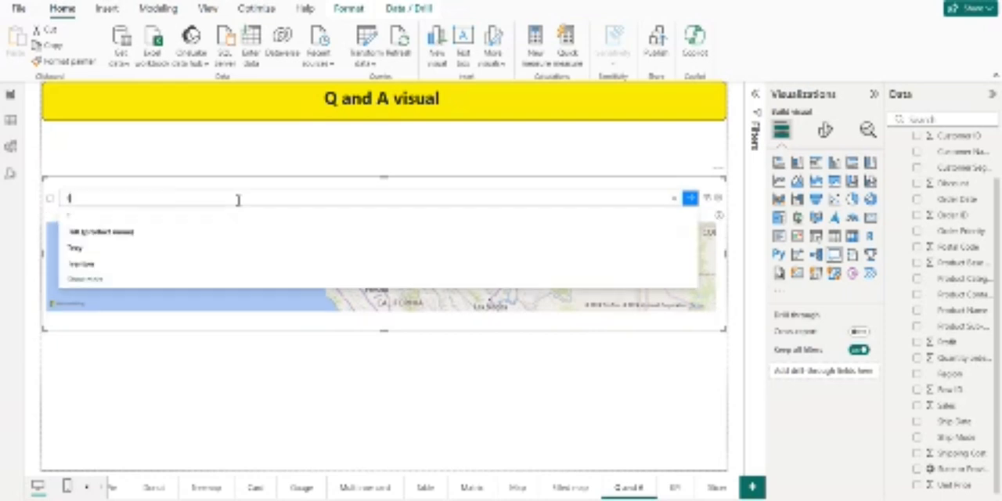
{"action": "type", "text": "otal"}
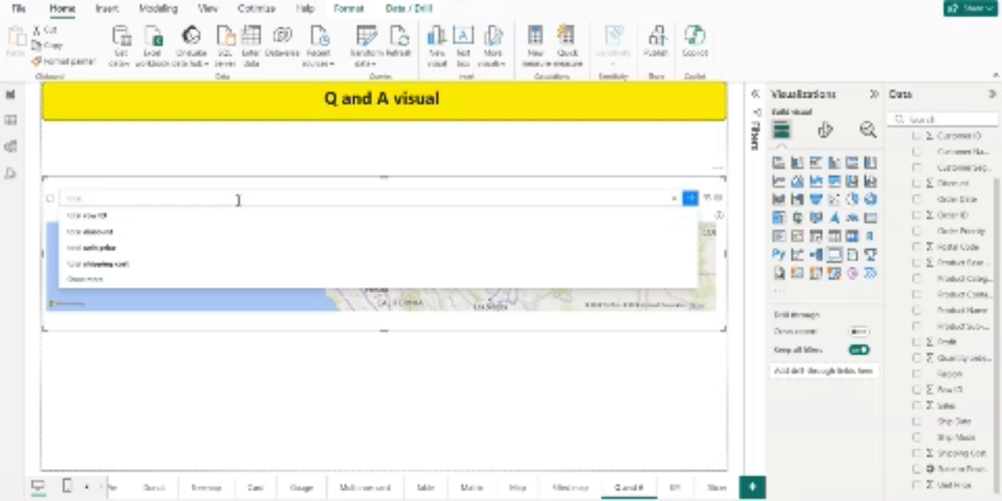
{"action": "type", "text": " p"}
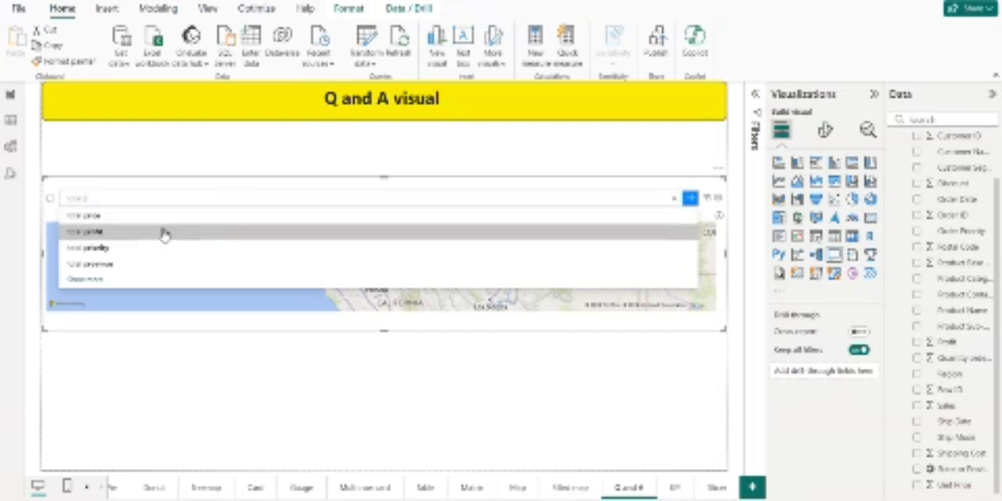
{"action": "left_click", "coordinate": [162, 234]}
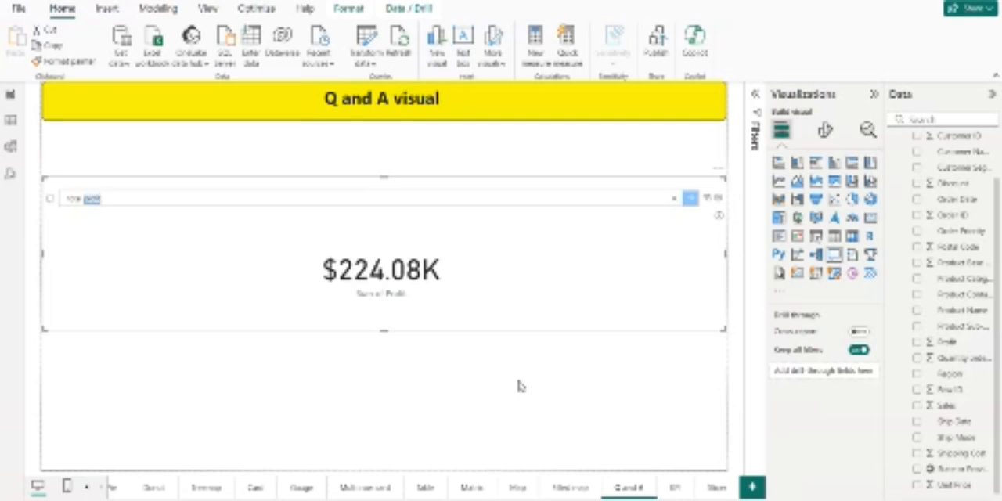
Step: Add a stacked column chart of Profit by Product Sub-Category to the Slicer page and enlarge it to about 40% of the page width
{"action": "left_click", "coordinate": [678, 488]}
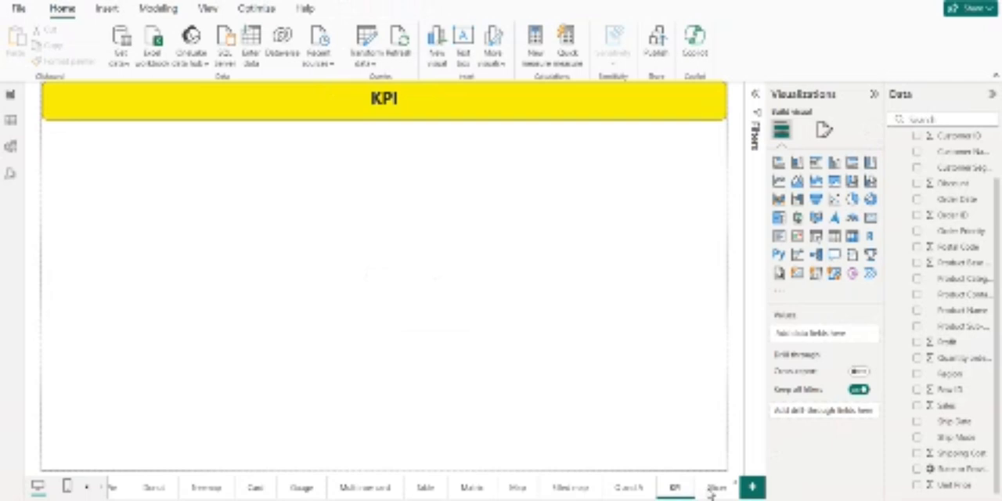
{"action": "left_click", "coordinate": [710, 490]}
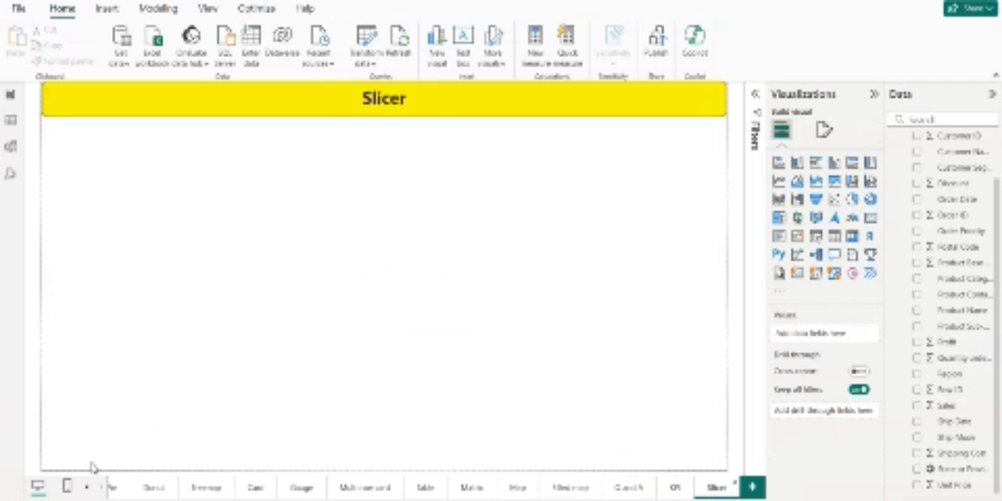
{"action": "left_click", "coordinate": [84, 489]}
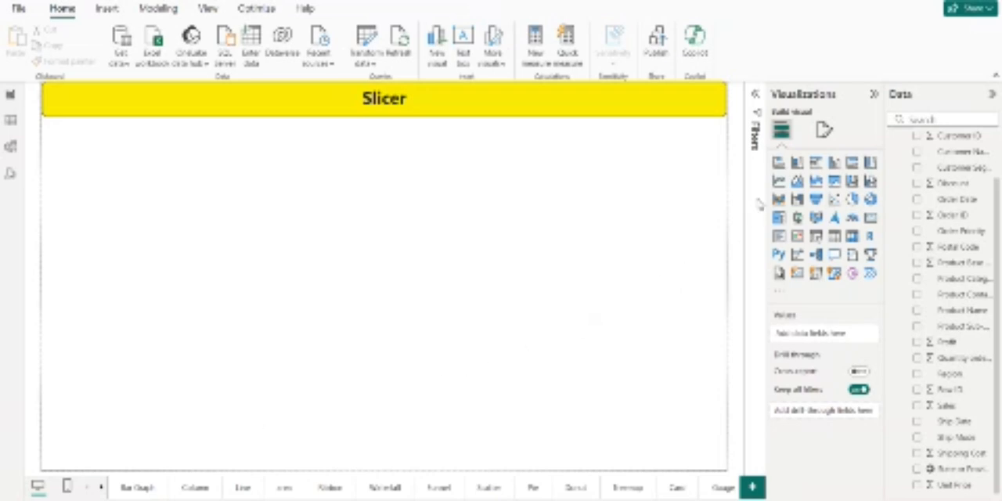
{"action": "left_click", "coordinate": [798, 164]}
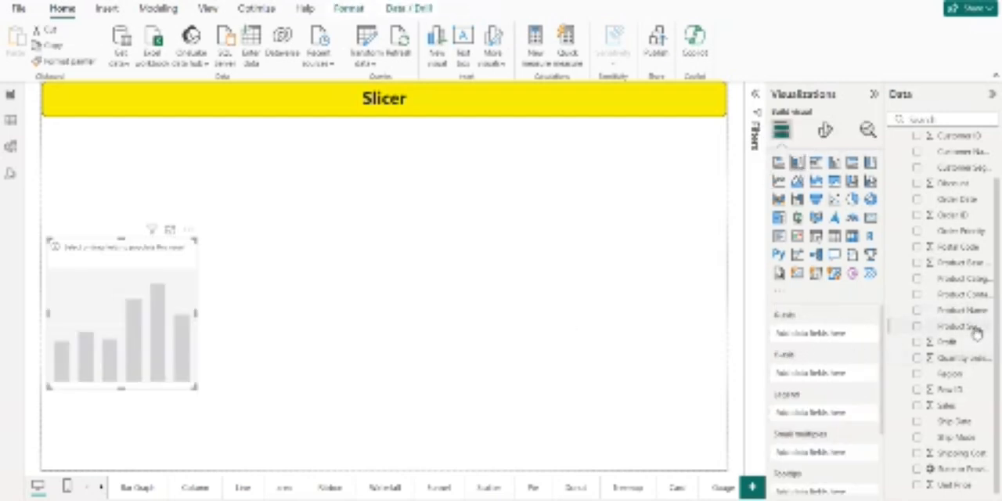
{"action": "left_click_drag", "start_coordinate": [977, 327], "coordinate": [851, 334]}
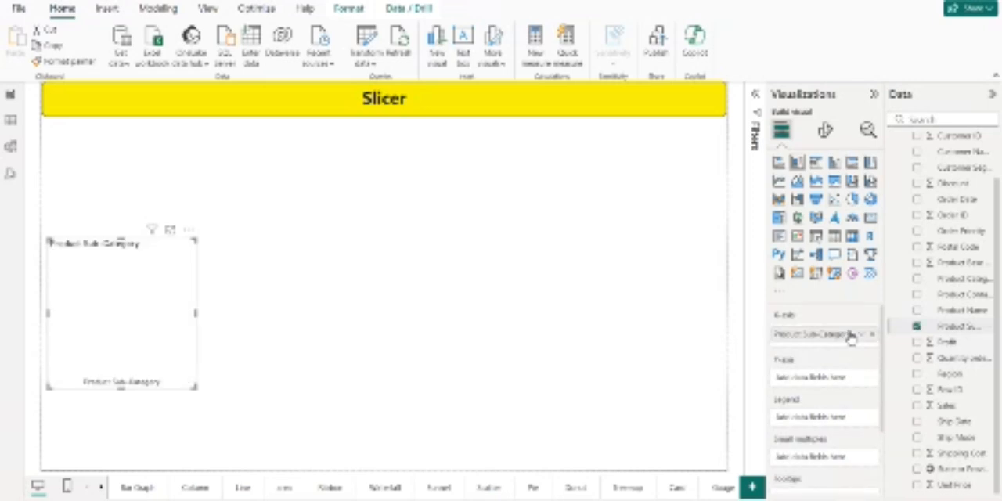
{"action": "left_click_drag", "start_coordinate": [975, 344], "coordinate": [859, 380]}
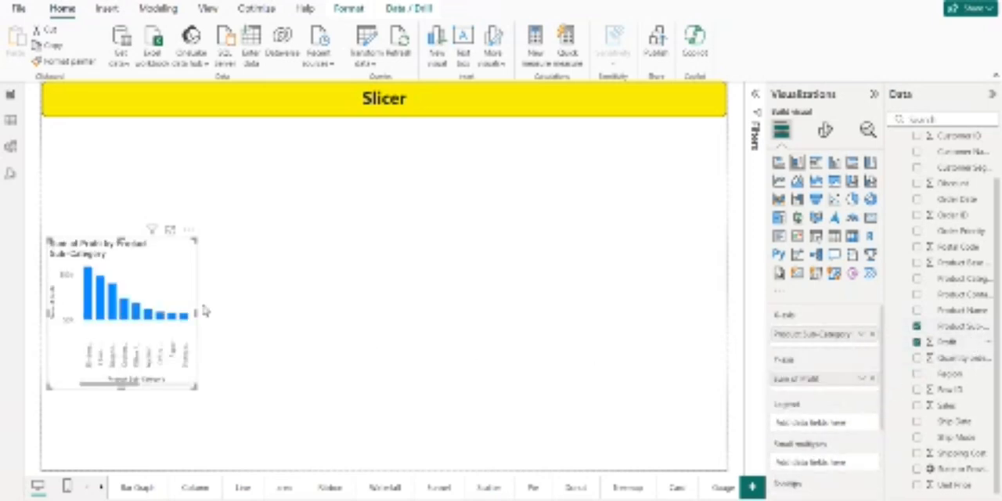
{"action": "left_click_drag", "start_coordinate": [199, 235], "coordinate": [324, 201]}
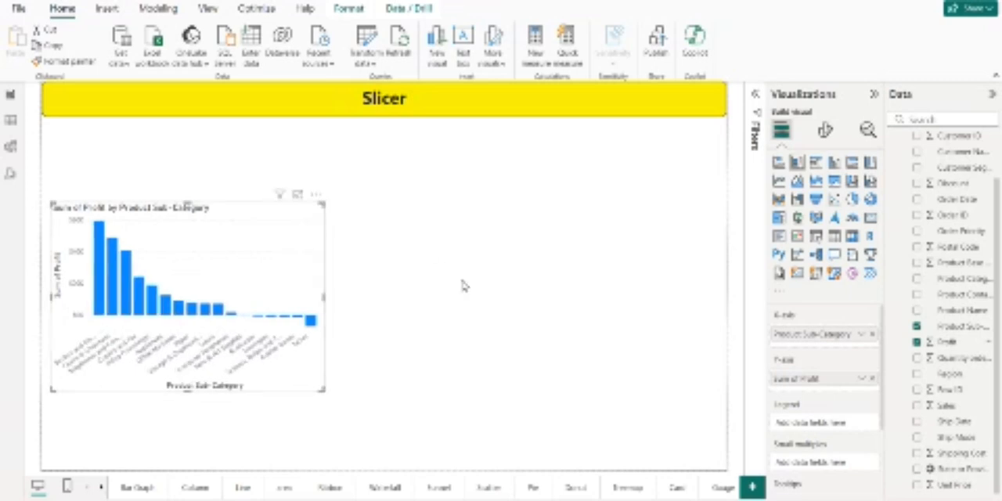
Step: Add a Product Sub-Category slicer in the page's right half beside the column chart, about a third of the page height tall
{"action": "left_click", "coordinate": [462, 286]}
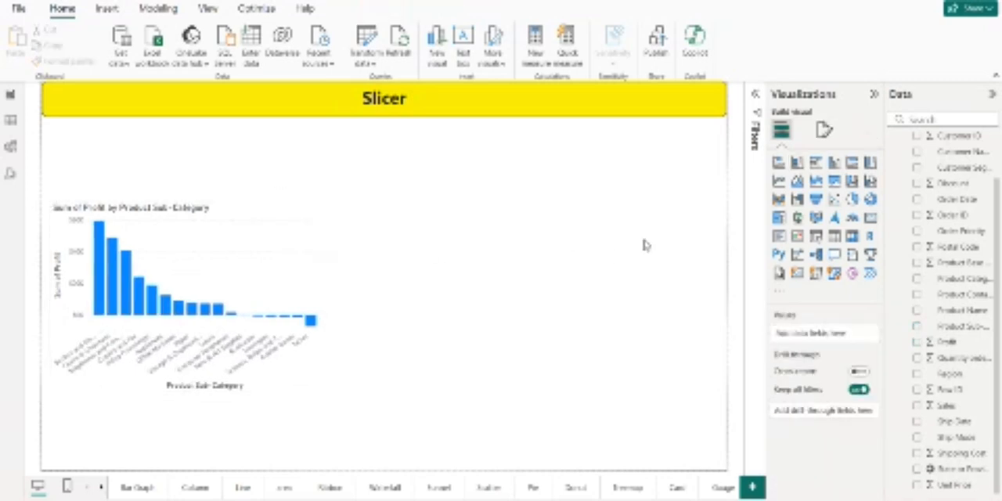
{"action": "left_click", "coordinate": [816, 236]}
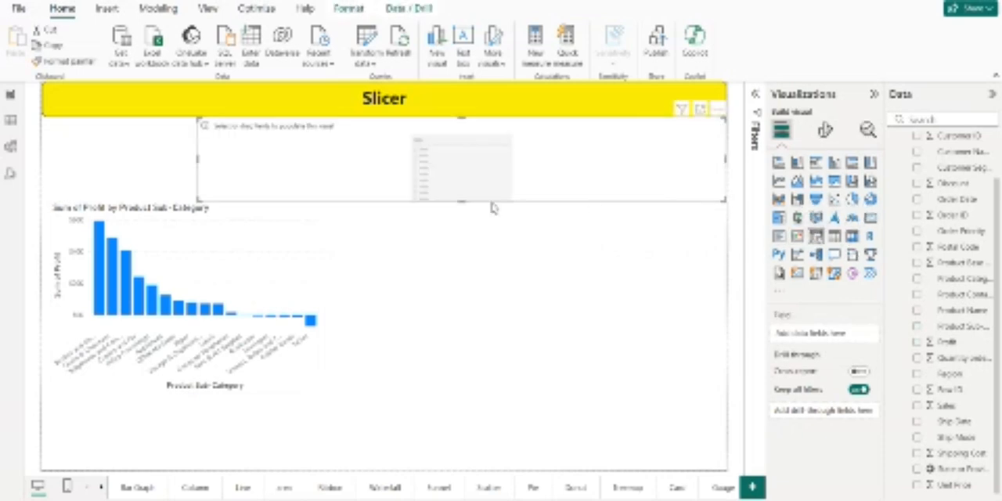
{"action": "left_click_drag", "start_coordinate": [487, 174], "coordinate": [522, 284]}
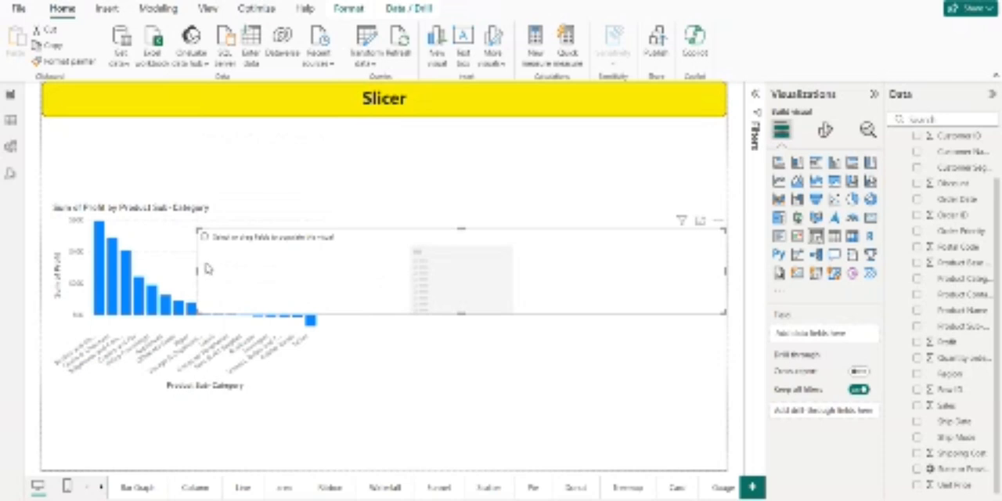
{"action": "left_click_drag", "start_coordinate": [206, 268], "coordinate": [437, 270]}
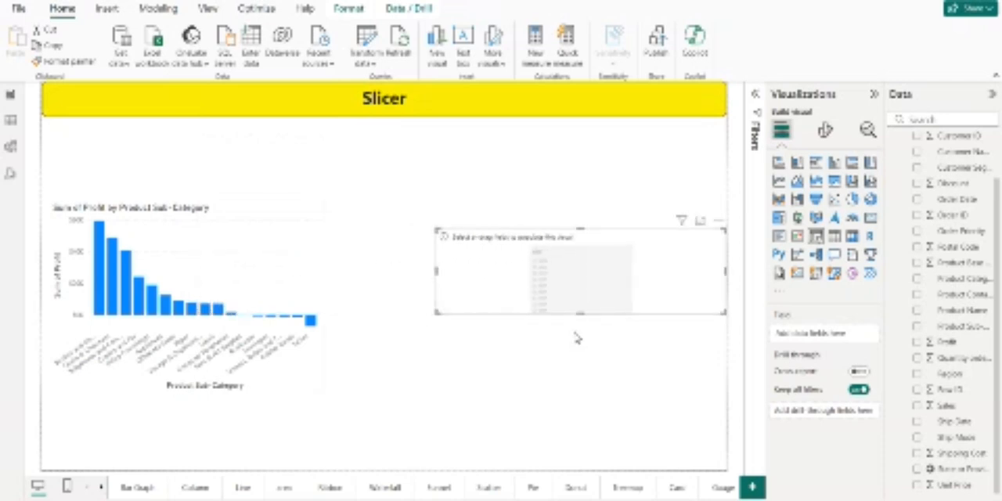
{"action": "left_click_drag", "start_coordinate": [579, 317], "coordinate": [585, 360]}
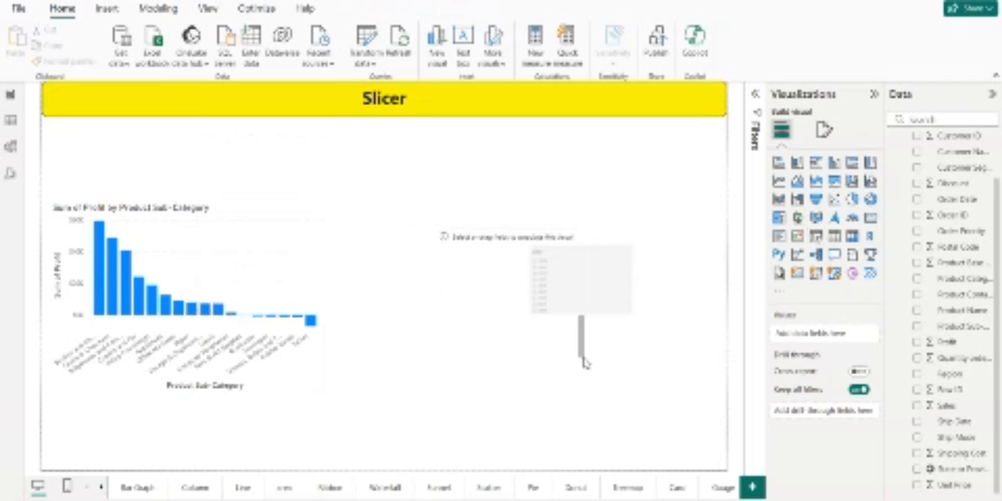
{"action": "left_click", "coordinate": [587, 308]}
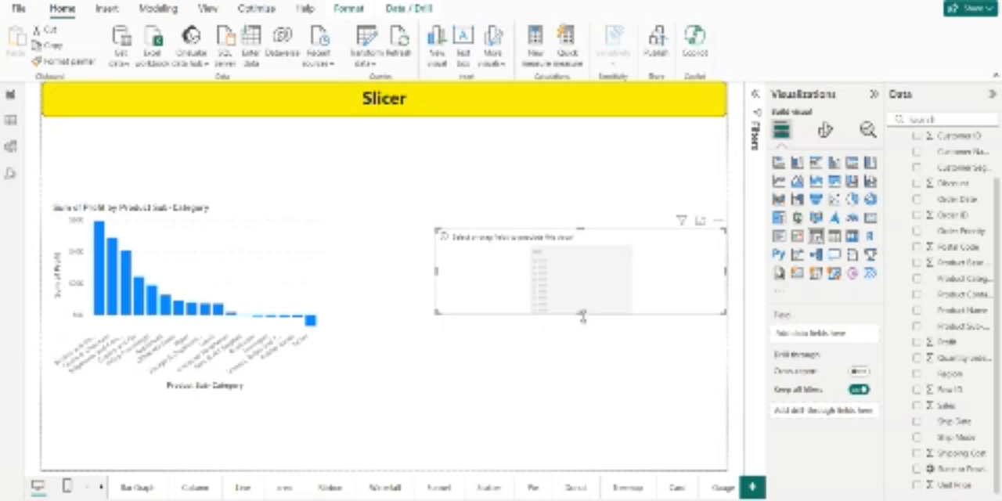
{"action": "left_click_drag", "start_coordinate": [583, 314], "coordinate": [589, 366]}
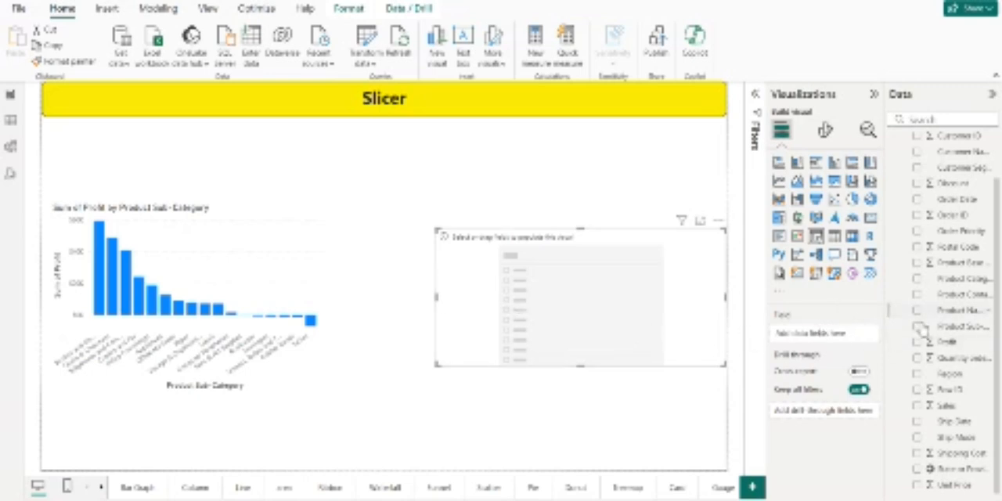
{"action": "left_click_drag", "start_coordinate": [928, 328], "coordinate": [834, 334]}
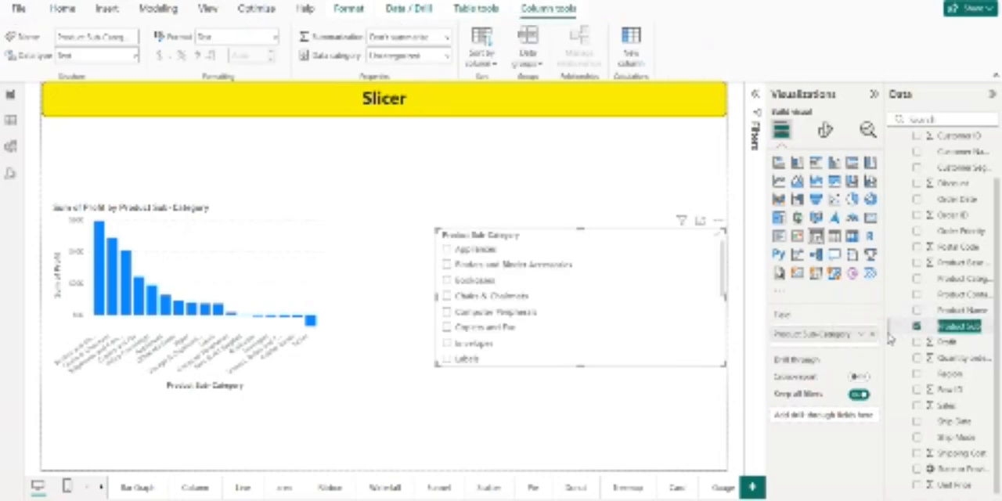
Step: Try filtering the column chart to Chairs & Chairmats with the slicer and clear the selection
{"action": "scroll", "coordinate": [591, 320], "scroll_direction": "down", "scroll_amount": 3}
{"action": "scroll", "coordinate": [590, 320], "scroll_direction": "up", "scroll_amount": 3}
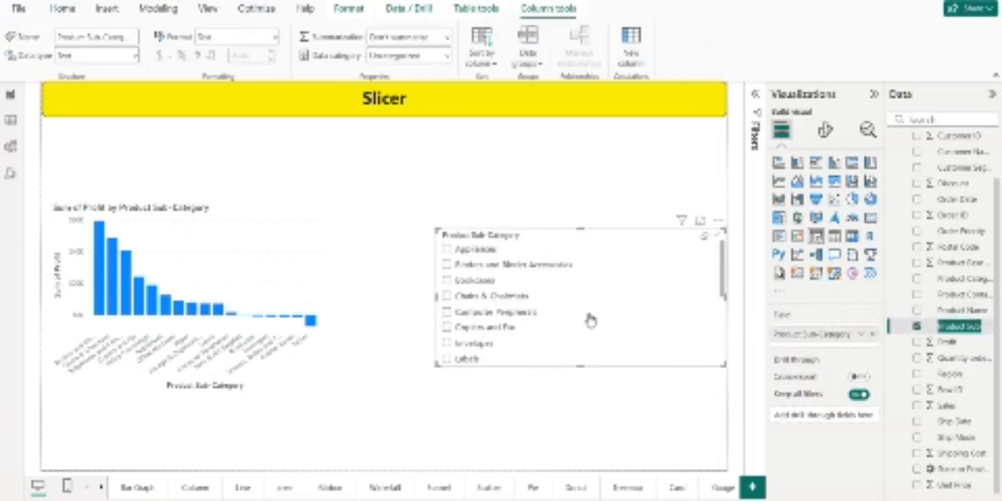
{"action": "left_click", "coordinate": [448, 297]}
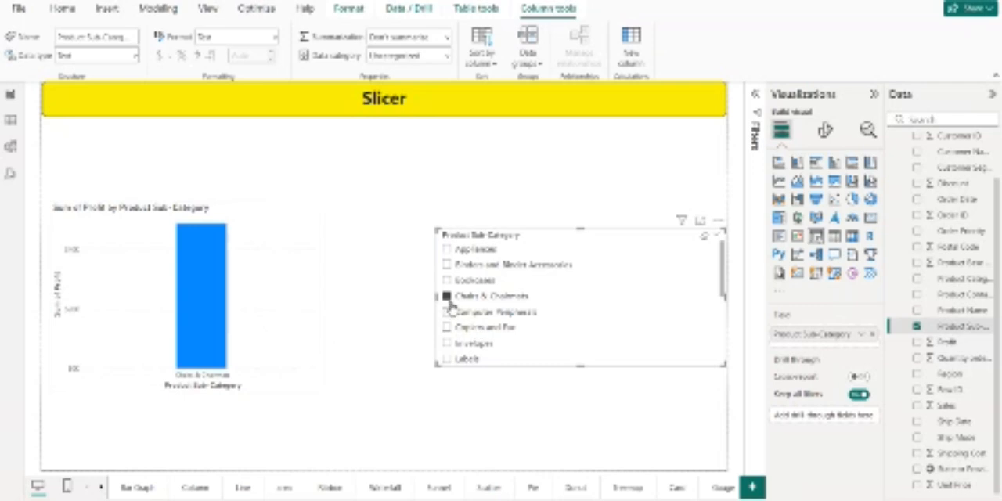
{"action": "left_click", "coordinate": [450, 302]}
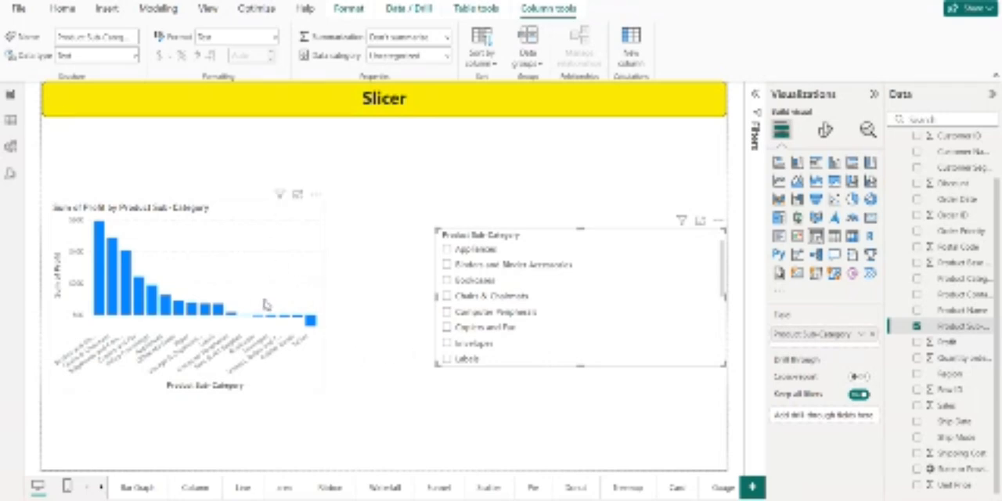
Step: Move the Profit chart to the page's lower-left corner and add a stacked column chart of Sales by Product Sub-Category
{"action": "left_click_drag", "start_coordinate": [264, 304], "coordinate": [258, 382]}
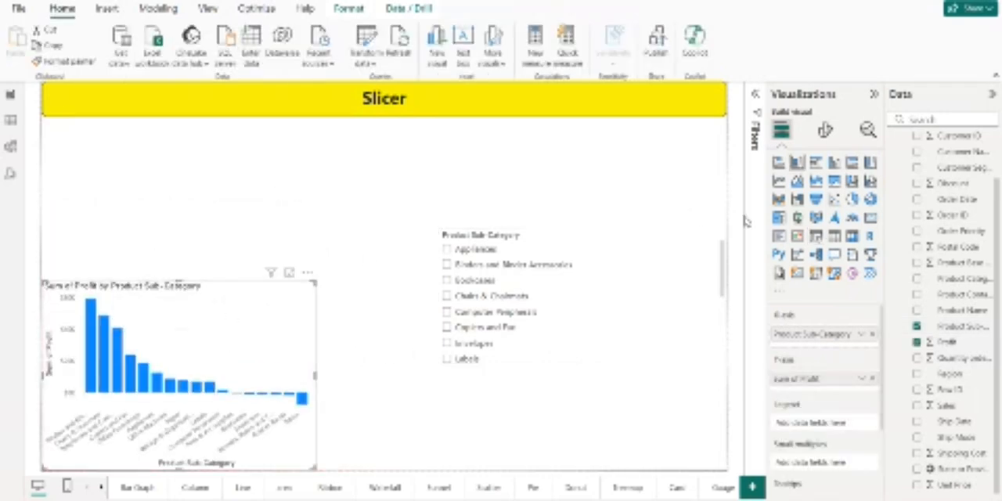
{"action": "left_click", "coordinate": [701, 164]}
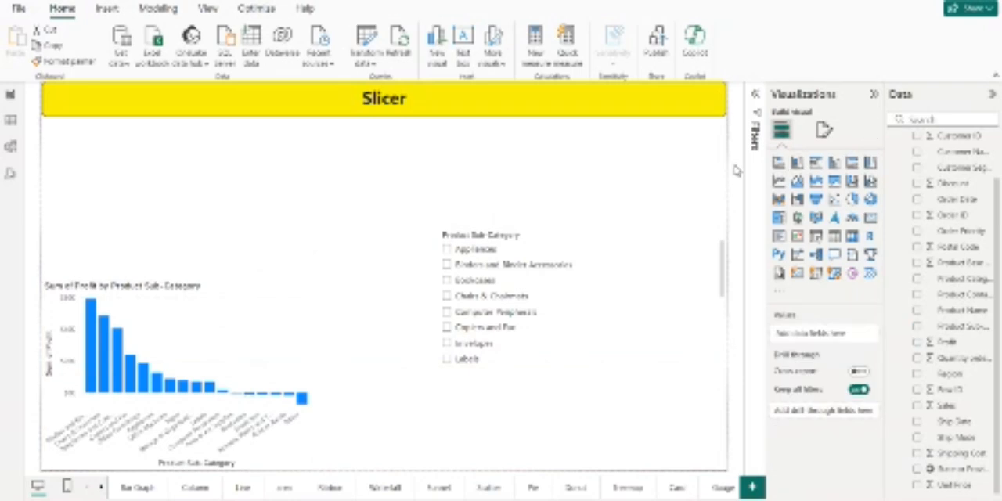
{"action": "left_click", "coordinate": [797, 162]}
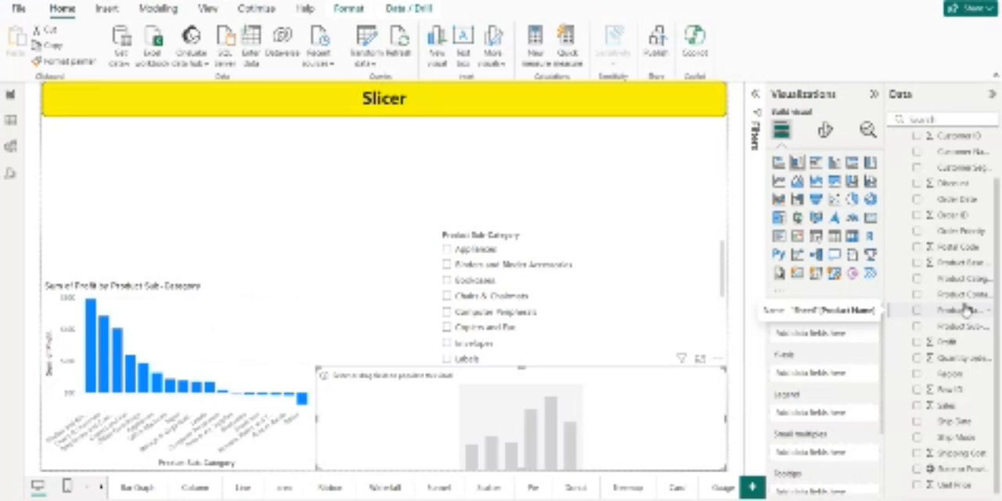
{"action": "left_click_drag", "start_coordinate": [972, 329], "coordinate": [815, 334]}
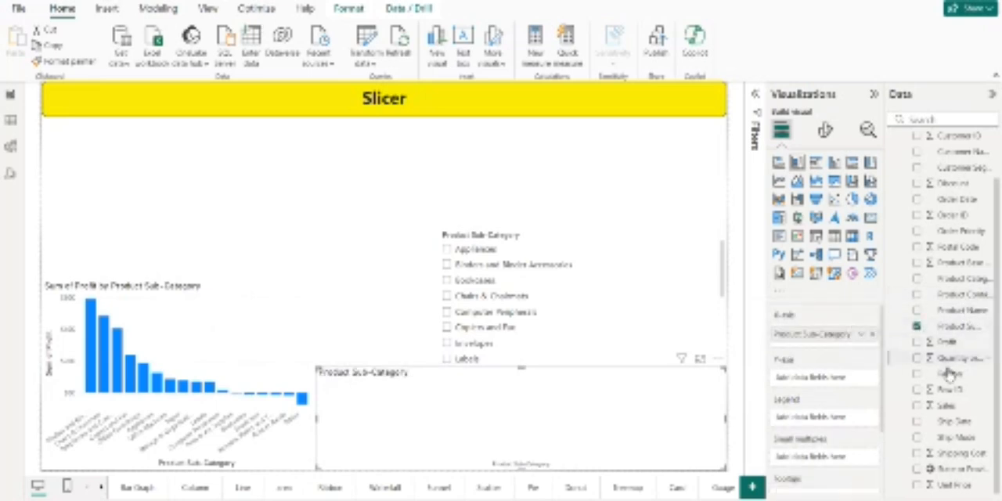
{"action": "left_click_drag", "start_coordinate": [946, 406], "coordinate": [841, 376]}
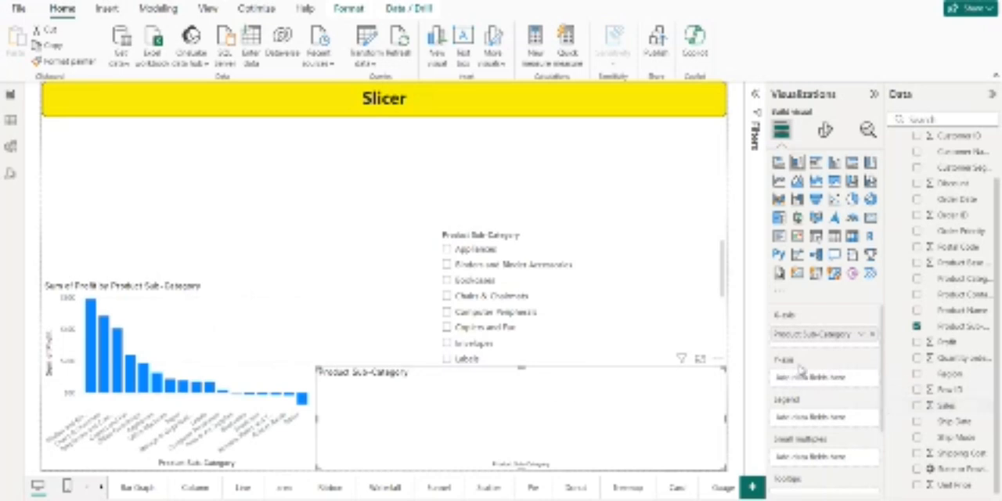
{"action": "left_click_drag", "start_coordinate": [949, 406], "coordinate": [834, 381]}
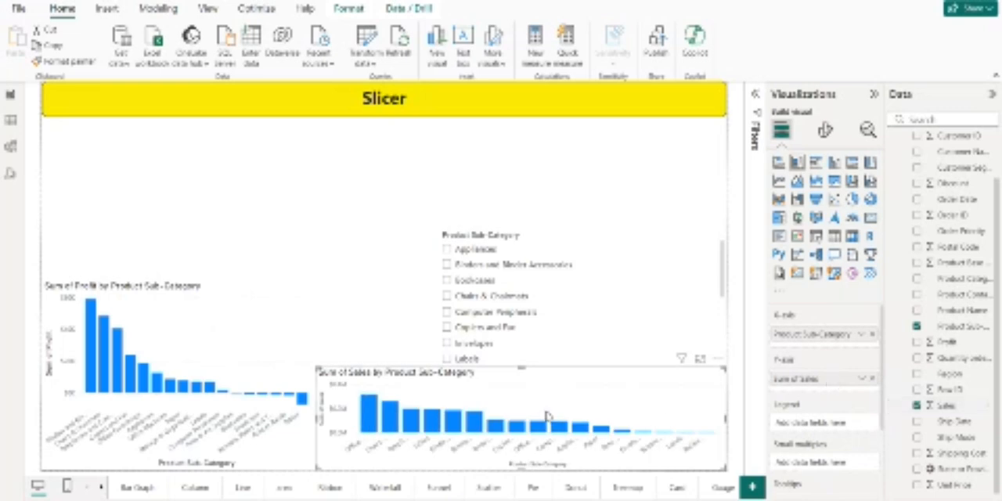
Step: Place the Sales chart above the Profit chart and resize it to about half the page width and a third of its height
{"action": "left_click_drag", "start_coordinate": [520, 373], "coordinate": [227, 149]}
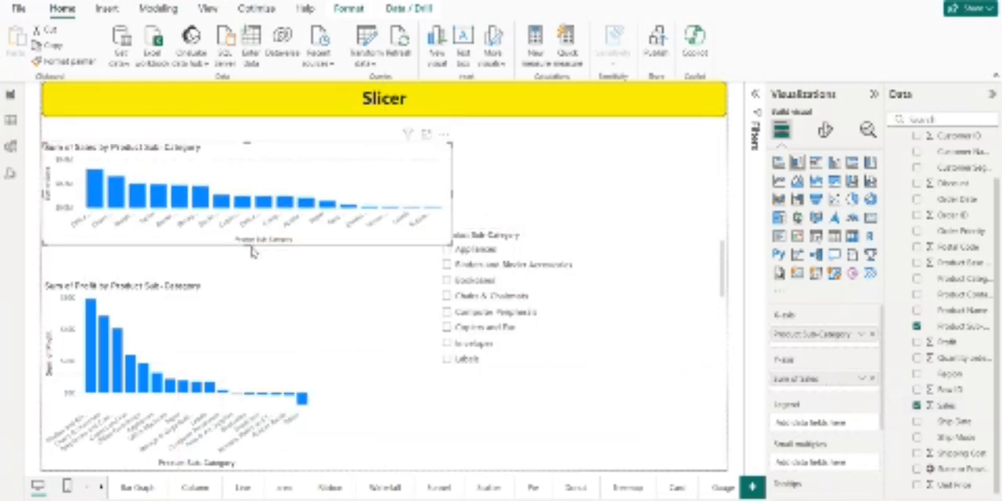
{"action": "left_click_drag", "start_coordinate": [248, 245], "coordinate": [248, 262]}
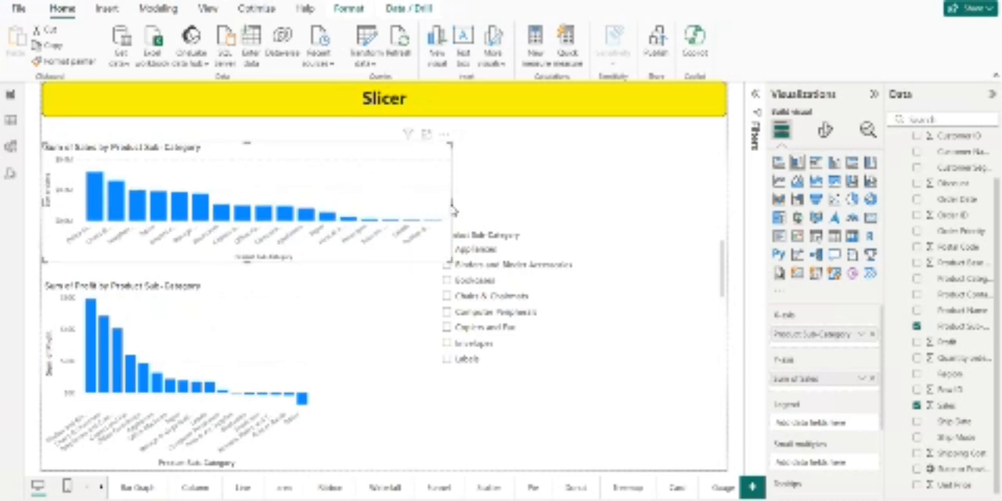
{"action": "left_click_drag", "start_coordinate": [452, 206], "coordinate": [400, 213]}
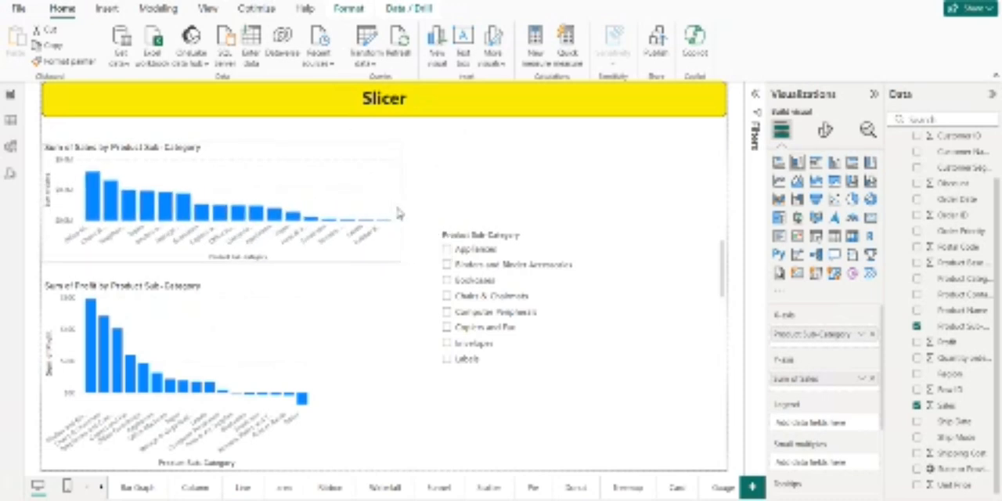
{"action": "left_click", "coordinate": [479, 211]}
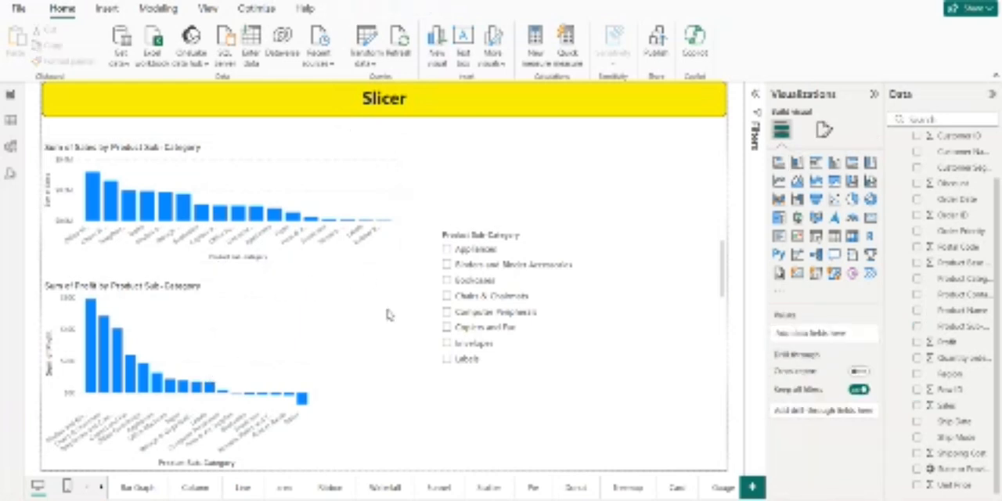
Step: Filter both column charts to Paper with the Product Sub-Category slicer and check the sales and profit values of their columns
{"action": "scroll", "coordinate": [480, 315], "scroll_direction": "down", "scroll_amount": 3}
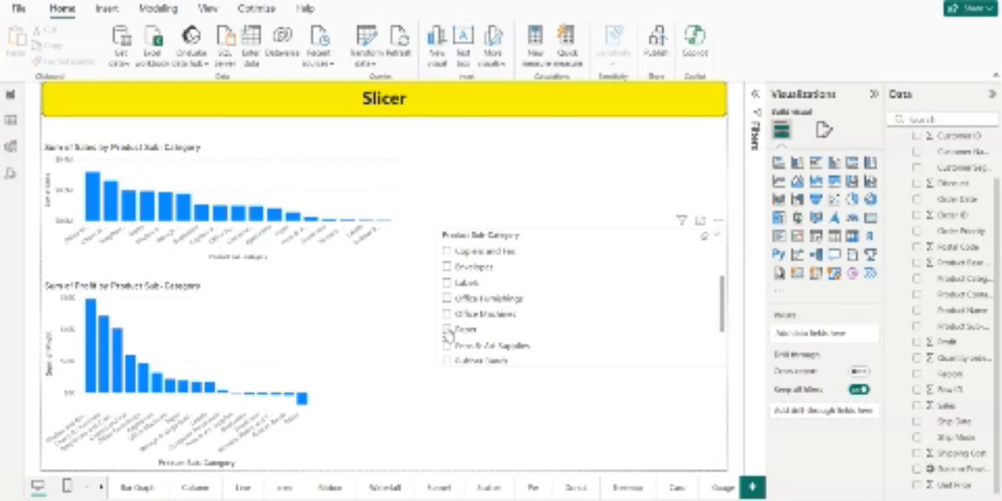
{"action": "left_click", "coordinate": [448, 330]}
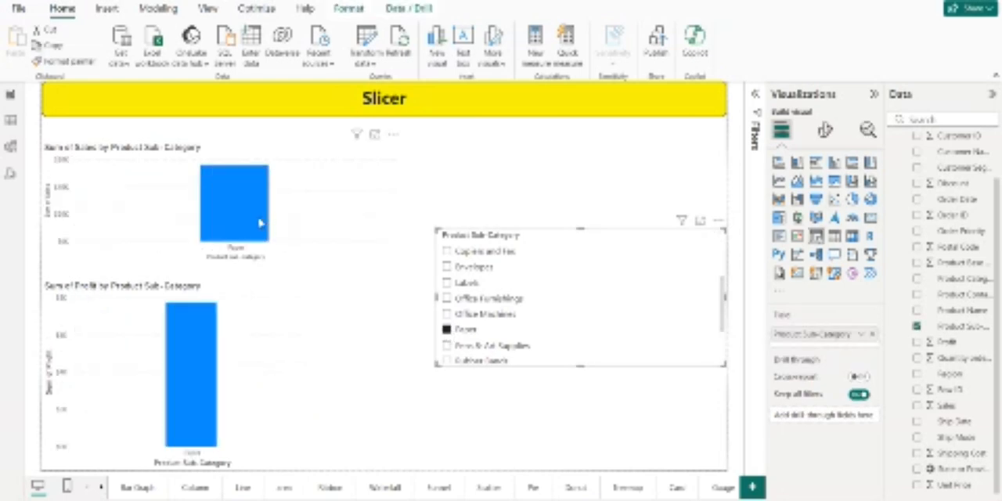
{"action": "mouse_move", "coordinate": [261, 223]}
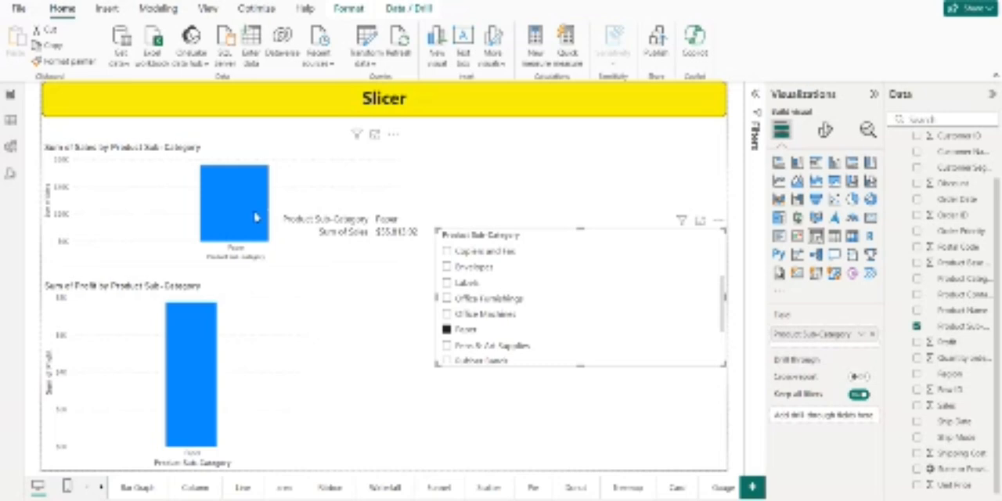
{"action": "mouse_move", "coordinate": [201, 376]}
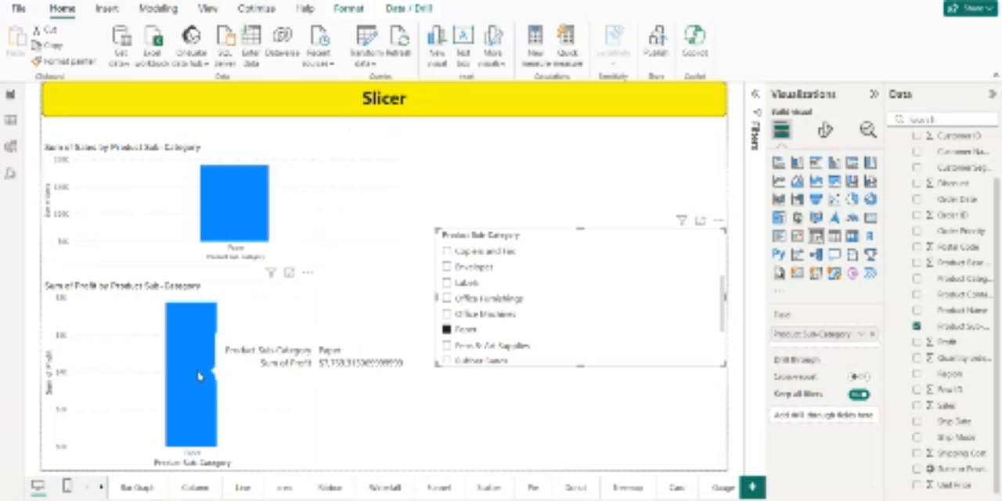
{"action": "left_click", "coordinate": [432, 443]}
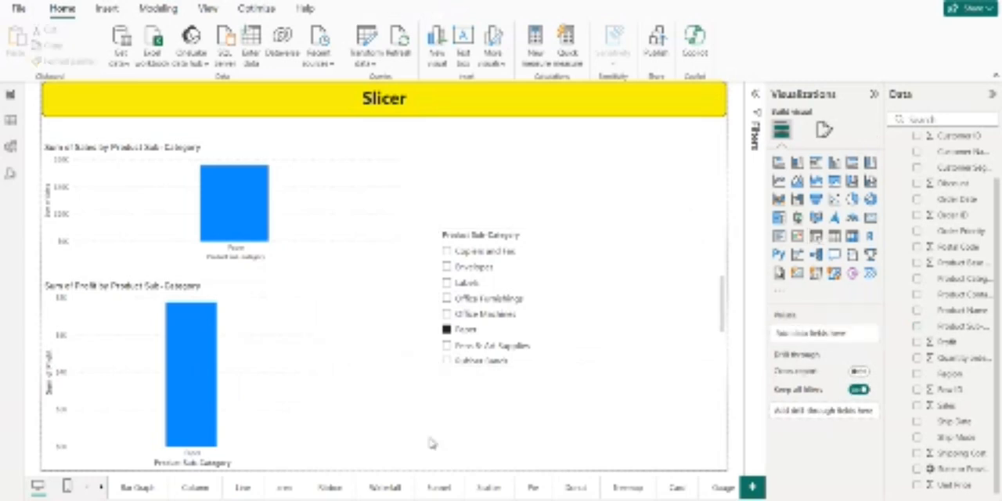